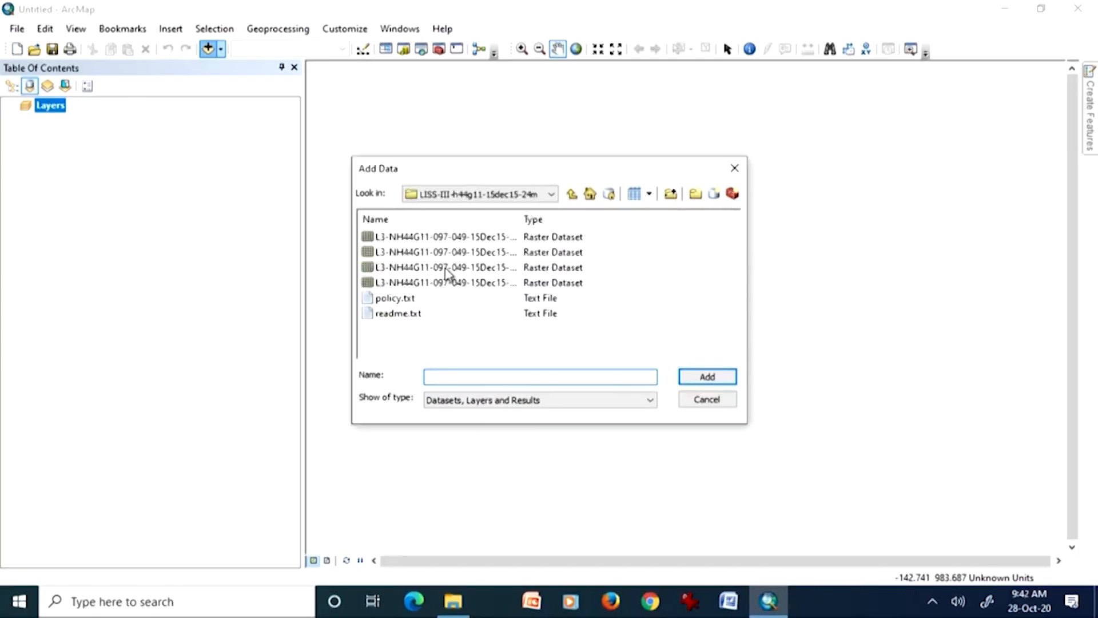
# - Add the raster ASTER-DGEM-30m-ASTGTMV003_N30E078_dem.tif from the DemoForClasses folder to the map
pyautogui.click(569, 194)
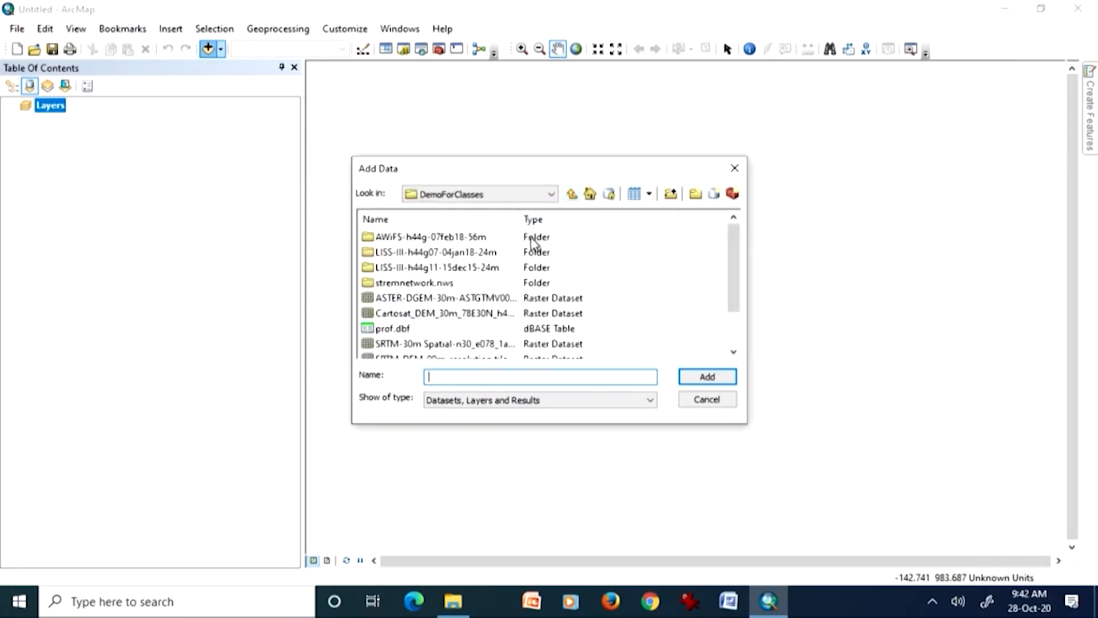
pyautogui.click(490, 300)
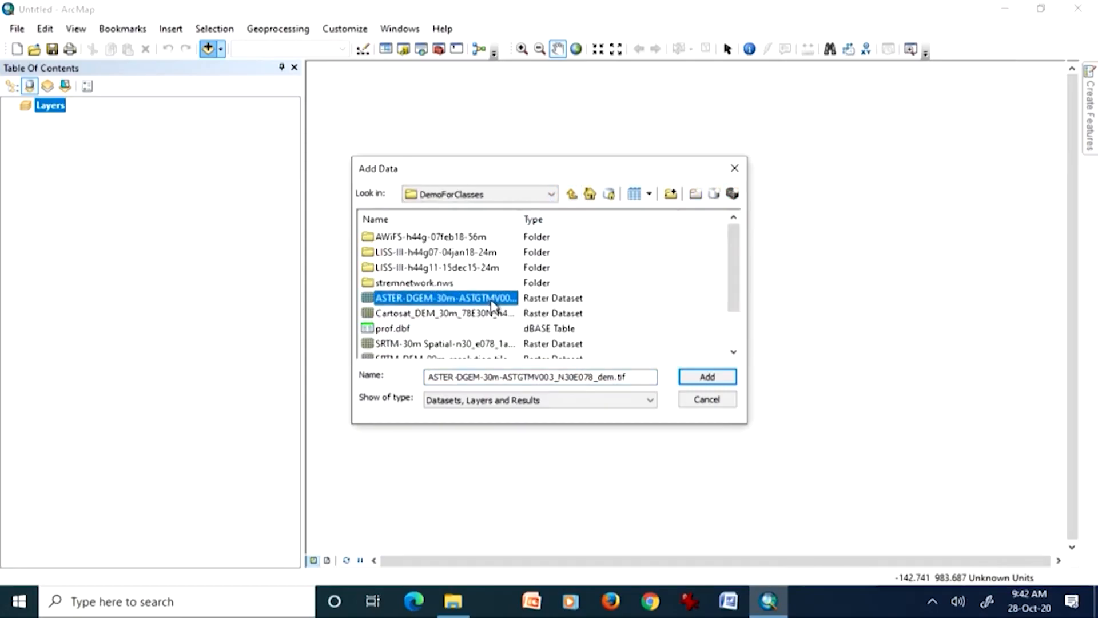
pyautogui.click(693, 382)
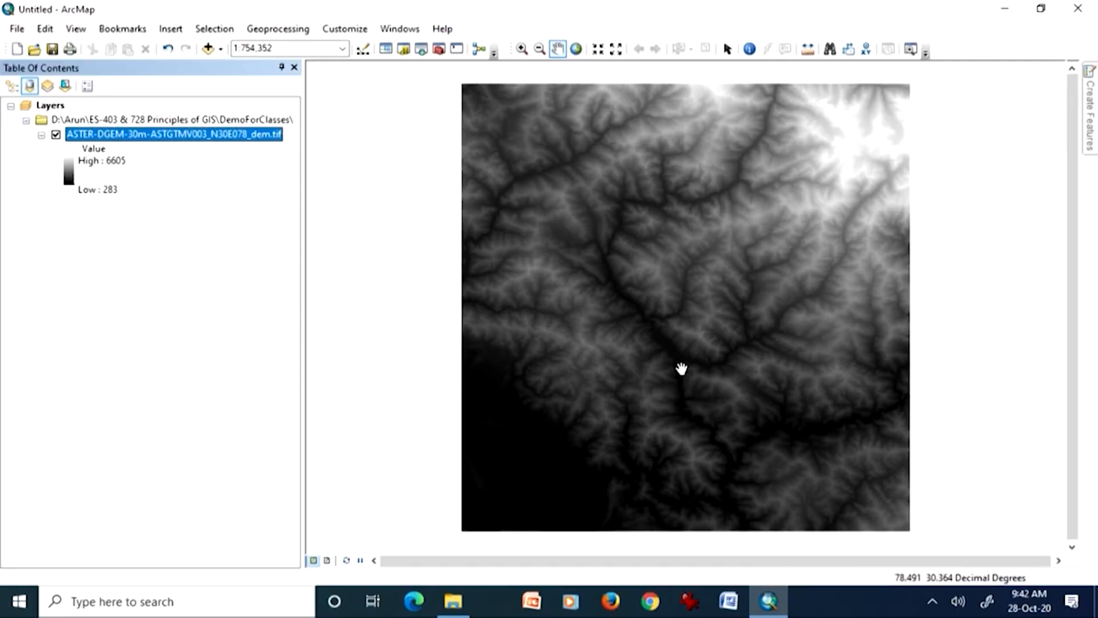
# - Display ArcToolbox and the Search window
pyautogui.click(436, 51)
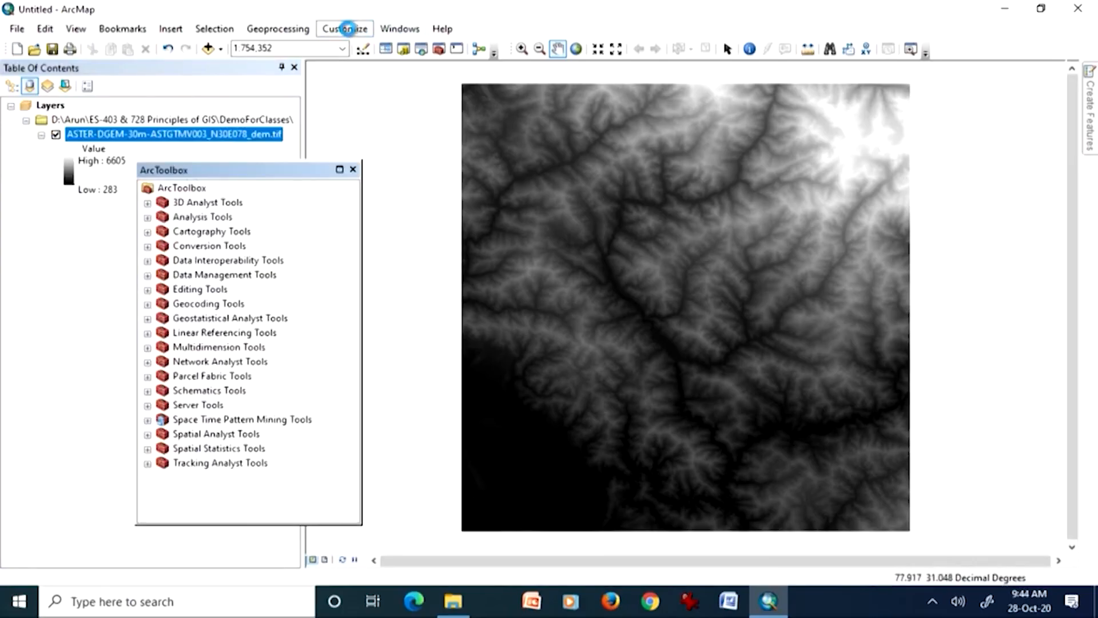
pyautogui.click(349, 30)
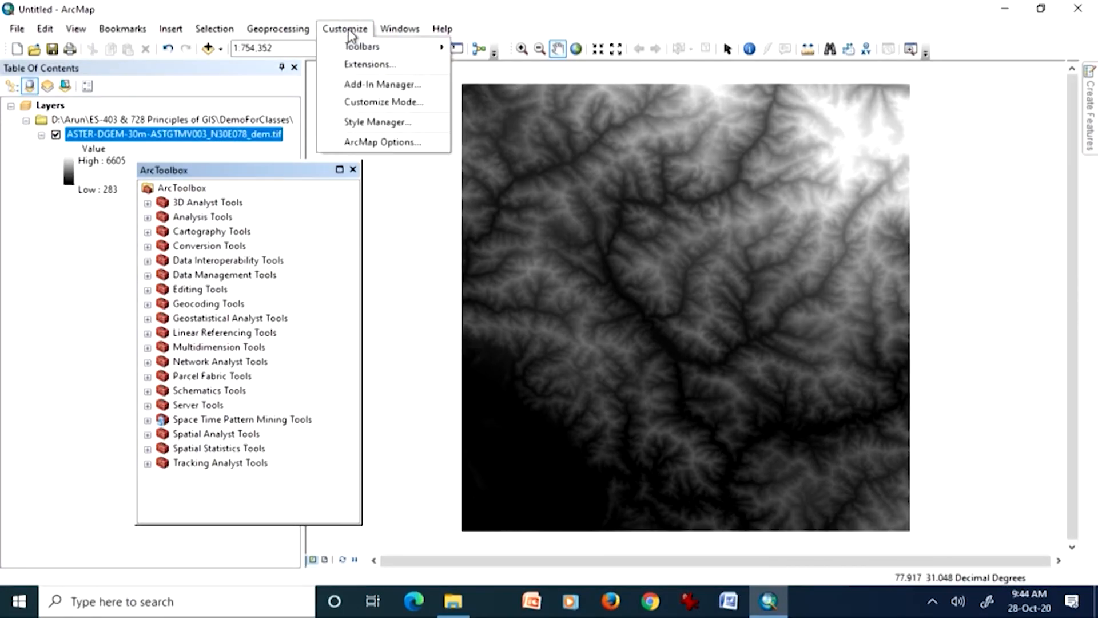
pyautogui.moveTo(401, 31)
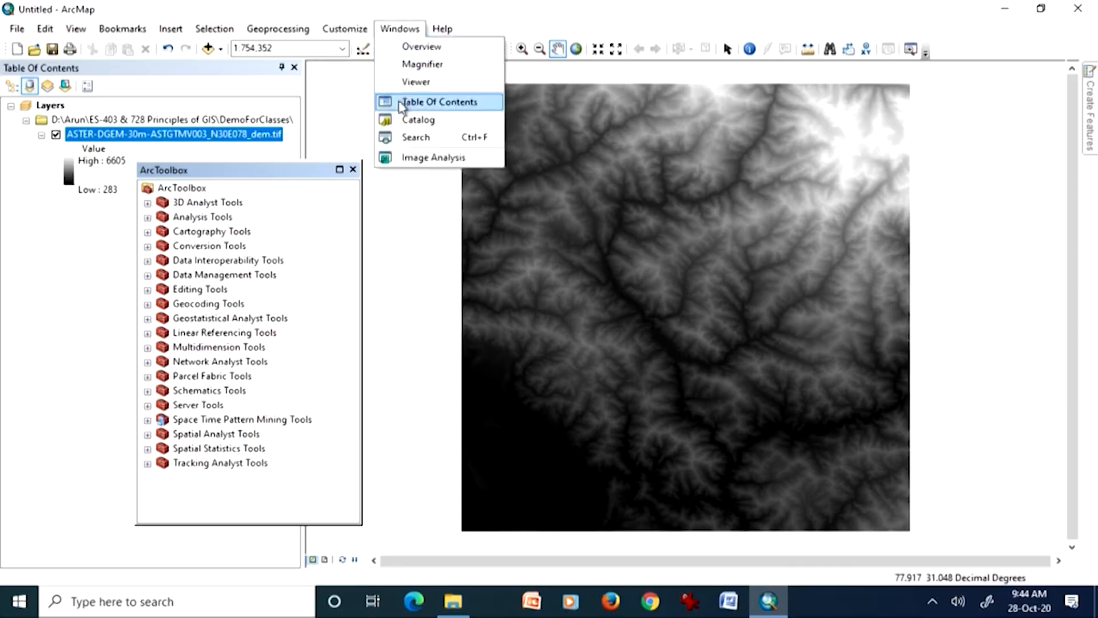
pyautogui.click(417, 138)
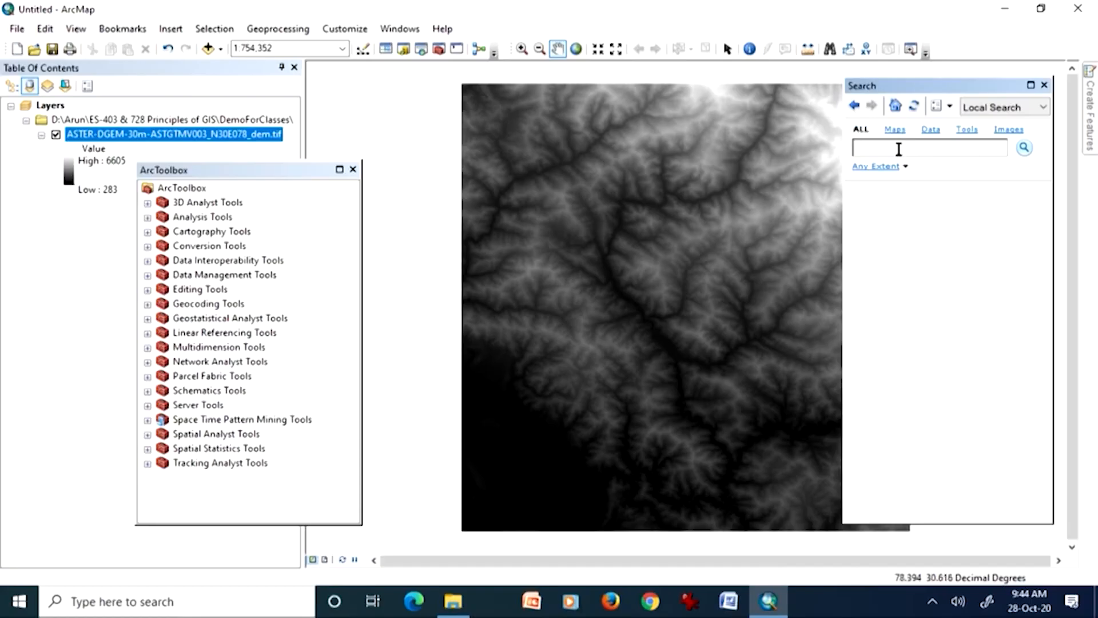
# - Search for "slope", open the Slope (Spatial Analyst) tool, and clear the Search window away from the map
pyautogui.write('slope')
pyautogui.click(1023, 150)
pyautogui.click(1023, 150)
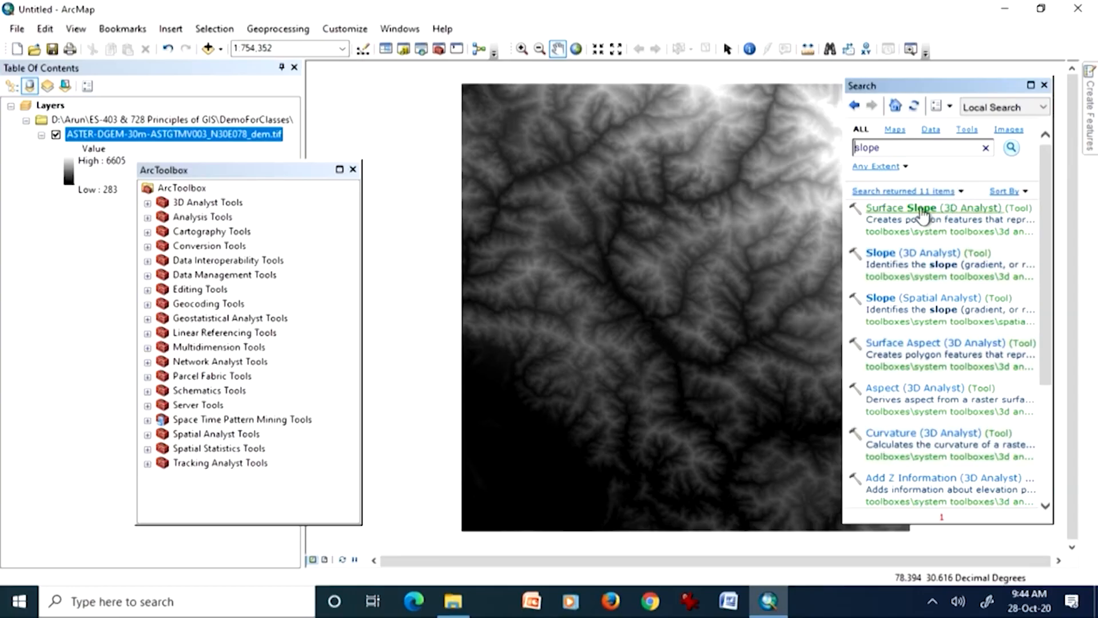
pyautogui.click(903, 302)
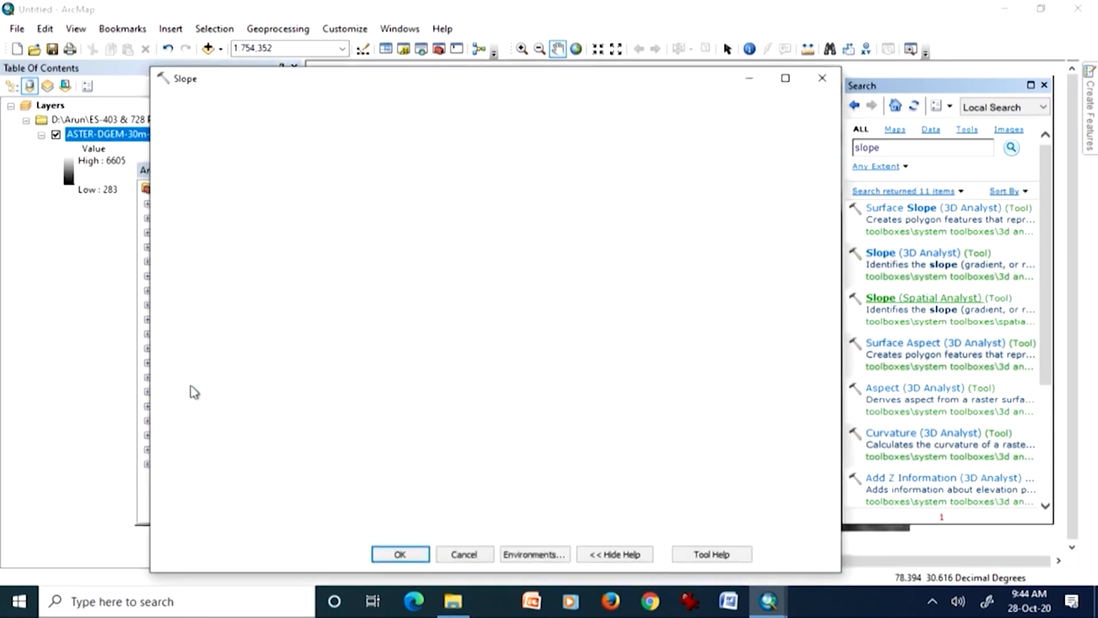
pyautogui.moveTo(432, 84); pyautogui.dragTo(292, 83)
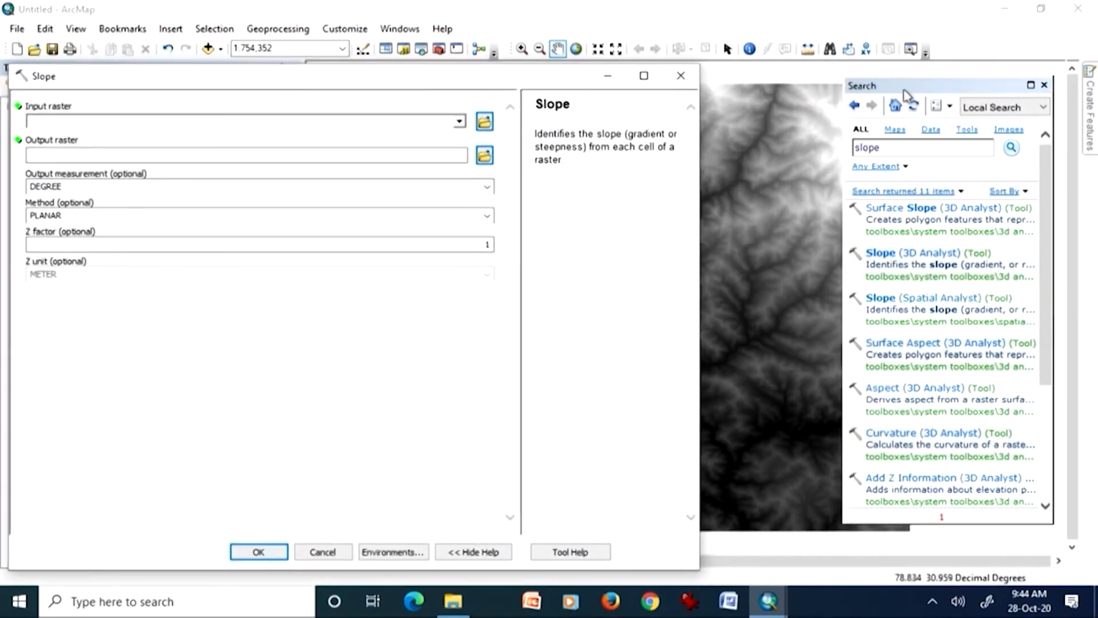
pyautogui.click(1045, 84)
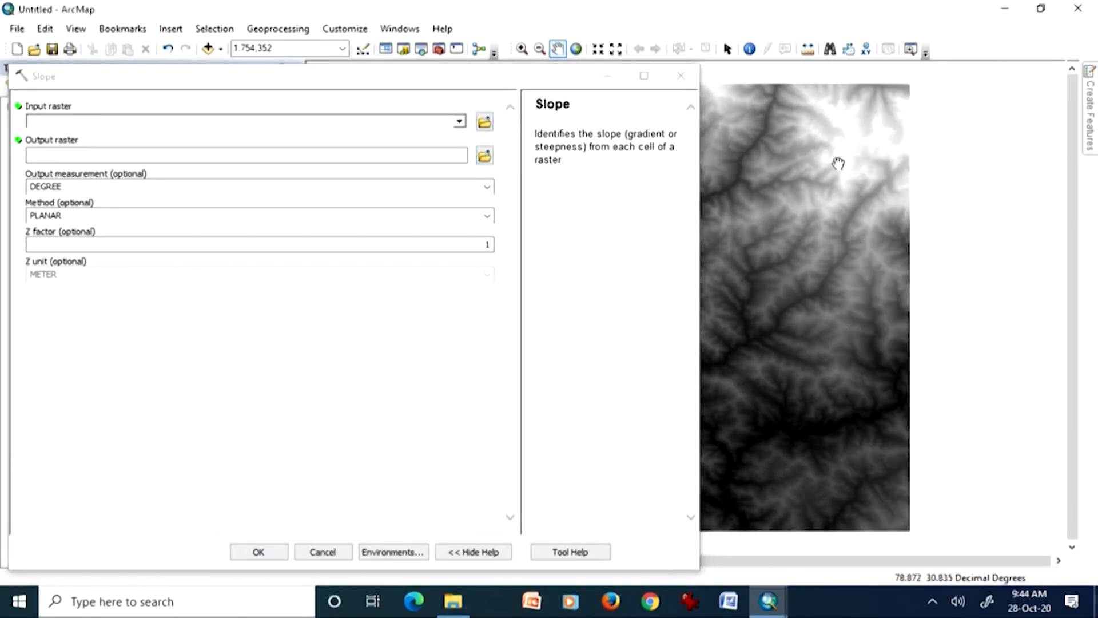
pyautogui.moveTo(782, 199); pyautogui.dragTo(927, 206)
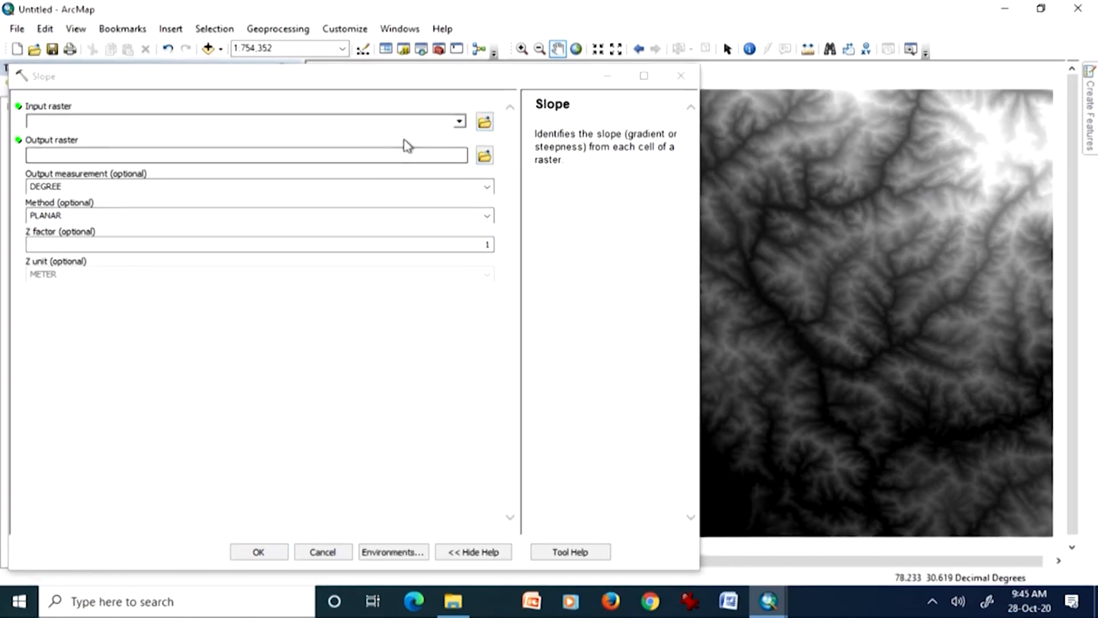
# - Choose the ASTER-DGEM-30m DEM as the Slope tool's input raster and set the Z factor to 0.0000089
pyautogui.click(460, 122)
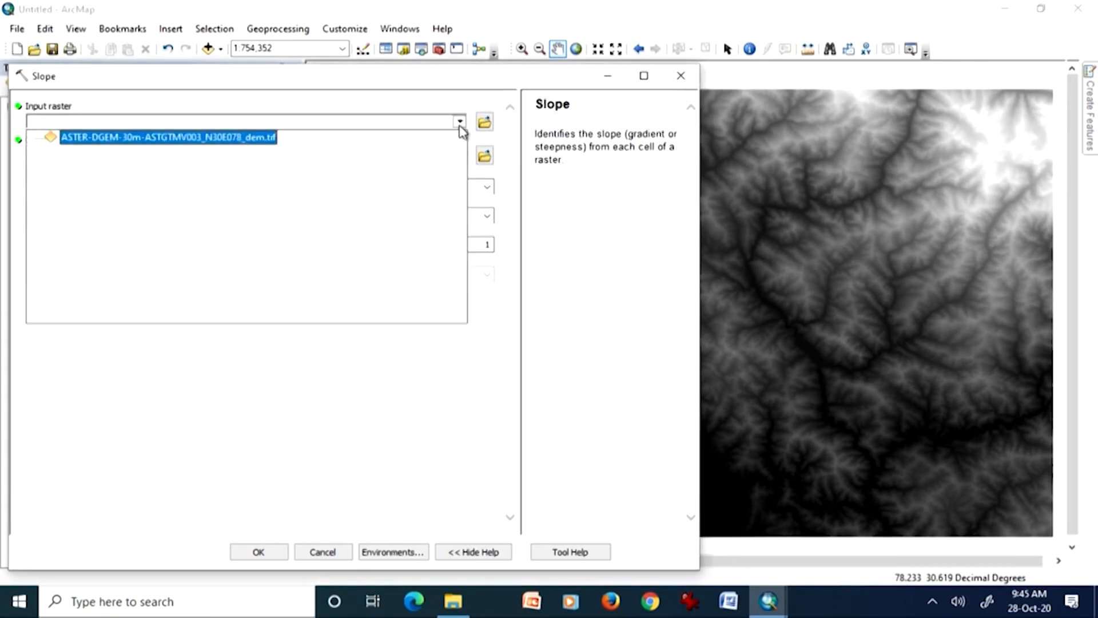
pyautogui.click(264, 140)
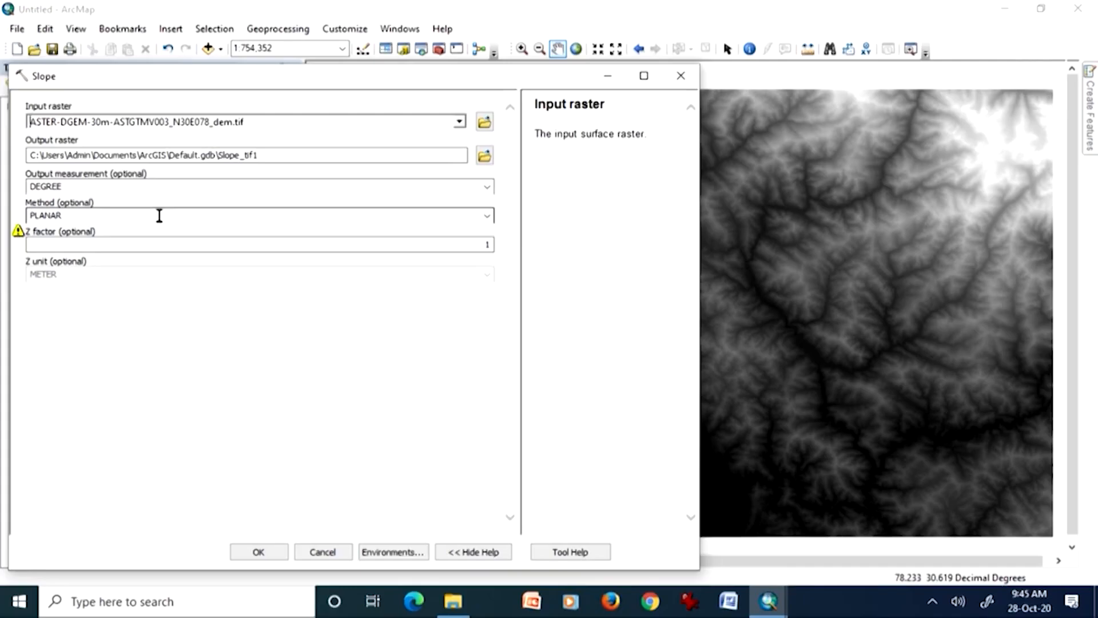
pyautogui.click(180, 244)
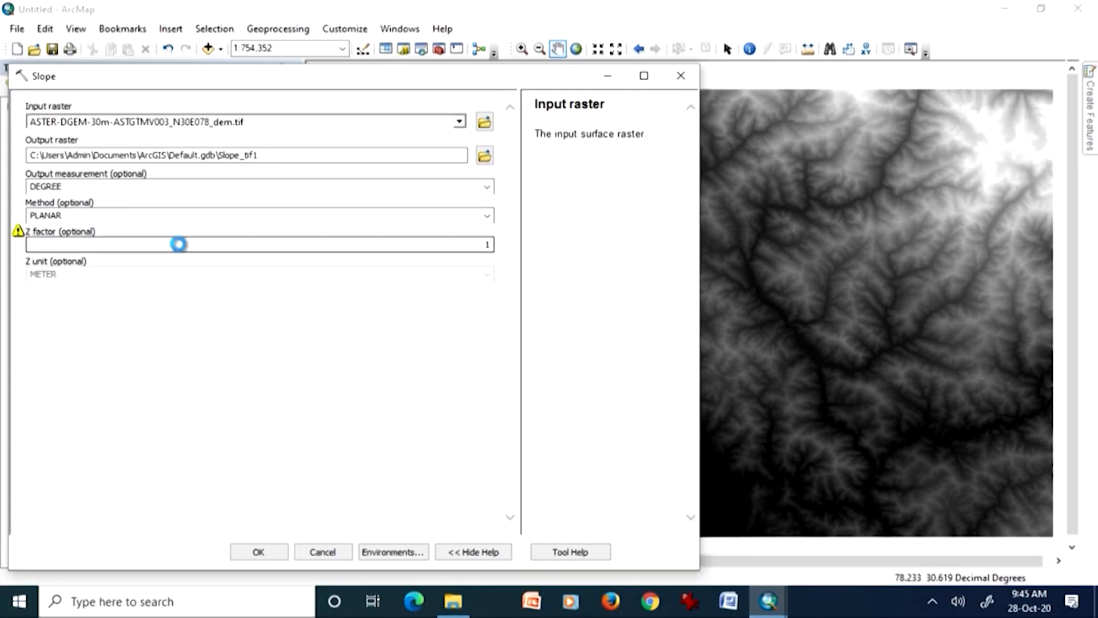
pyautogui.click(450, 359)
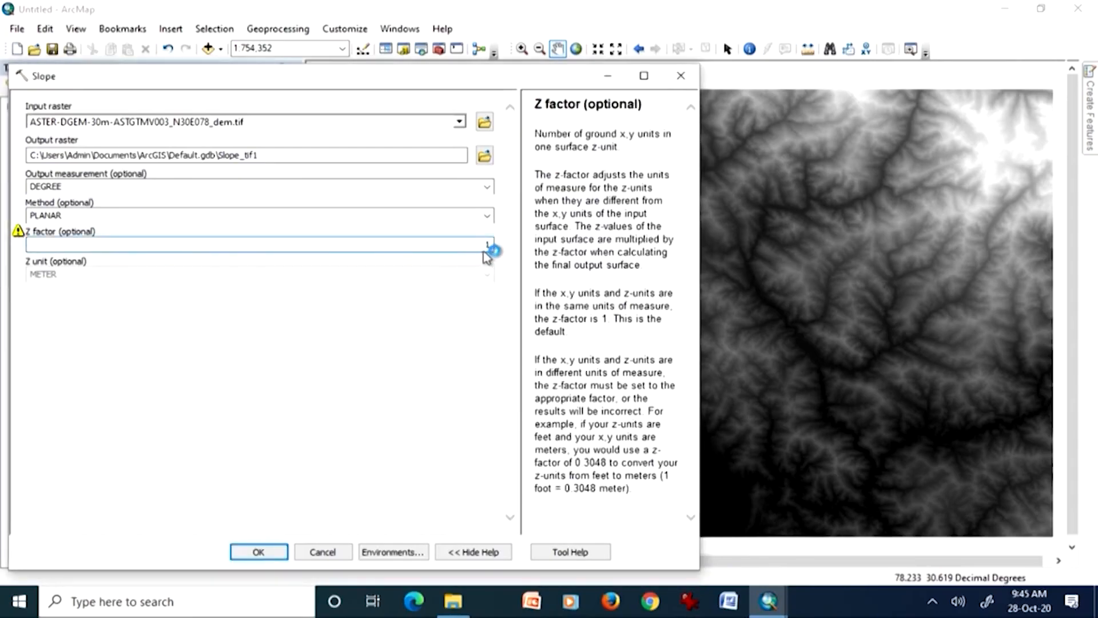
pyautogui.moveTo(485, 248); pyautogui.dragTo(489, 248)
pyautogui.write('0.0000089')
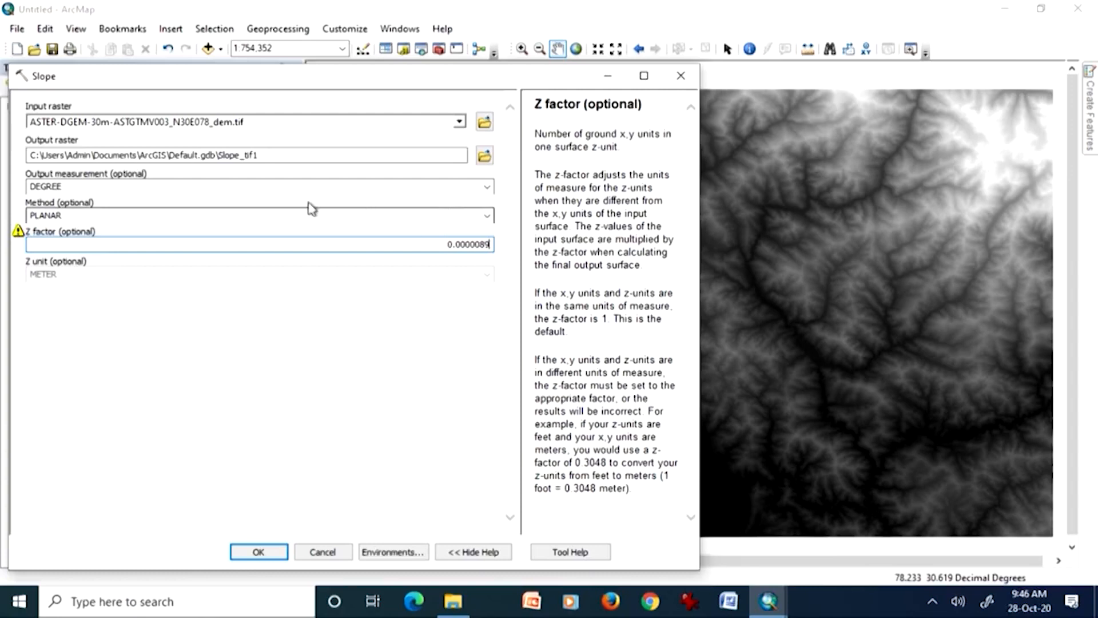
pyautogui.click(200, 185)
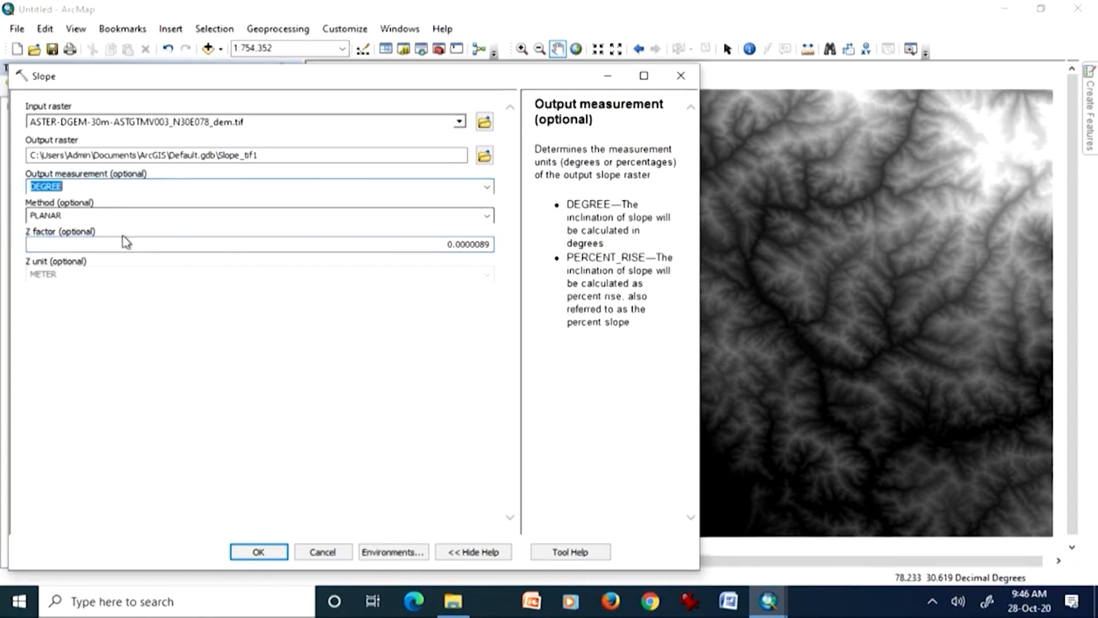
# - Copy the entered Z factor for reuse, then run Slope on the ASTER DEM with the Z factor set to 1
pyautogui.click(441, 248)
pyautogui.moveTo(441, 248); pyautogui.dragTo(490, 246)
pyautogui.hotkey('ctrl', 'c')
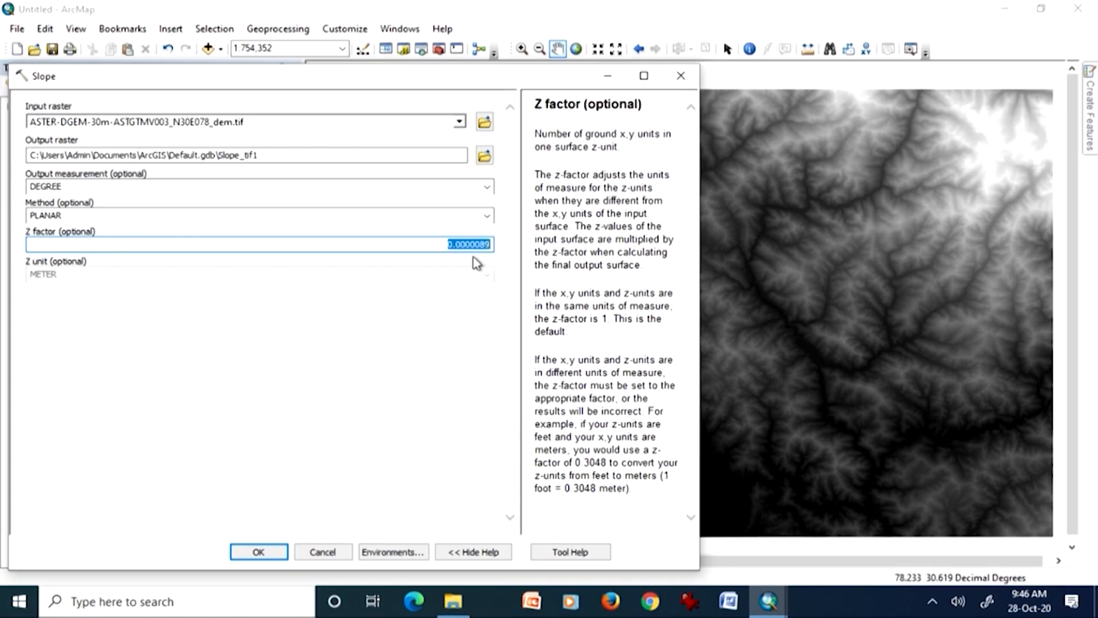
pyautogui.press('BackSpace')
pyautogui.write('1')
pyautogui.click(259, 552)
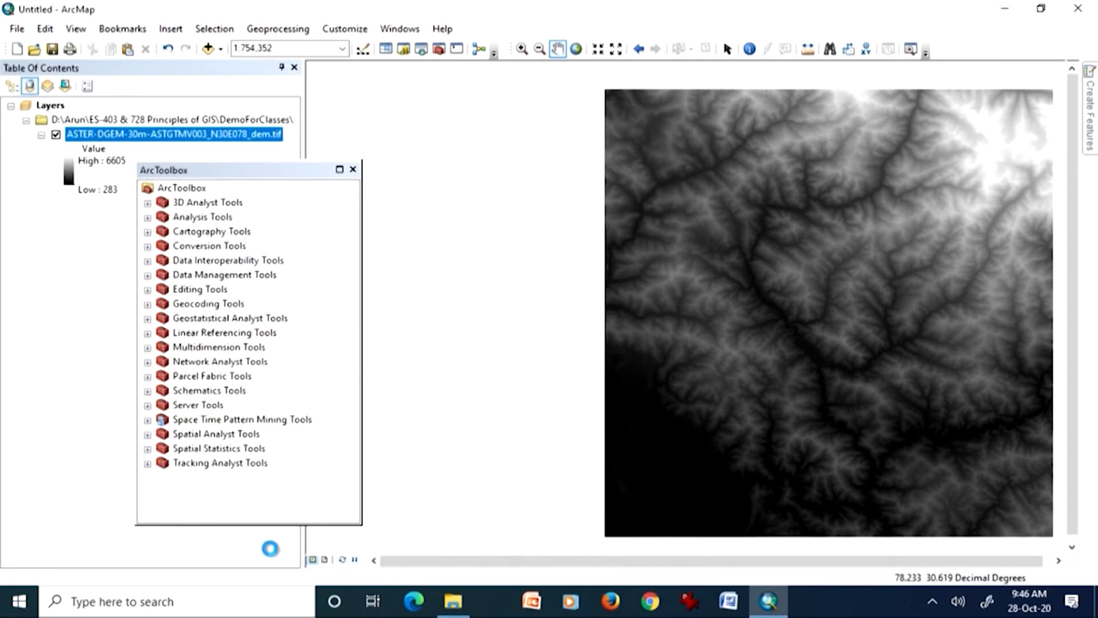
# - Close ArcToolbox and reopen the Slope (Spatial Analyst) tool from the earlier slope search
pyautogui.click(352, 170)
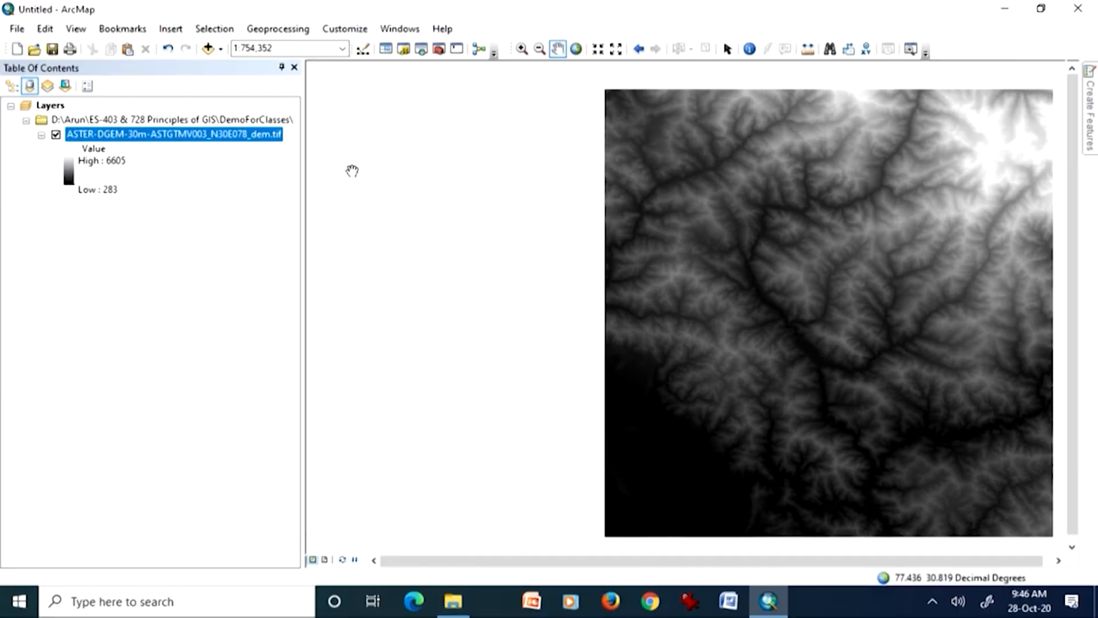
pyautogui.click(414, 28)
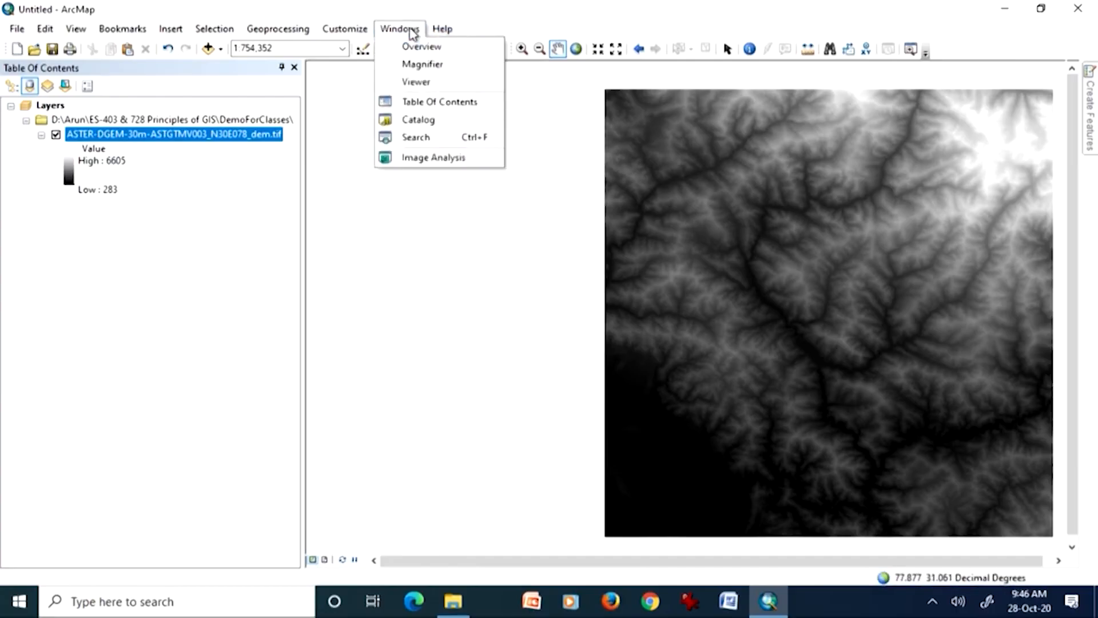
pyautogui.click(436, 138)
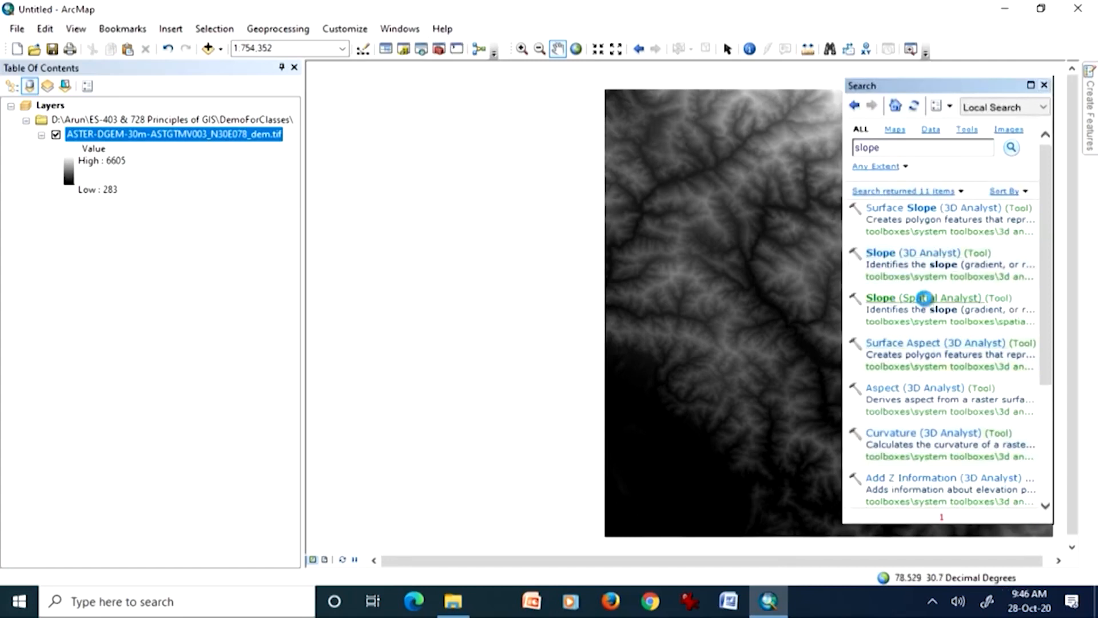
pyautogui.click(926, 300)
pyautogui.moveTo(455, 83); pyautogui.dragTo(593, 93)
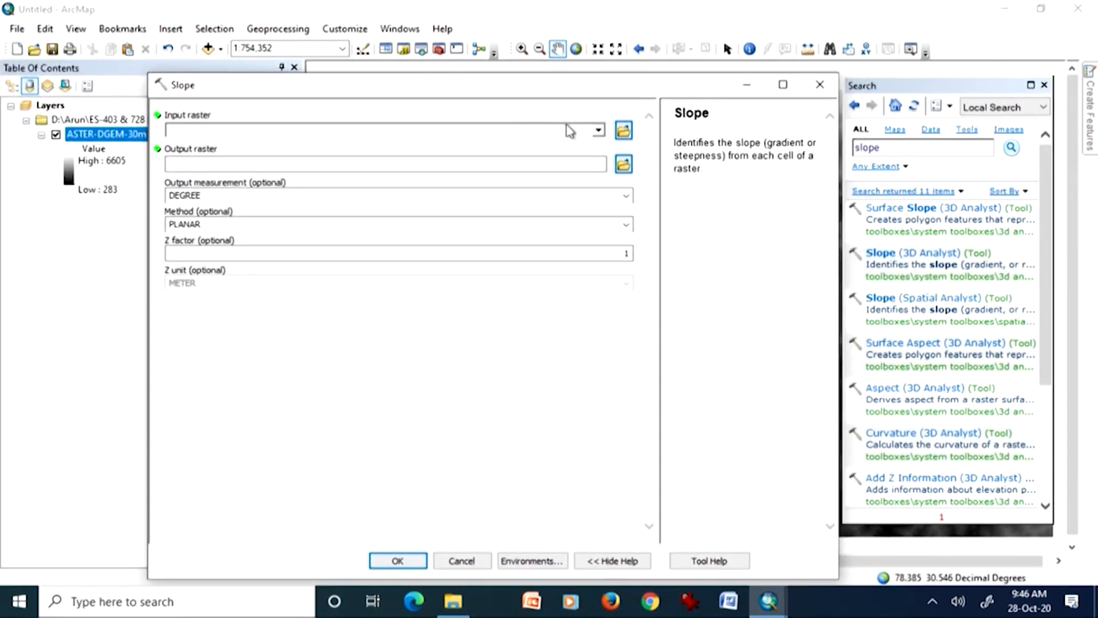
# - Choose the ASTER-DGEM-30m DEM as the input raster and rename the output raster as Slope_tif89
pyautogui.click(598, 131)
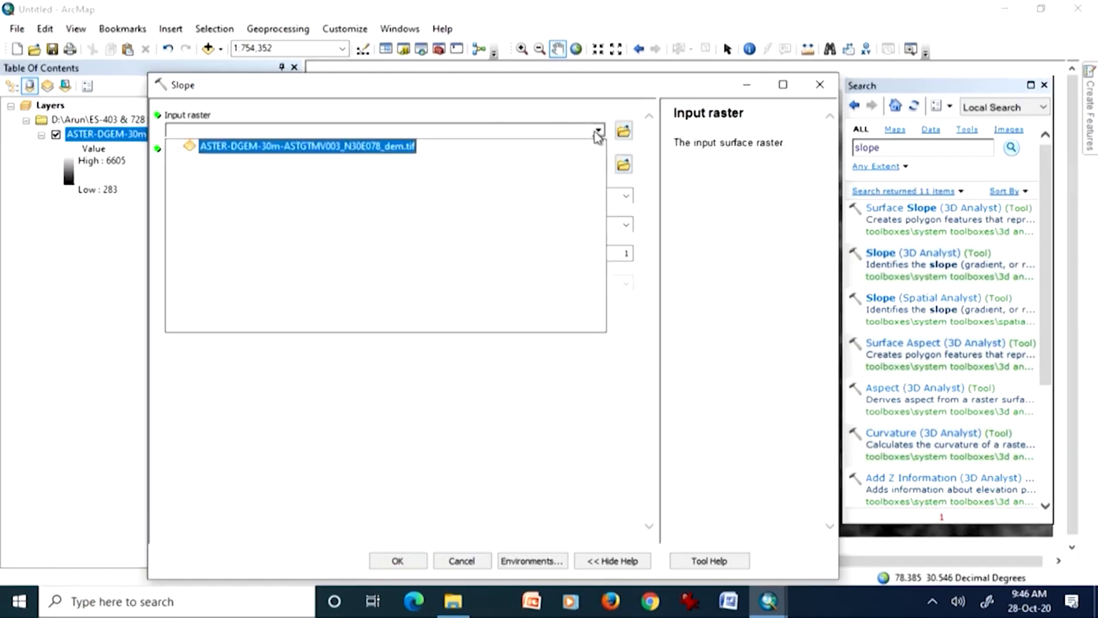
pyautogui.click(407, 150)
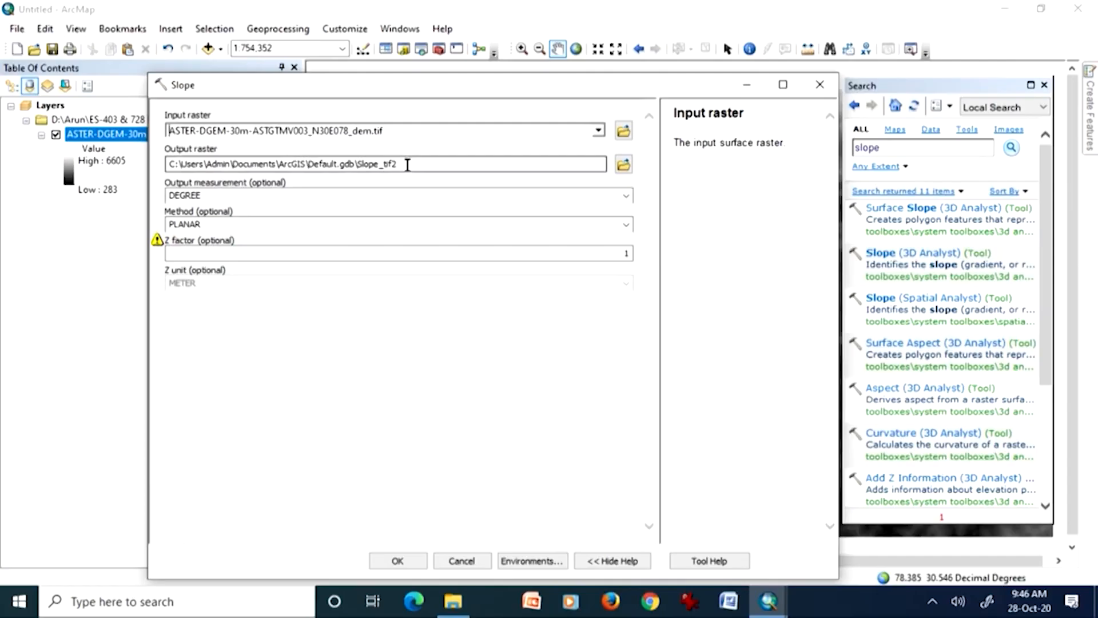
pyautogui.click(406, 163)
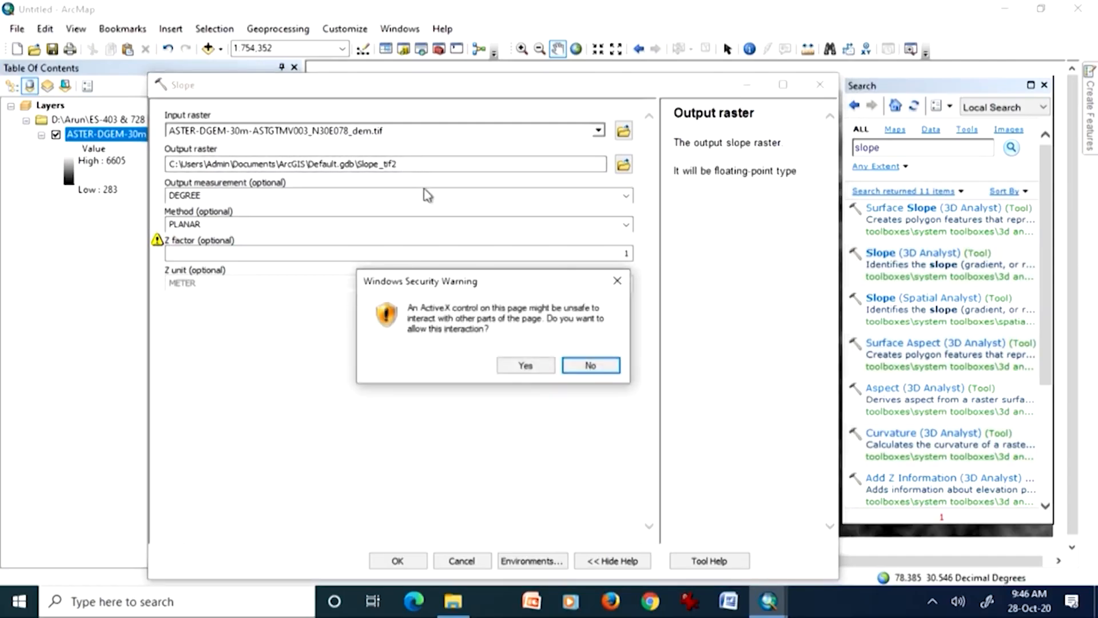
pyautogui.click(589, 366)
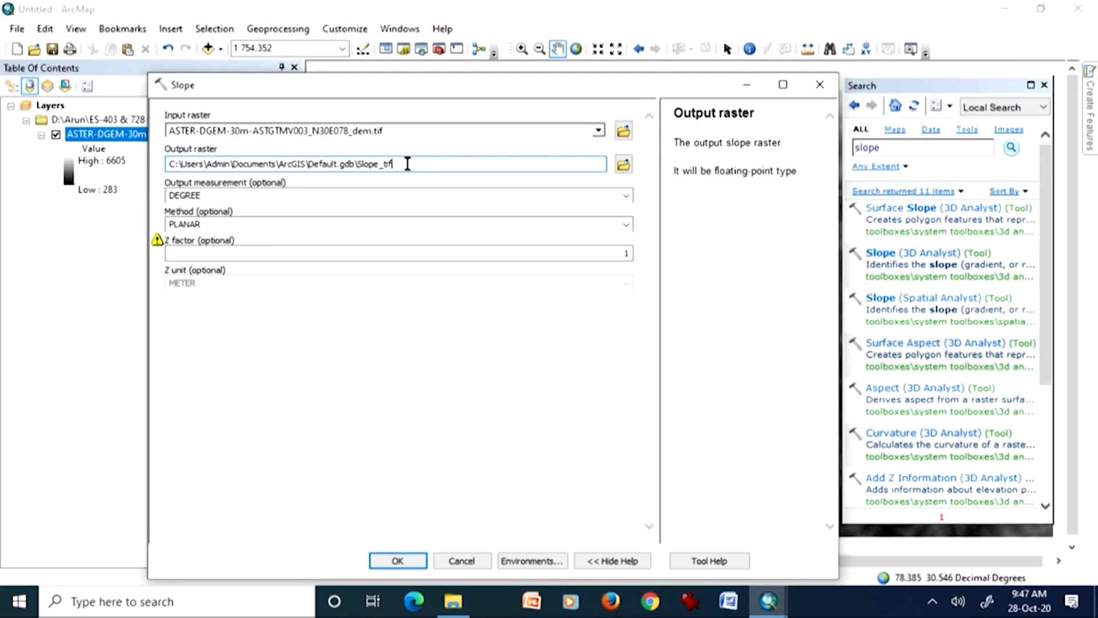
pyautogui.write('89')
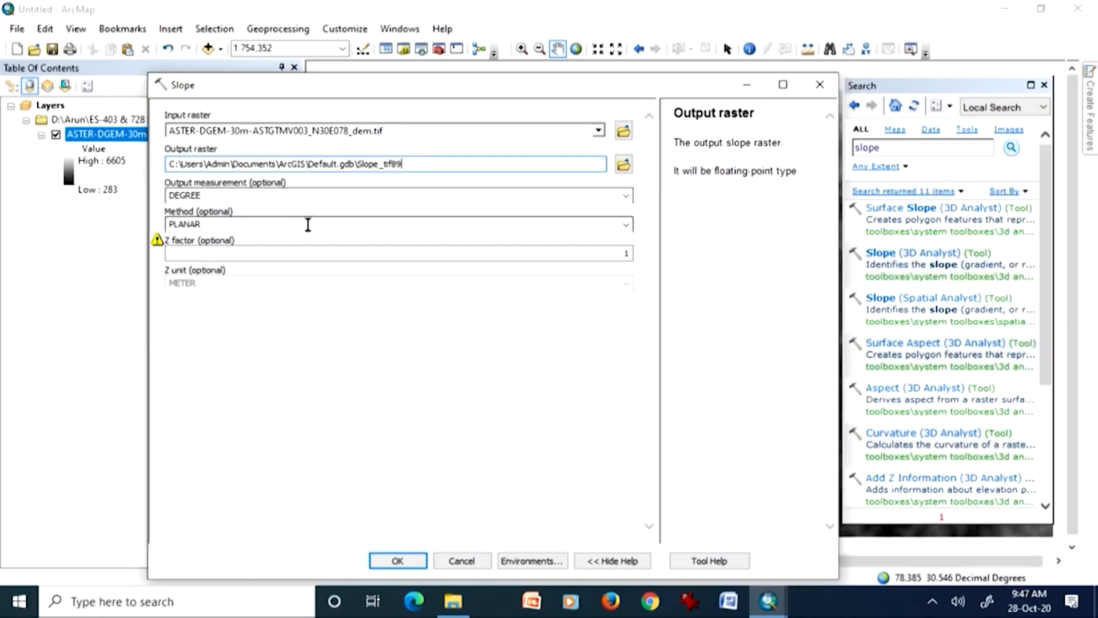
# - Set the Z factor to 0.0000089 for the Slope_tif89 output, keep the measurement in DEGREE, and close the Search window
pyautogui.click(621, 255)
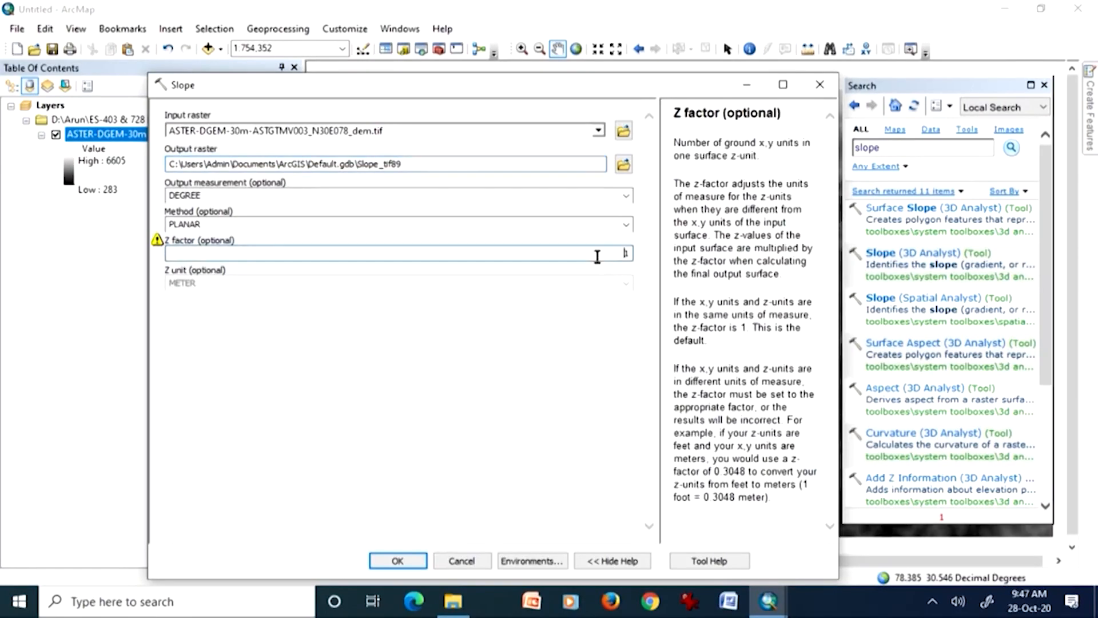
pyautogui.doubleClick(625, 253)
pyautogui.hotkey('ctrl', 'v')
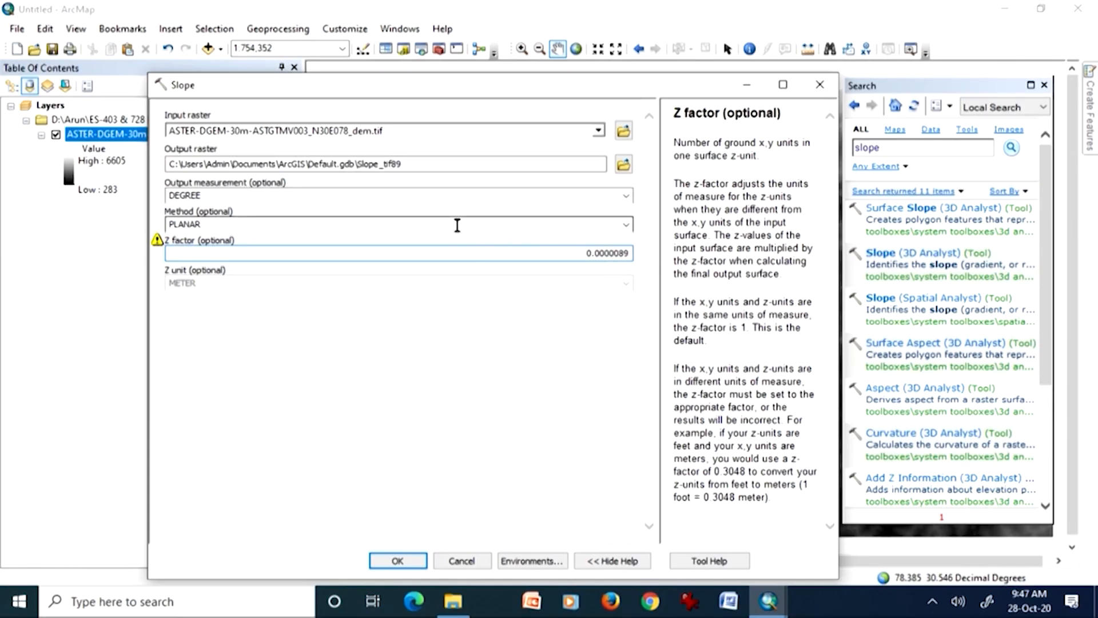
pyautogui.click(440, 190)
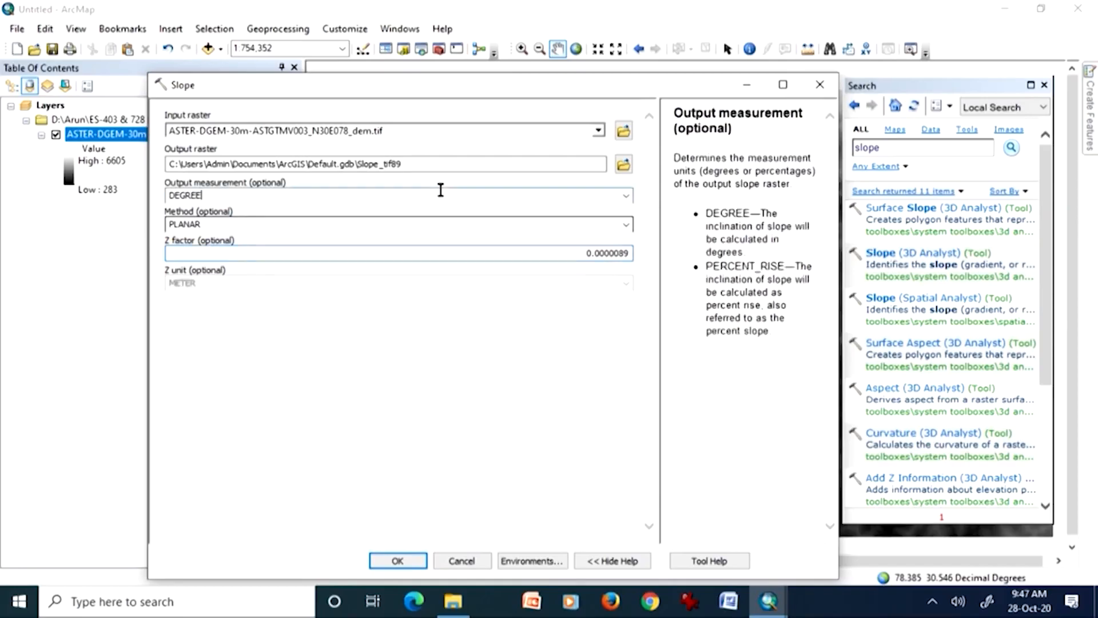
pyautogui.click(435, 262)
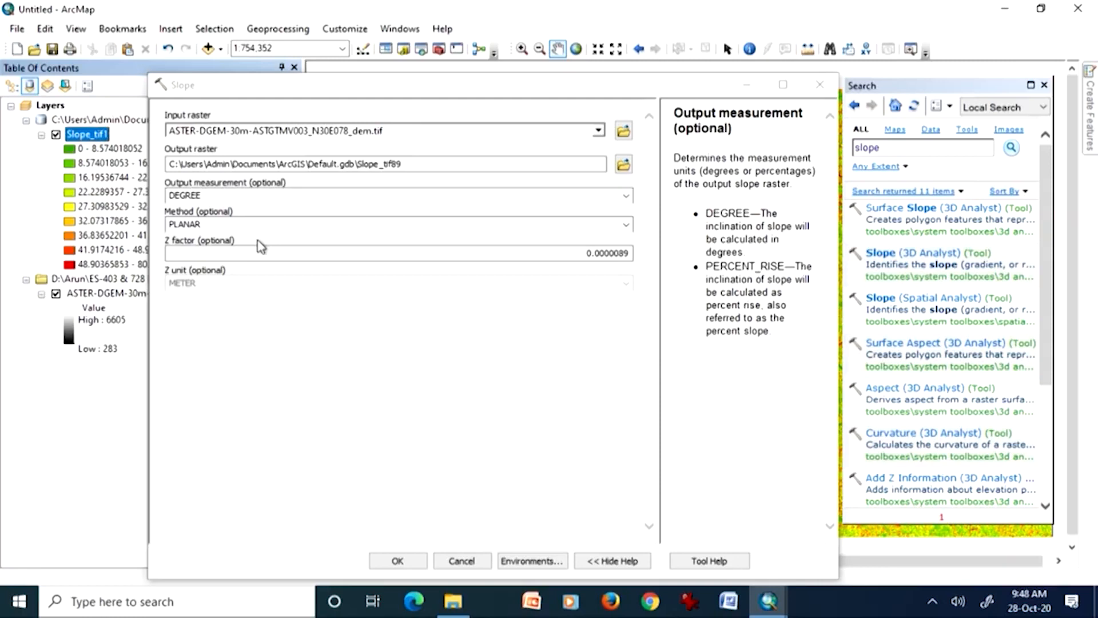
pyautogui.click(1042, 86)
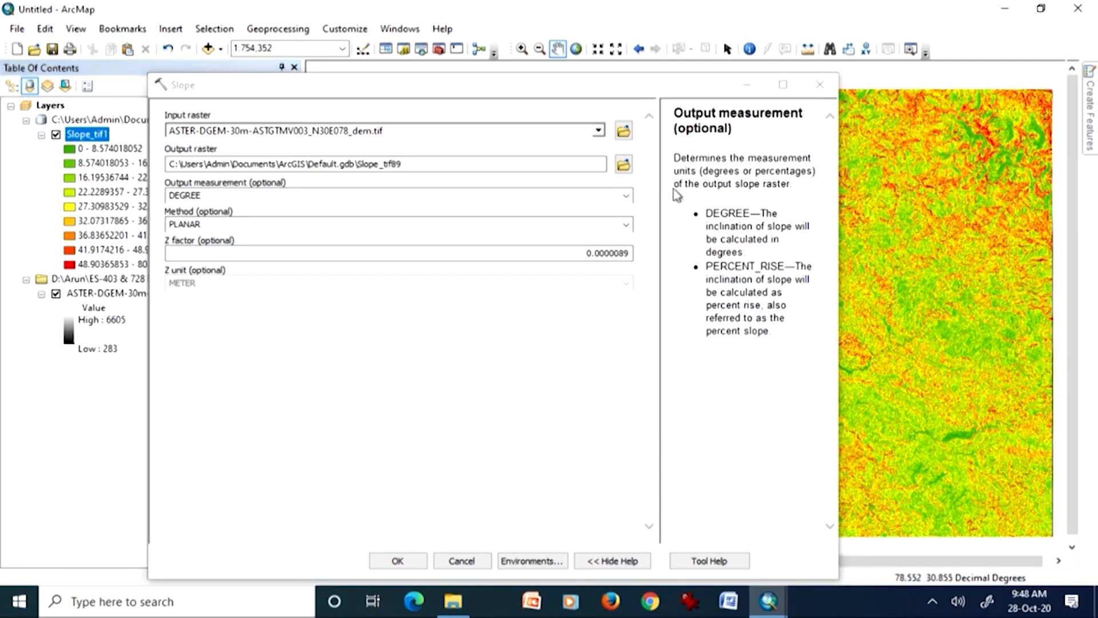
pyautogui.moveTo(657, 92)
pyautogui.mouseDown()
pyautogui.moveTo(633, 98)
pyautogui.moveTo(666, 98)
pyautogui.mouseUp()
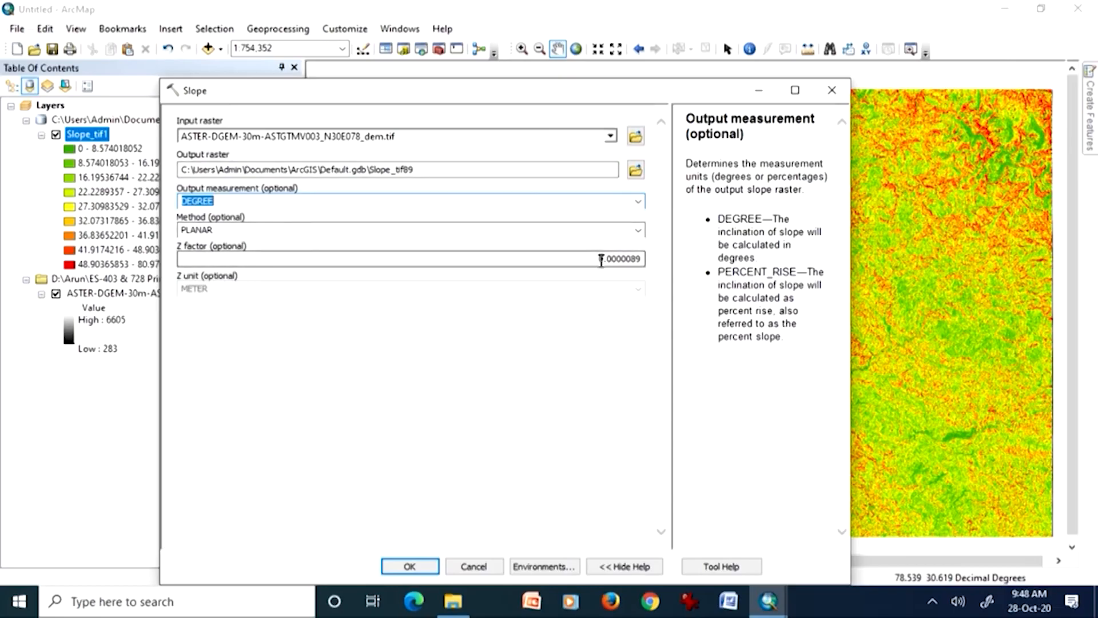
# - Run Slope to create the Slope_tif89 raster, and turn off the display of the ASTER DEM layer
pyautogui.click(409, 566)
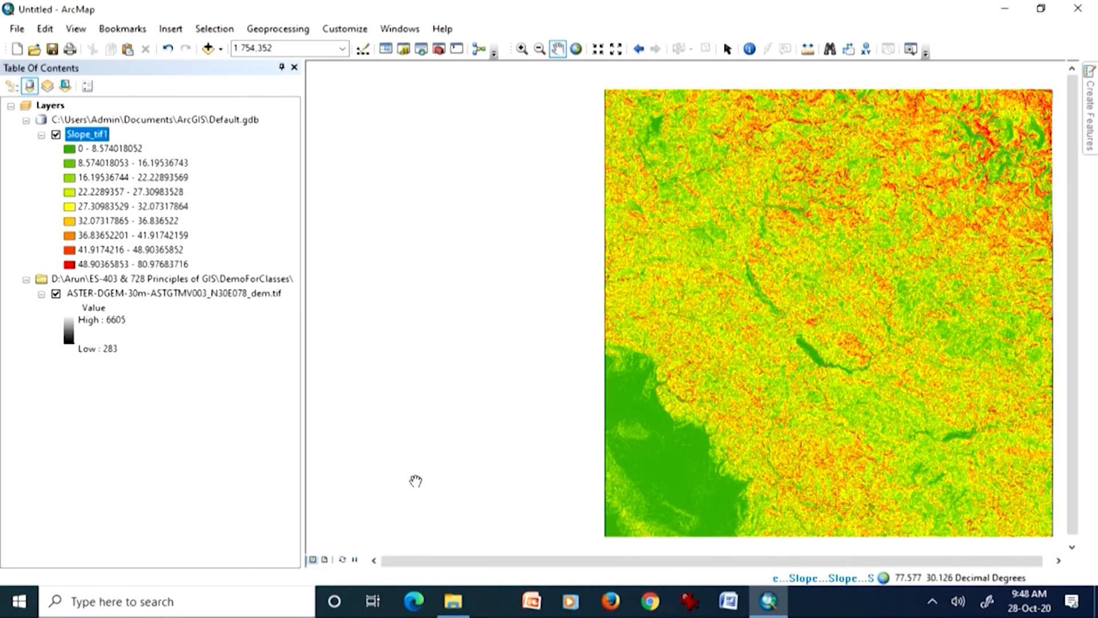
pyautogui.moveTo(740, 363); pyautogui.dragTo(567, 352)
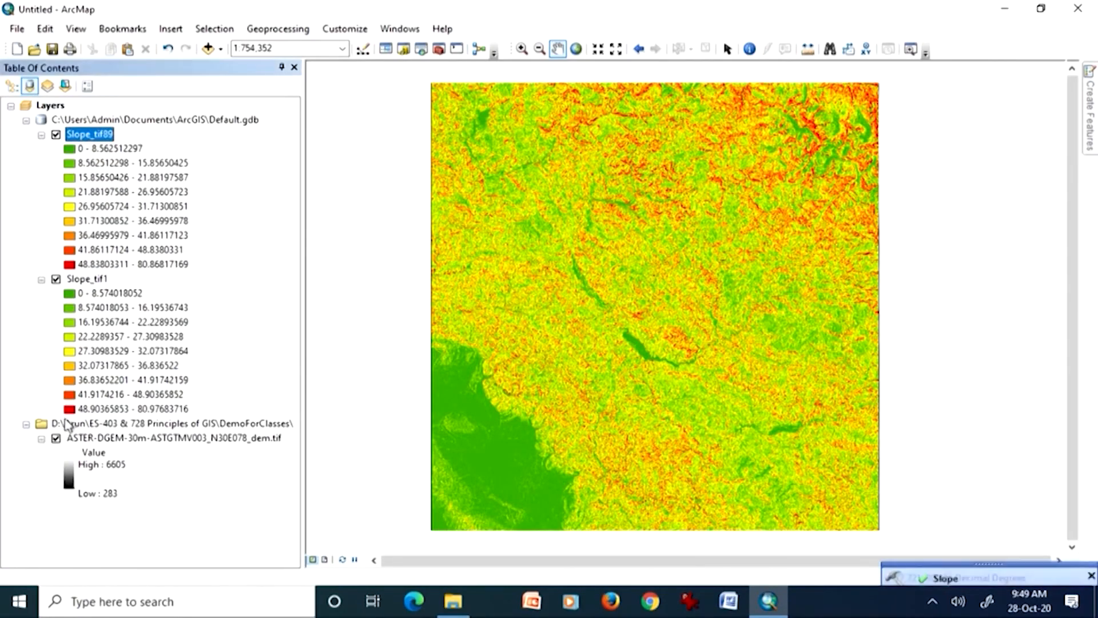
pyautogui.click(56, 438)
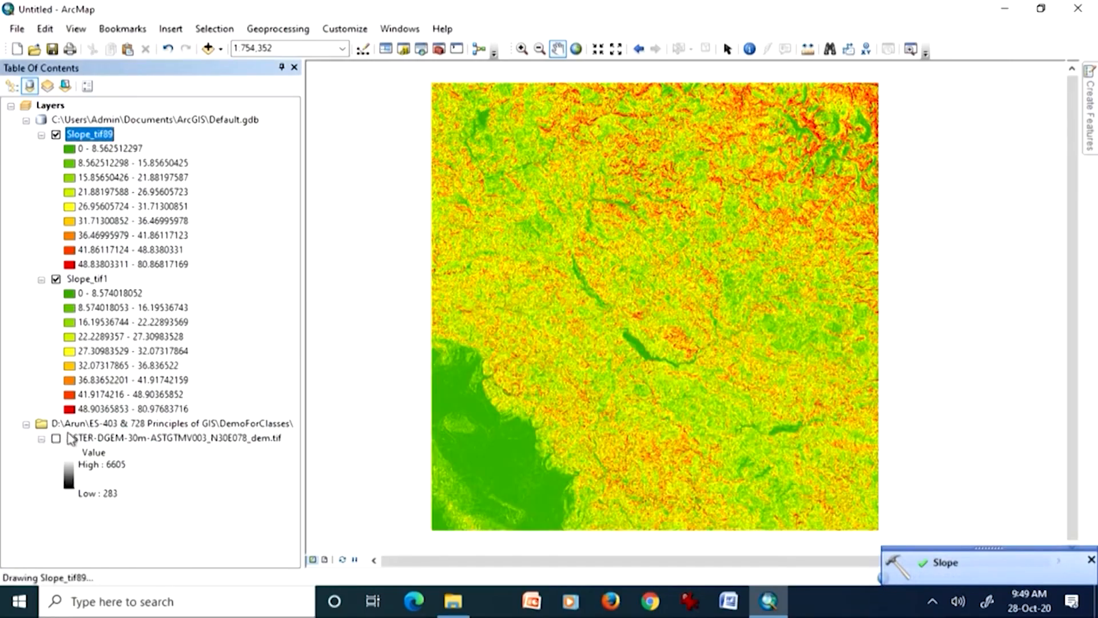
# - Identify a slope pixel on the hillside northeast of the elongated reservoir, and set Identify to query visible layers
pyautogui.click(521, 51)
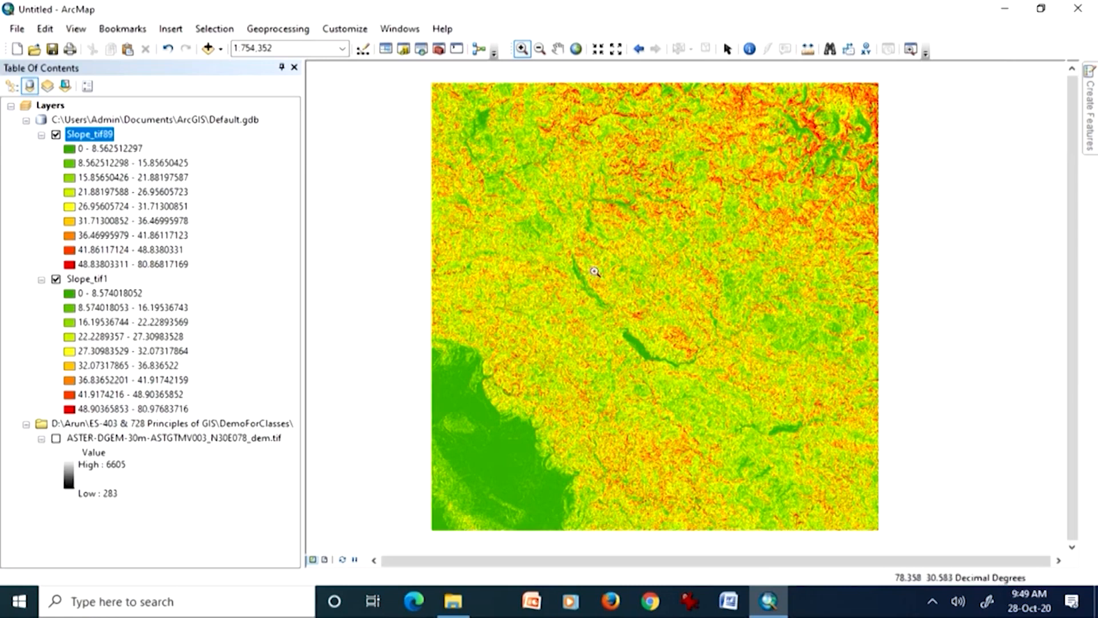
pyautogui.moveTo(620, 308); pyautogui.dragTo(710, 379)
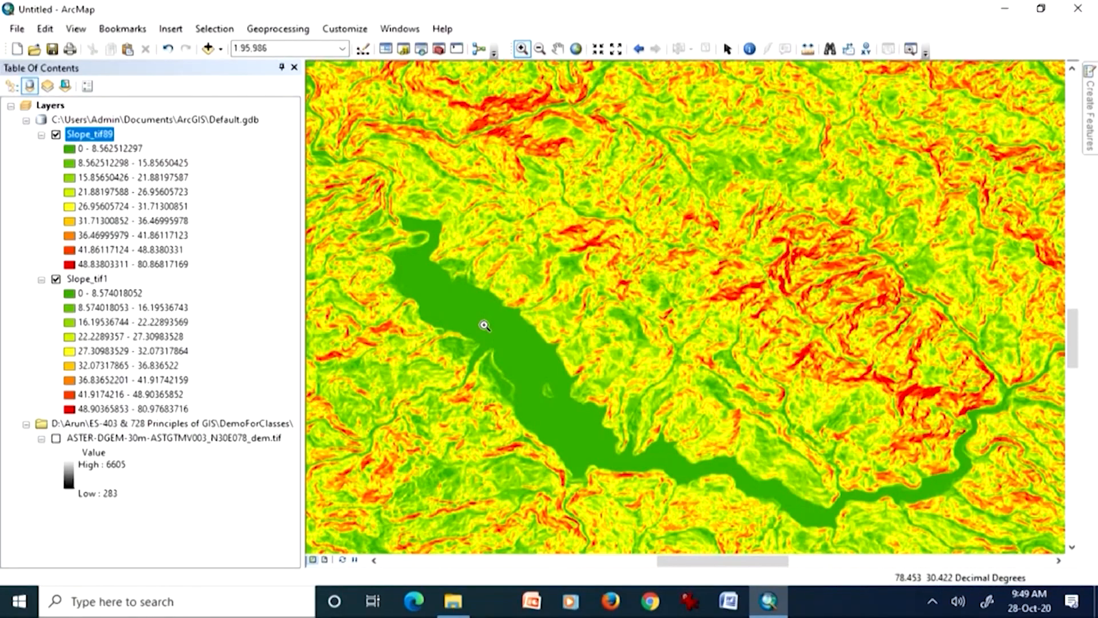
pyautogui.click(750, 49)
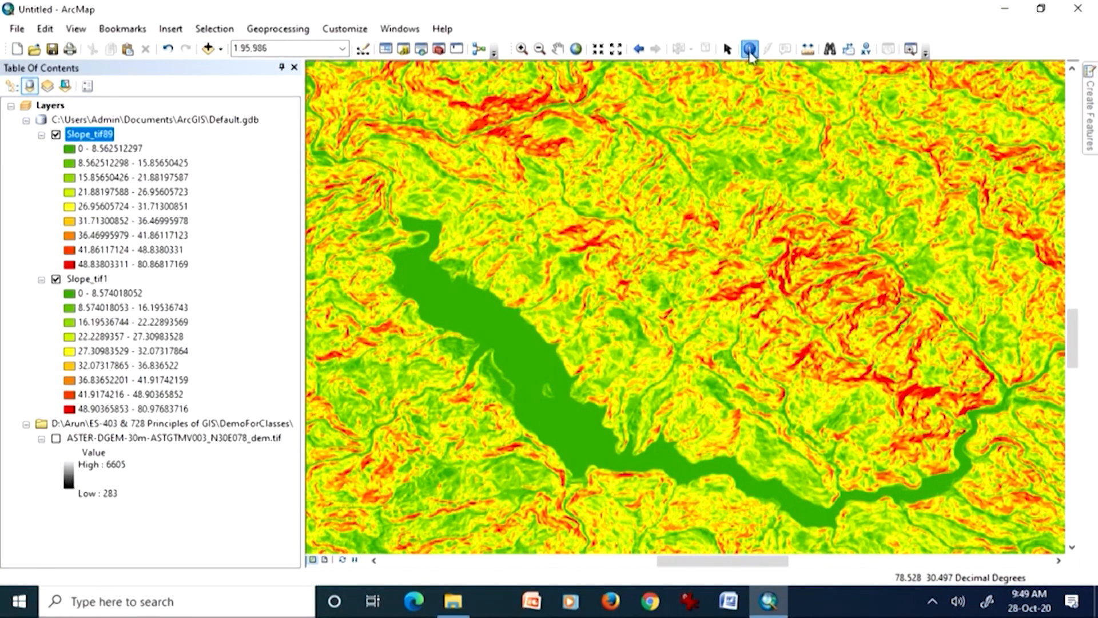
pyautogui.click(565, 231)
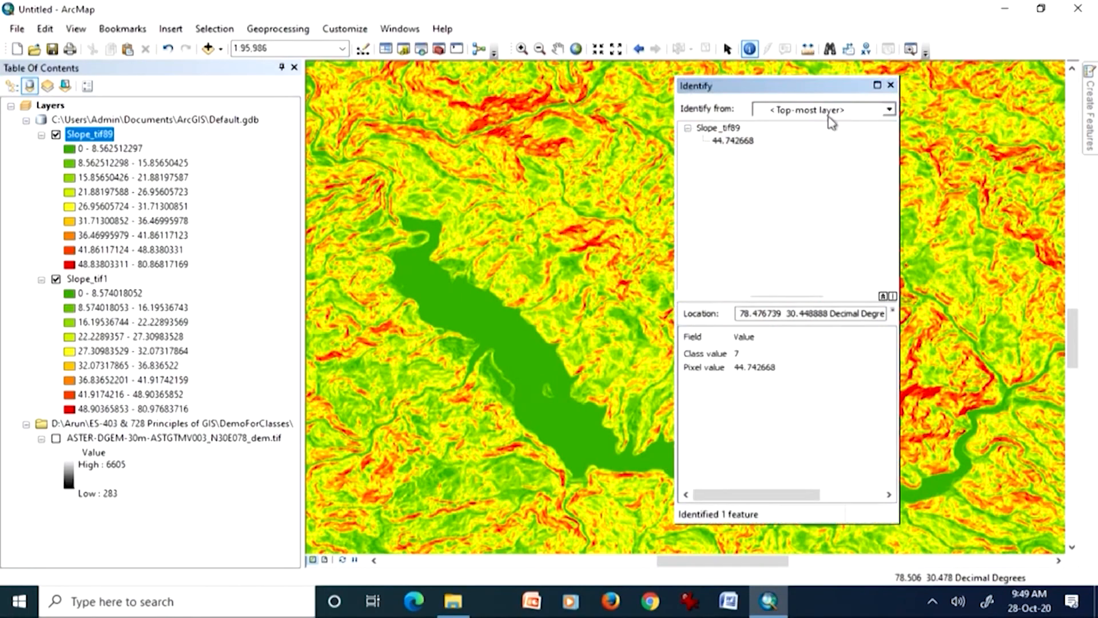
pyautogui.click(829, 114)
pyautogui.click(824, 141)
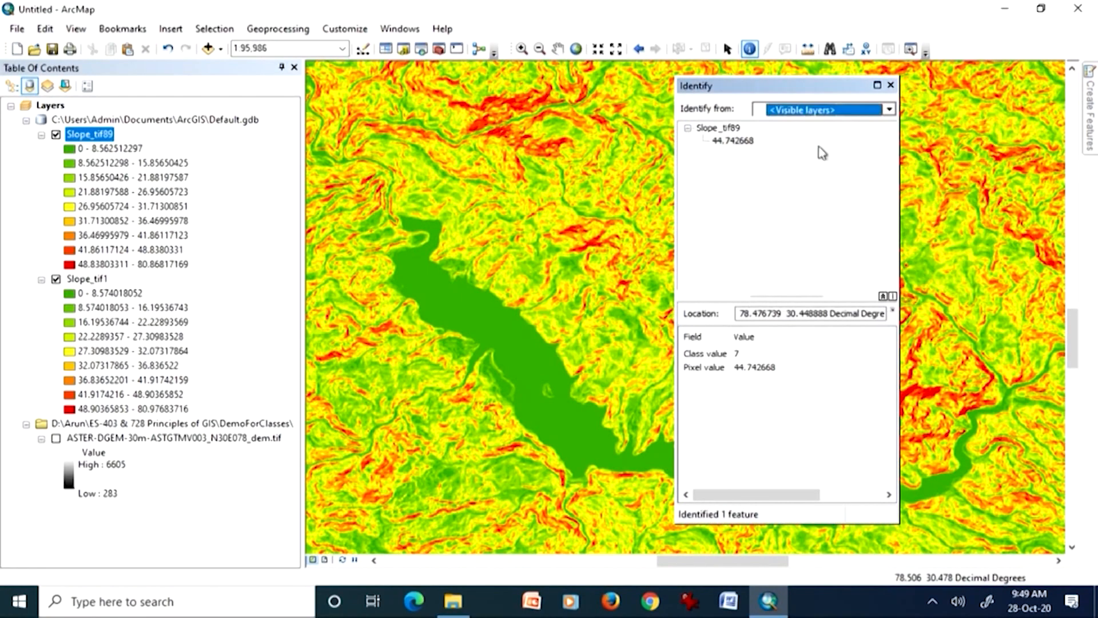
# - Compare Slope_tif89 and Slope_tif1 pixel values on the hillside, on the reservoir and along the northwestern river, and close the Identify results
pyautogui.click(581, 245)
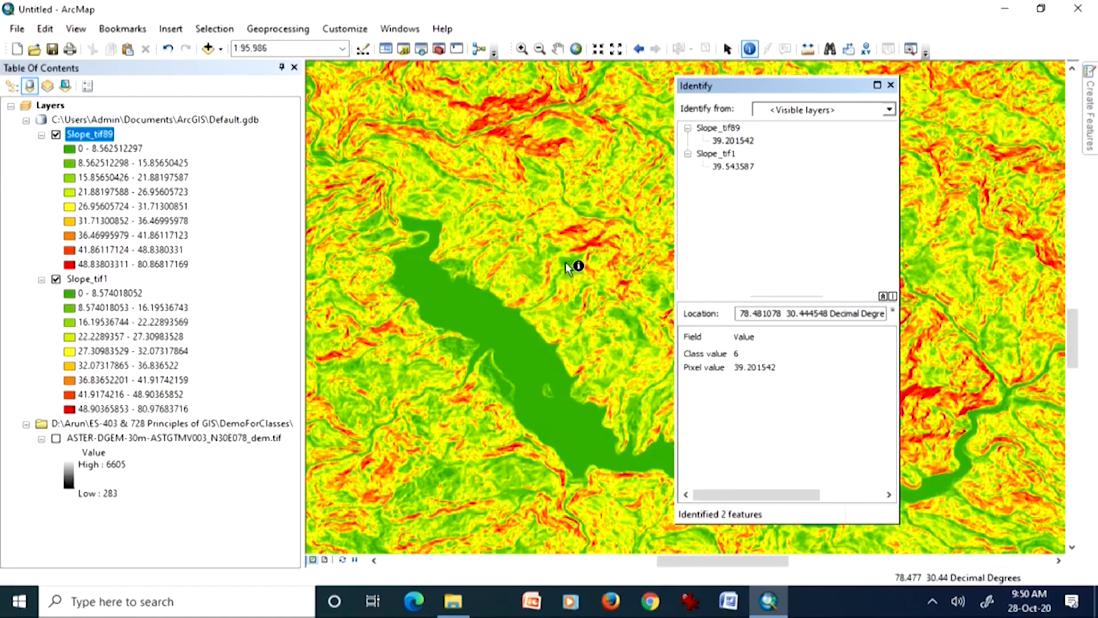
pyautogui.click(523, 267)
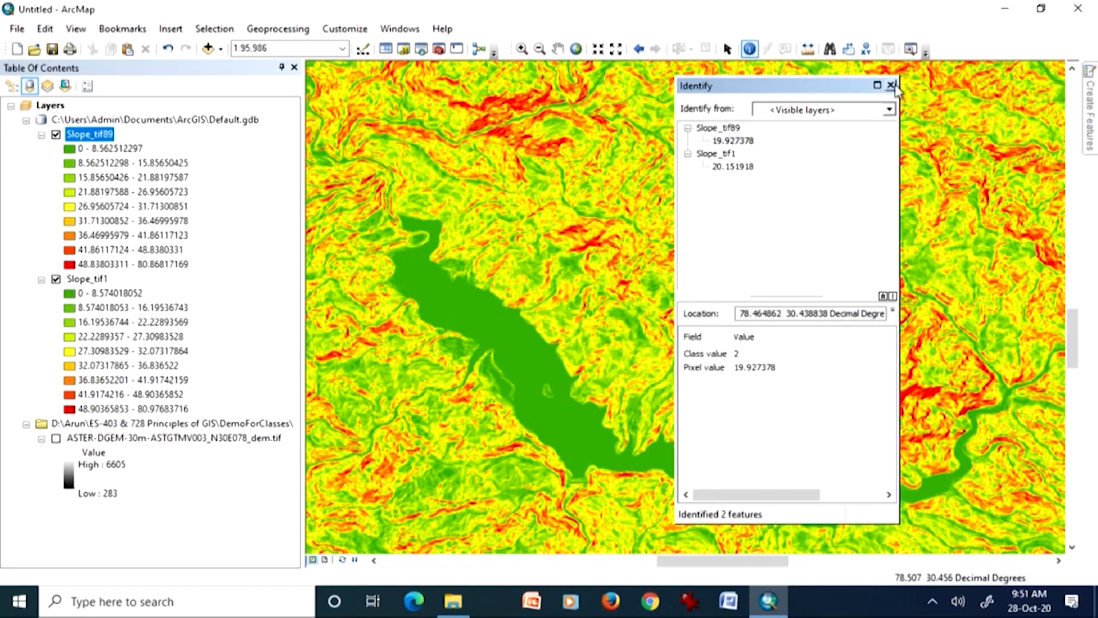
pyautogui.click(518, 350)
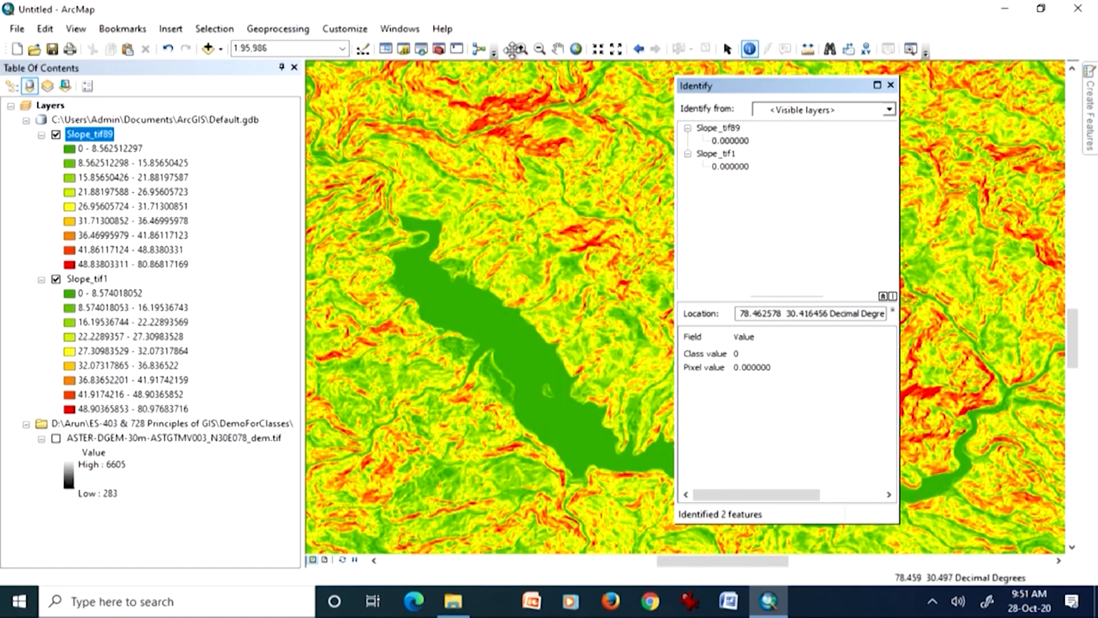
pyautogui.click(557, 48)
pyautogui.moveTo(503, 233); pyautogui.dragTo(627, 278)
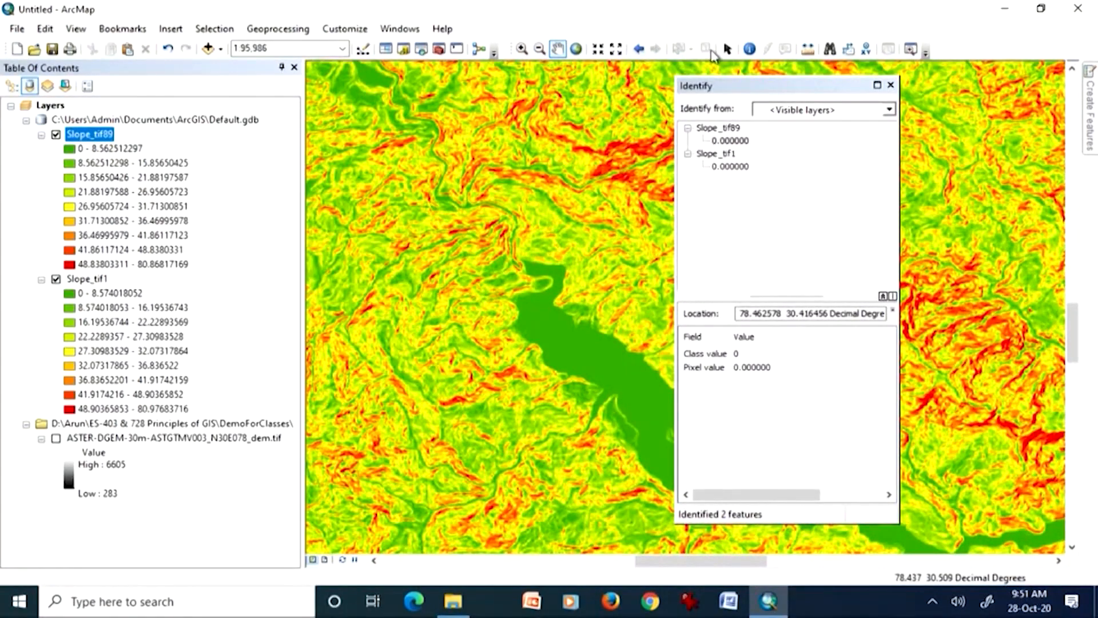
pyautogui.click(749, 48)
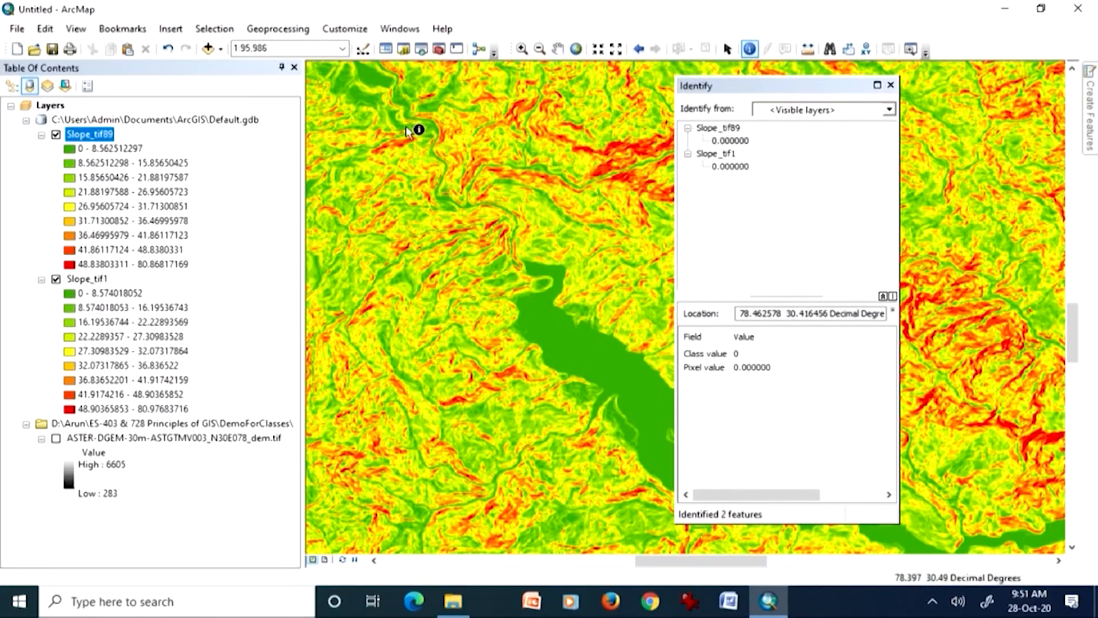
pyautogui.click(372, 76)
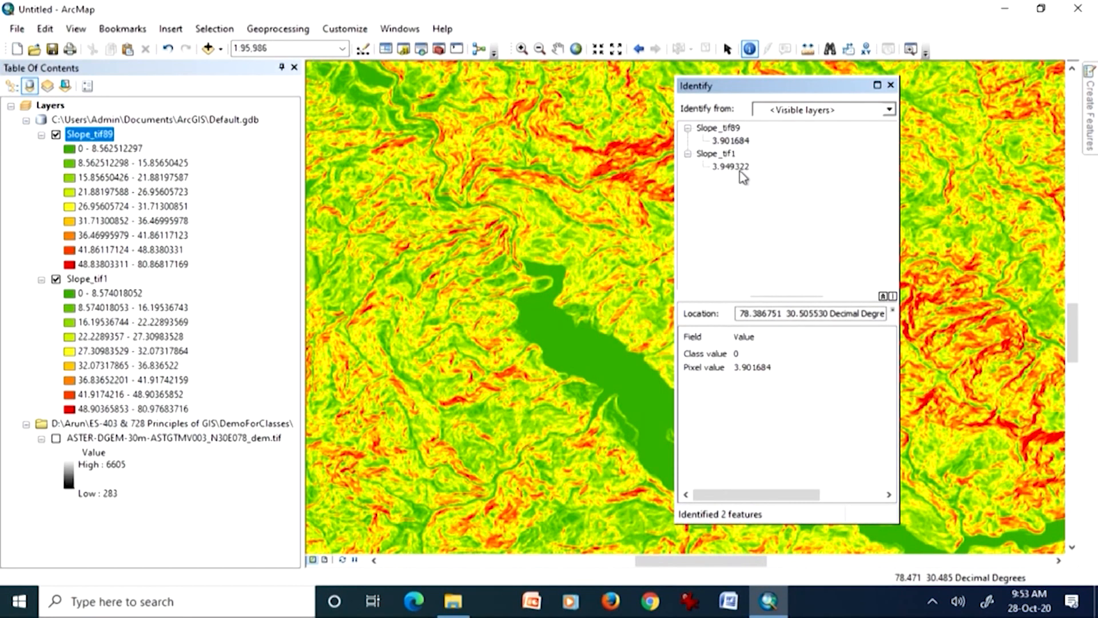
pyautogui.click(890, 84)
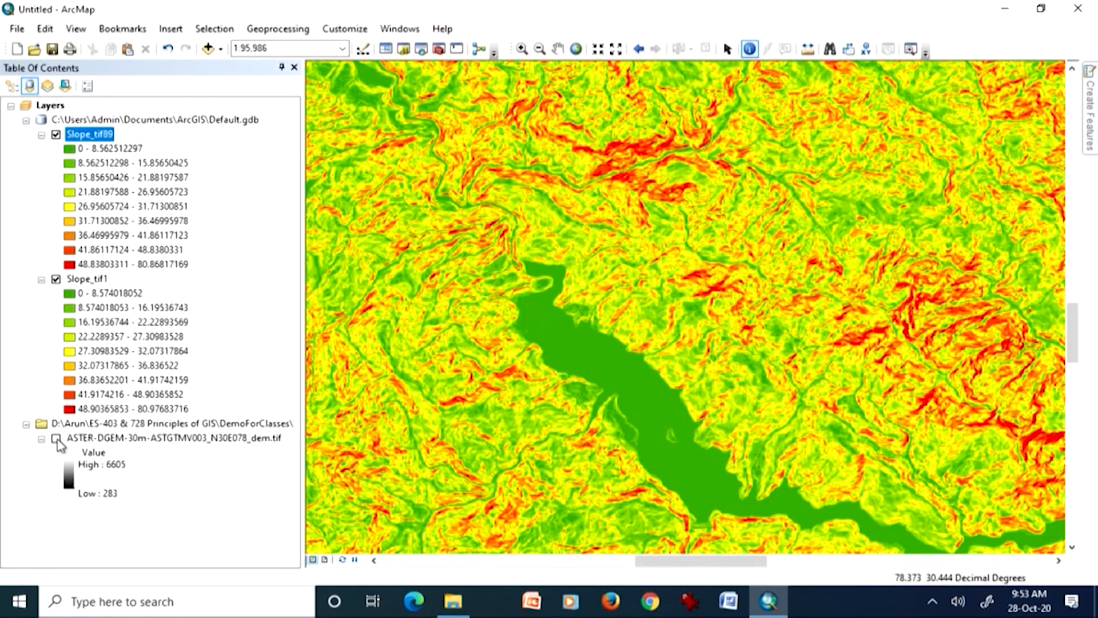
# - Reopen the Slope (Spatial Analyst) tool with the ASTER-DGEM-30m DEM as input, and name the output raster Slope_tifg1
pyautogui.click(399, 28)
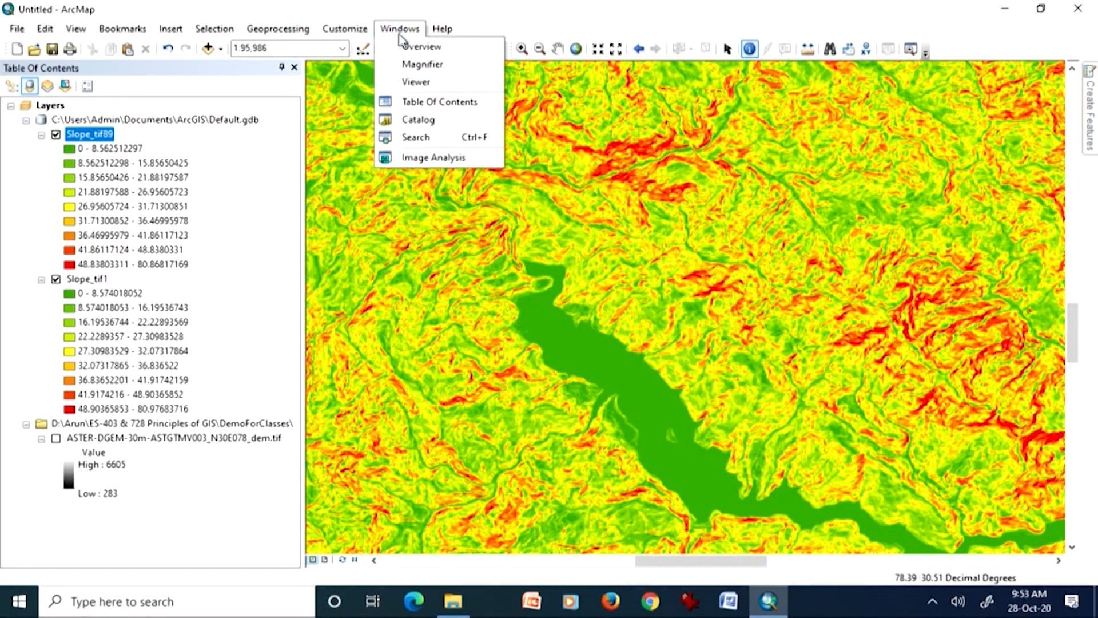
pyautogui.click(416, 138)
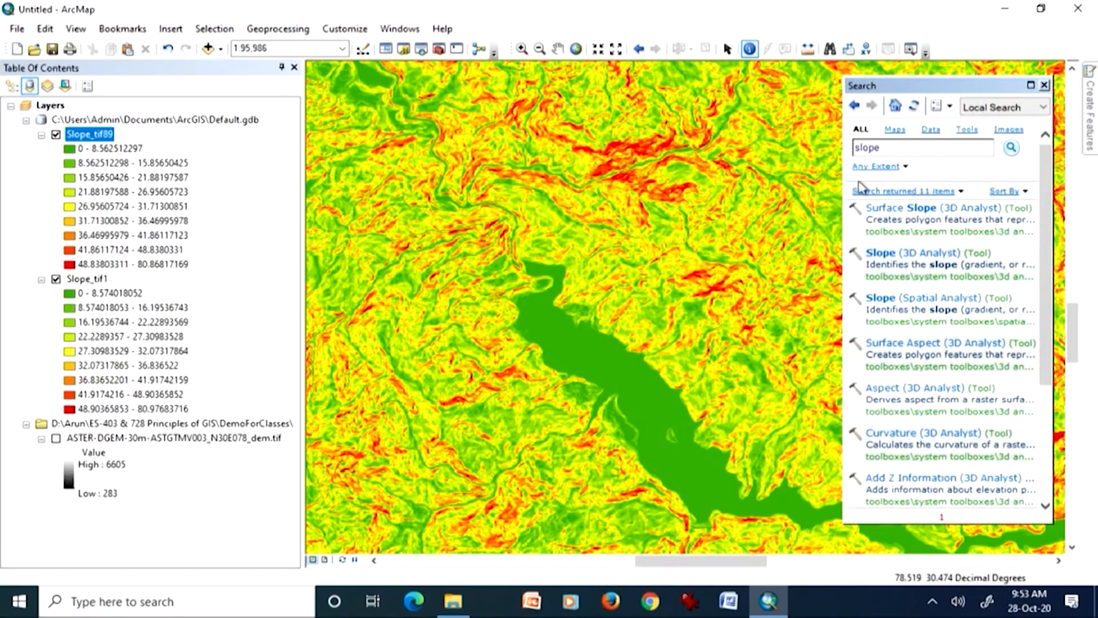
pyautogui.click(924, 298)
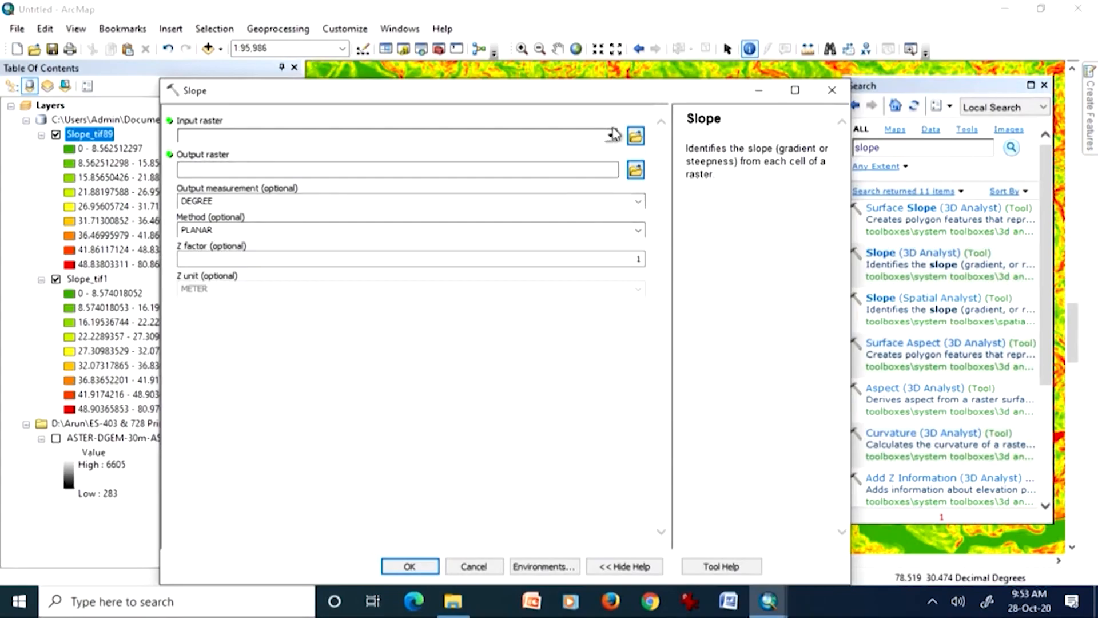
pyautogui.click(612, 135)
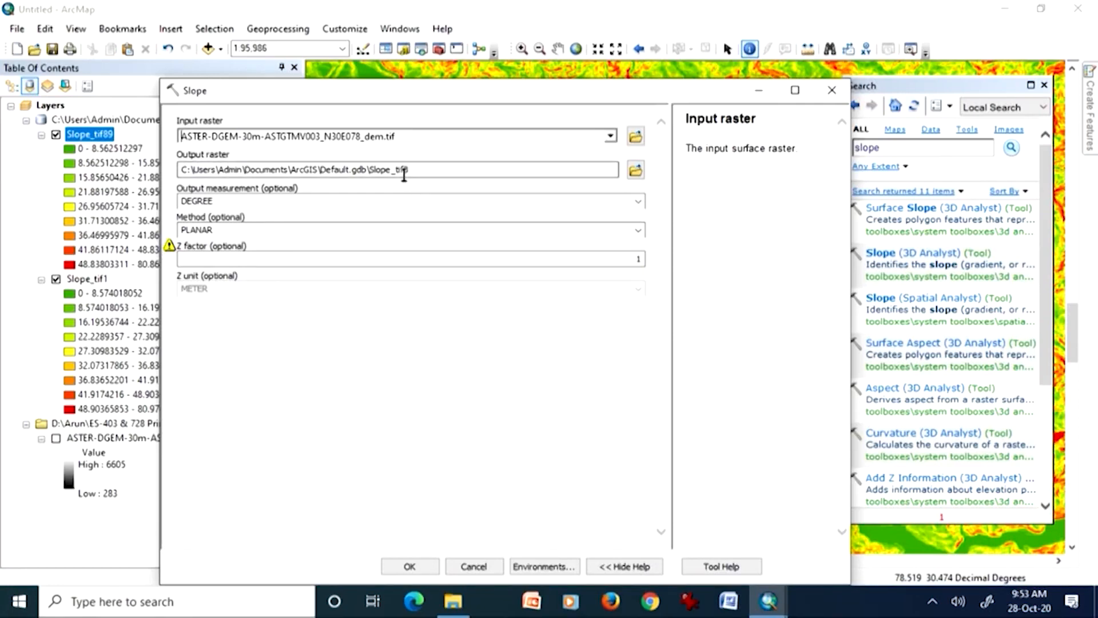
pyautogui.click(413, 171)
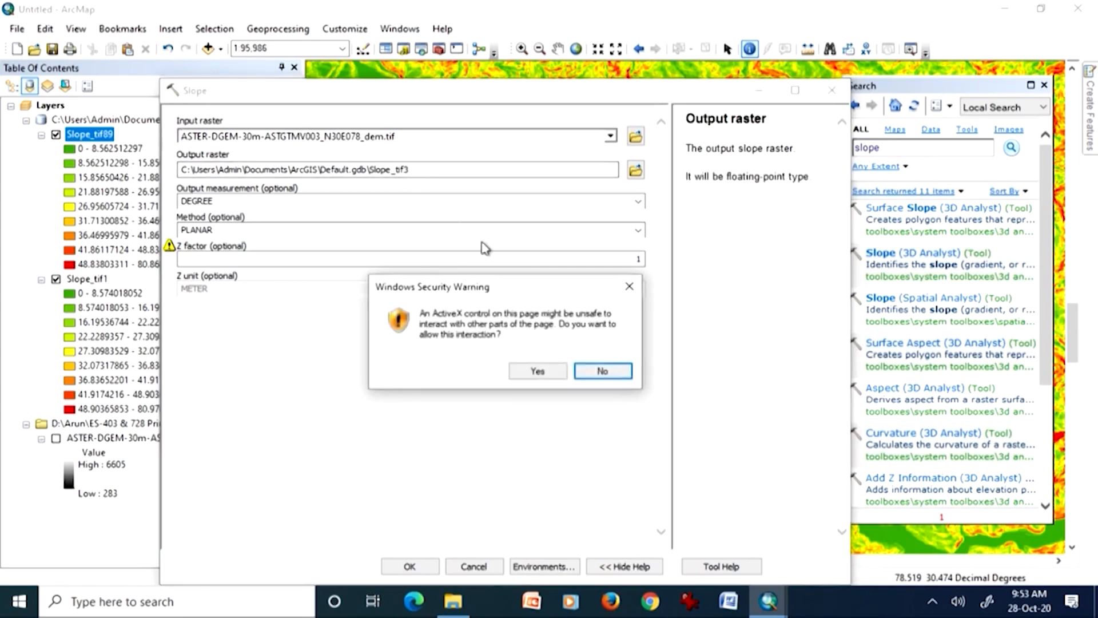
pyautogui.click(598, 369)
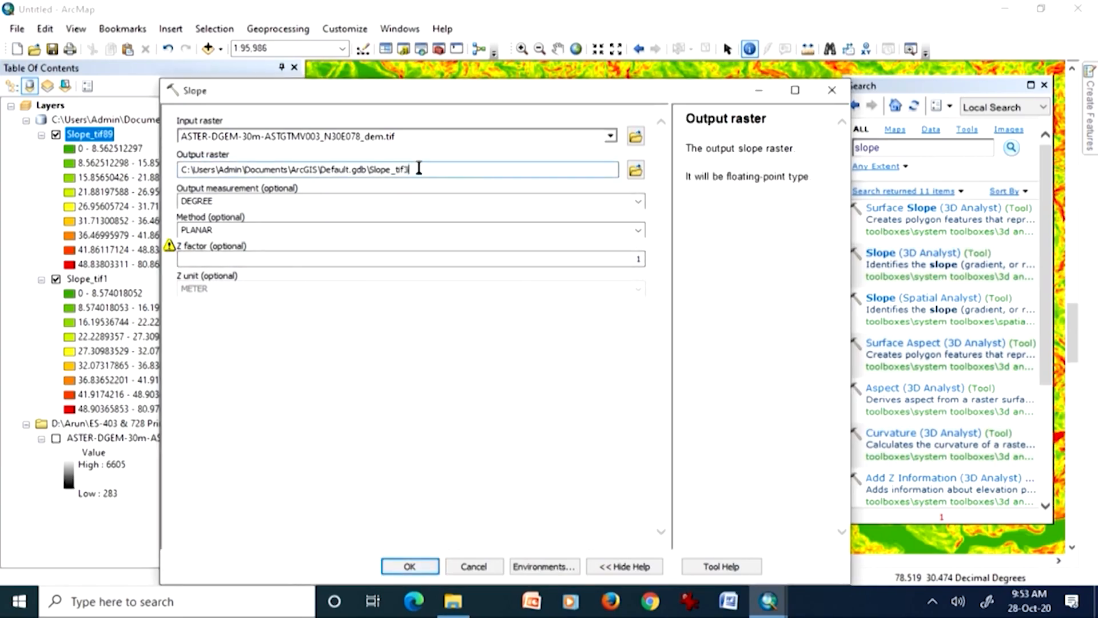
pyautogui.press('BackSpace')
pyautogui.write('g1')
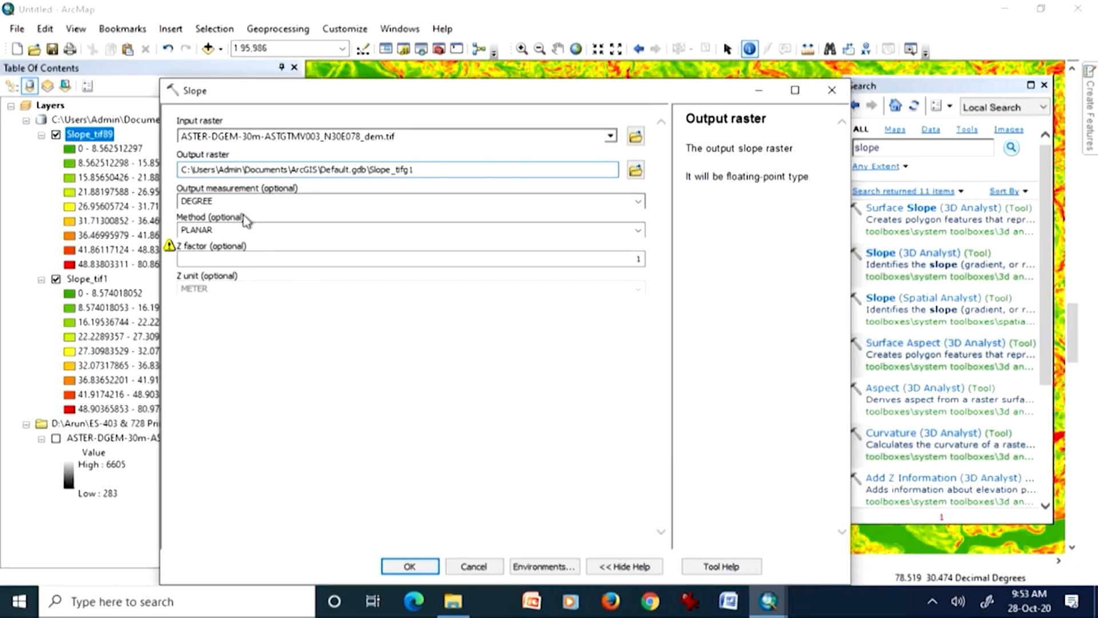
# - Run Slope for Slope_tifg1 with the GEODESIC method and METER as Z unit, and close the Search window
pyautogui.click(637, 230)
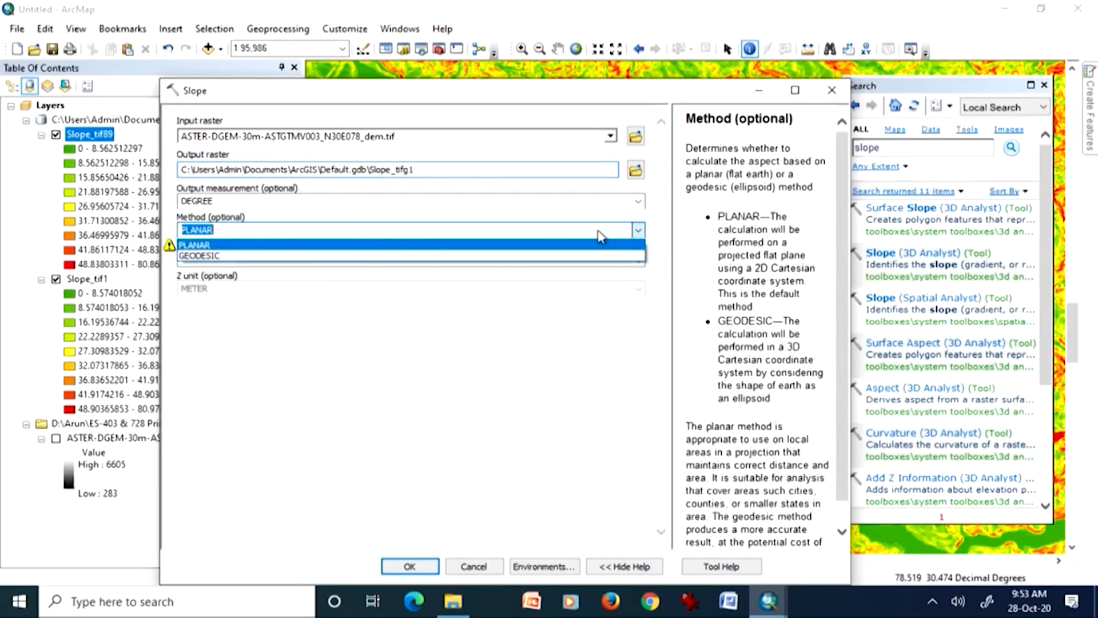
pyautogui.click(285, 256)
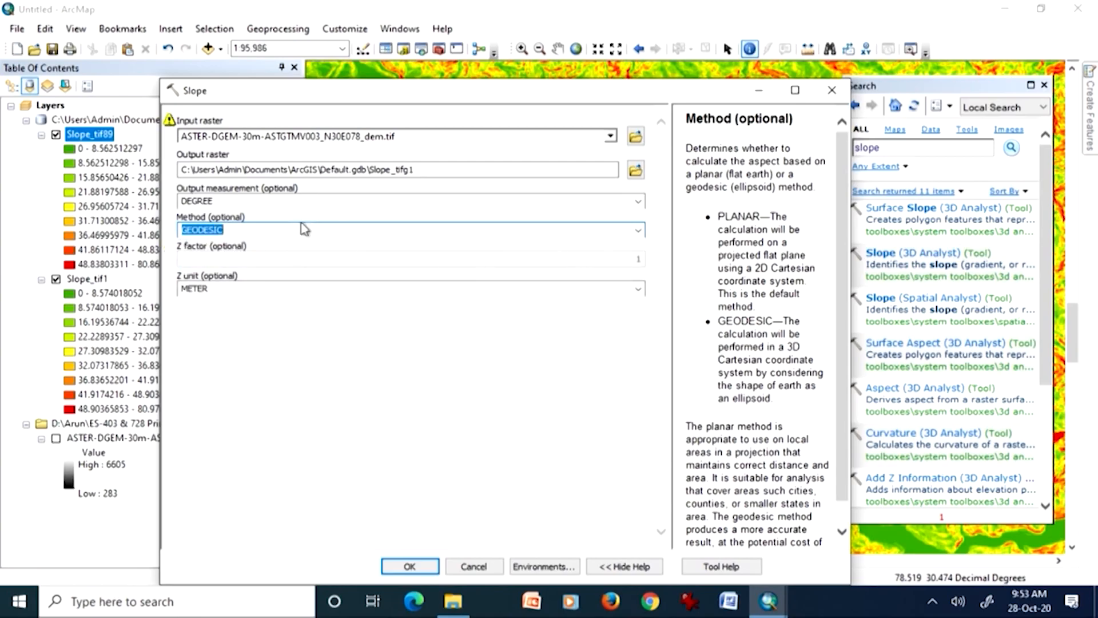
pyautogui.click(274, 228)
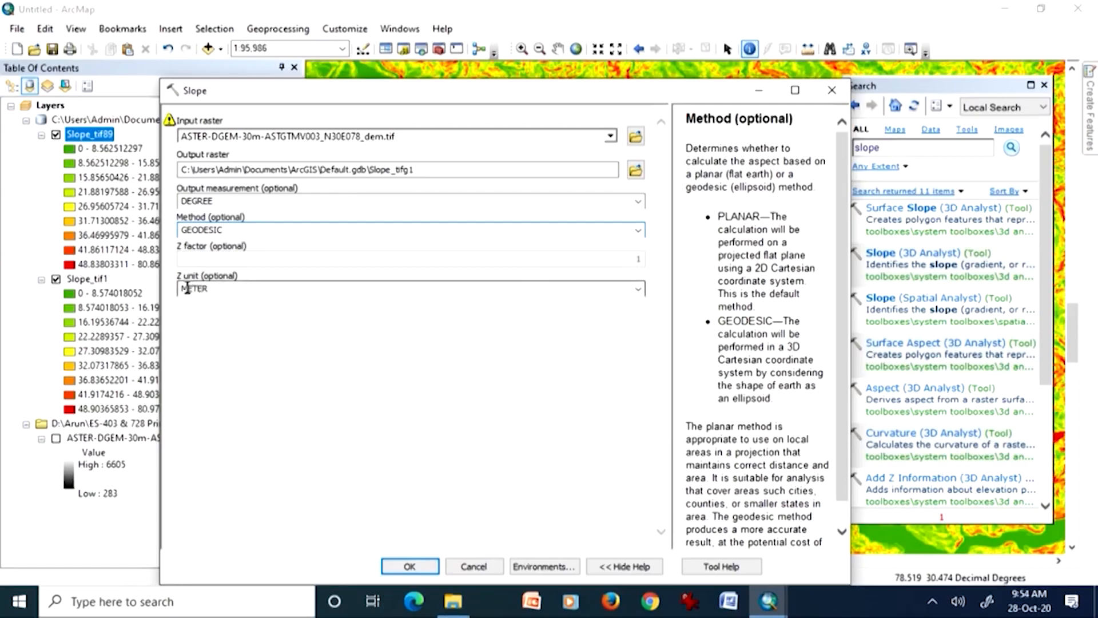
pyautogui.click(637, 290)
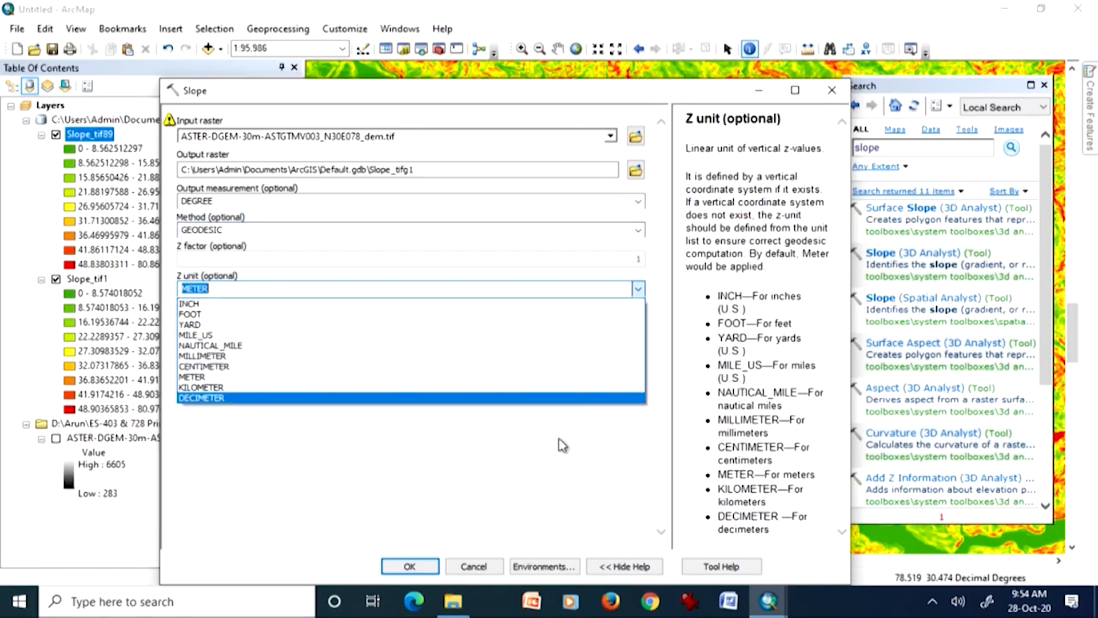
pyautogui.click(243, 377)
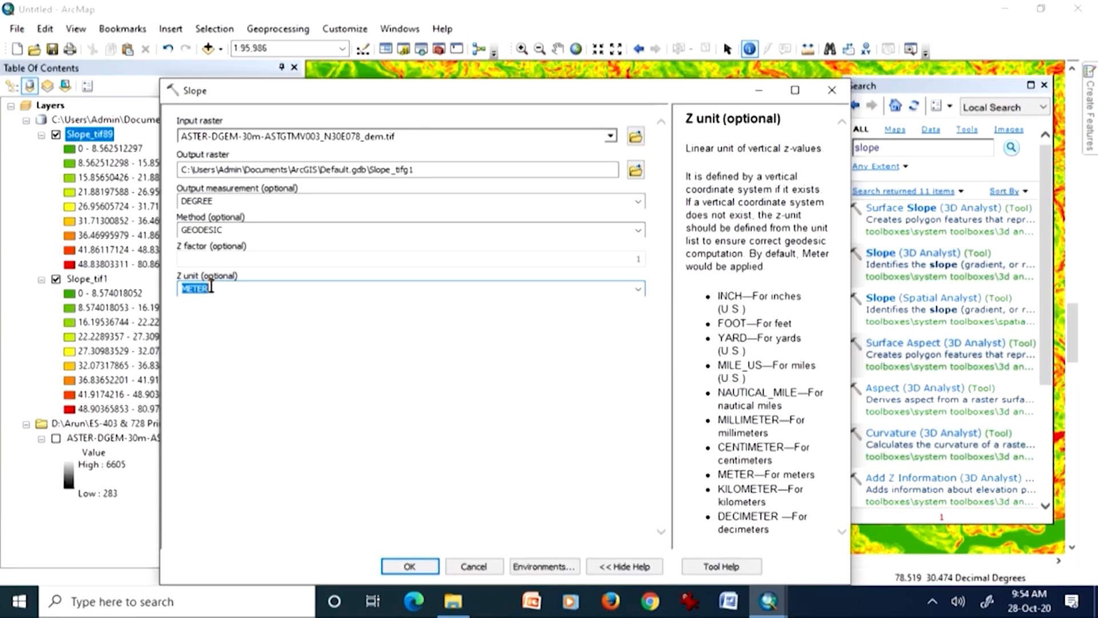
pyautogui.click(407, 567)
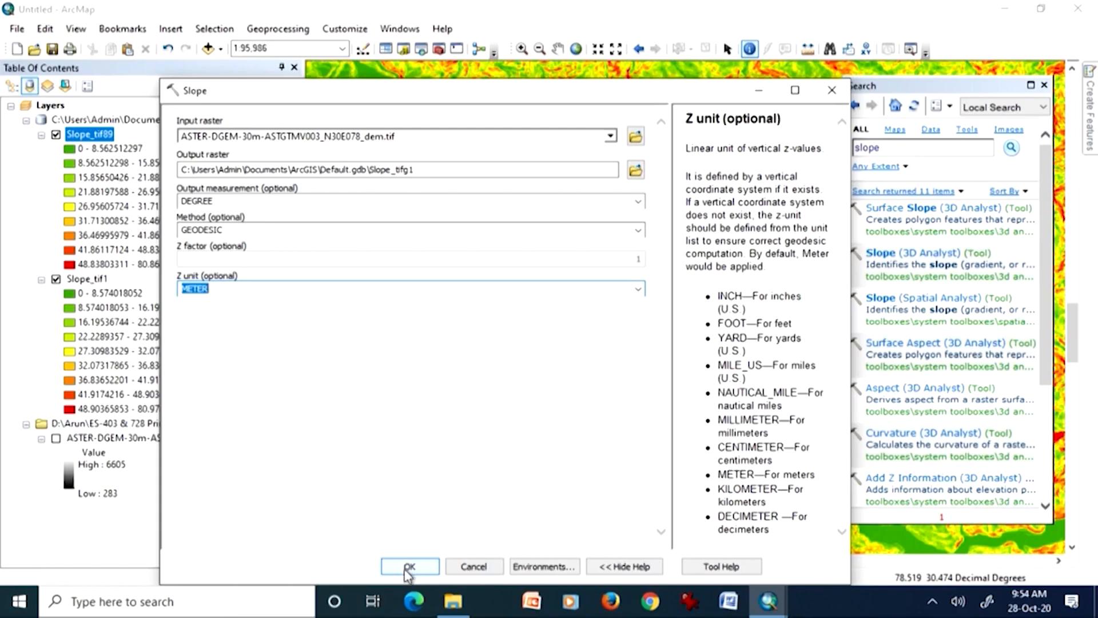
pyautogui.click(406, 567)
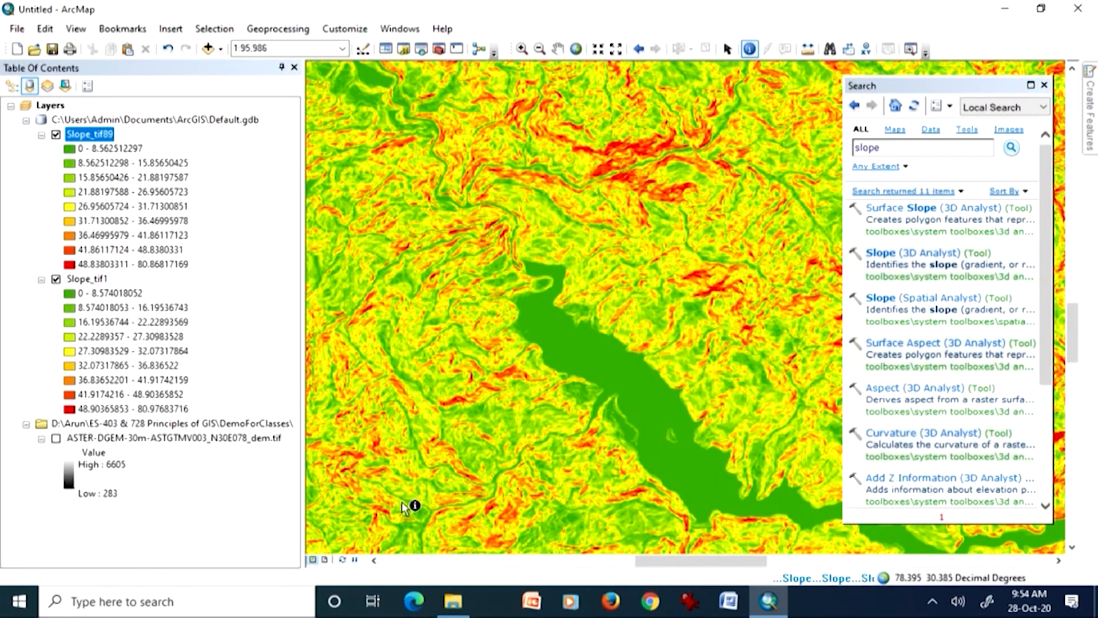
pyautogui.click(1044, 86)
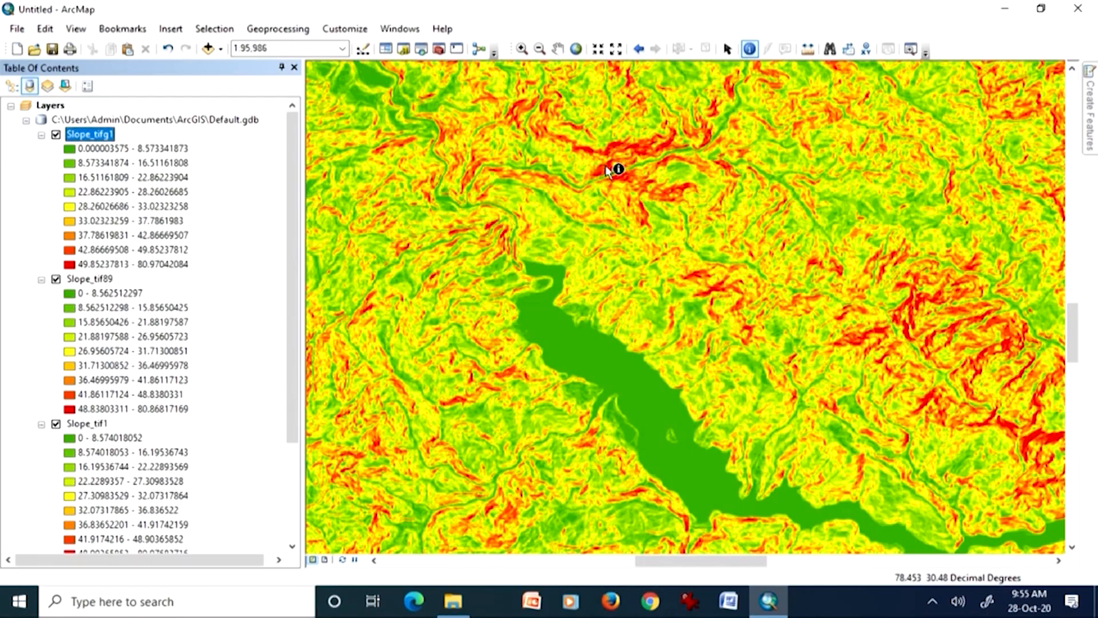
# - Compare the pixel values of Slope_tifg1, Slope_tif89 and Slope_tif1 on a steep slope, near the northwestern river and on the reservoir
pyautogui.moveTo(292, 375); pyautogui.dragTo(340, 269)
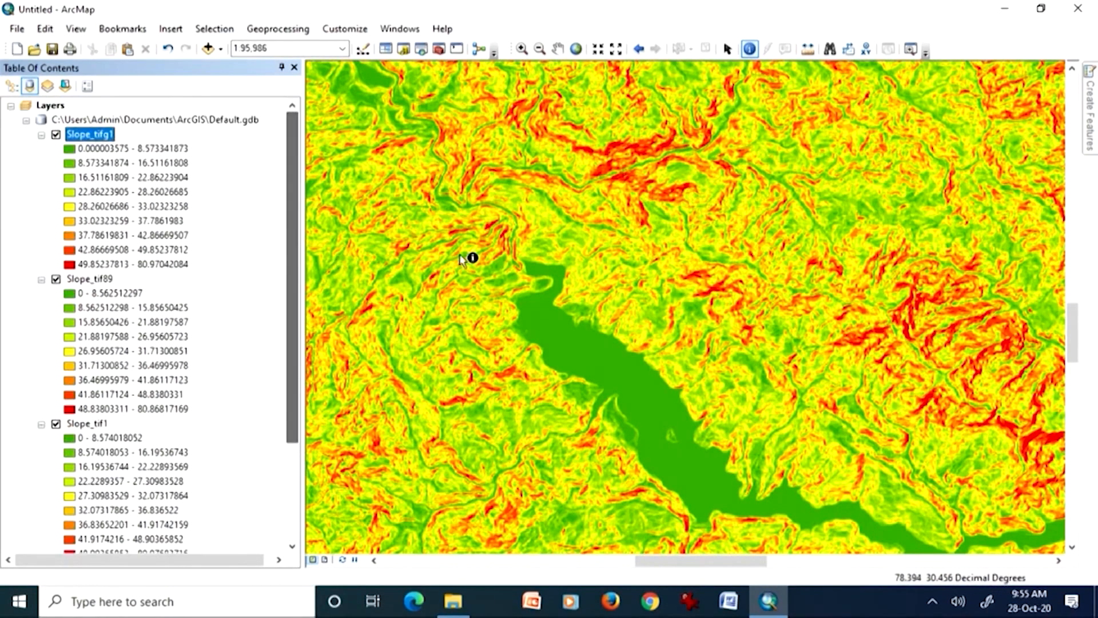
pyautogui.click(634, 149)
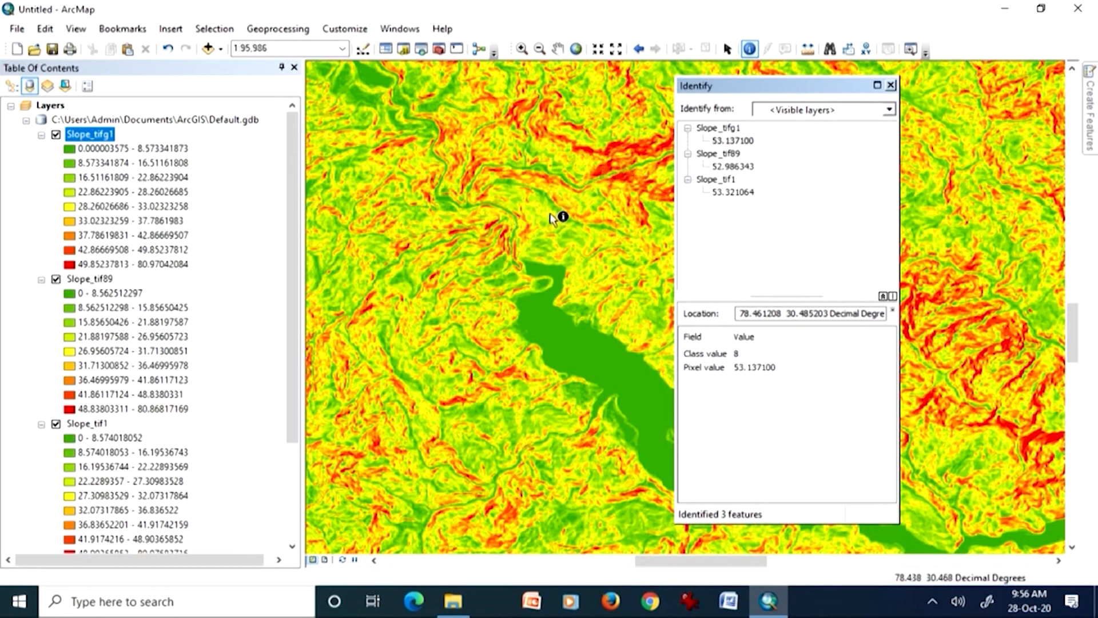
pyautogui.click(360, 95)
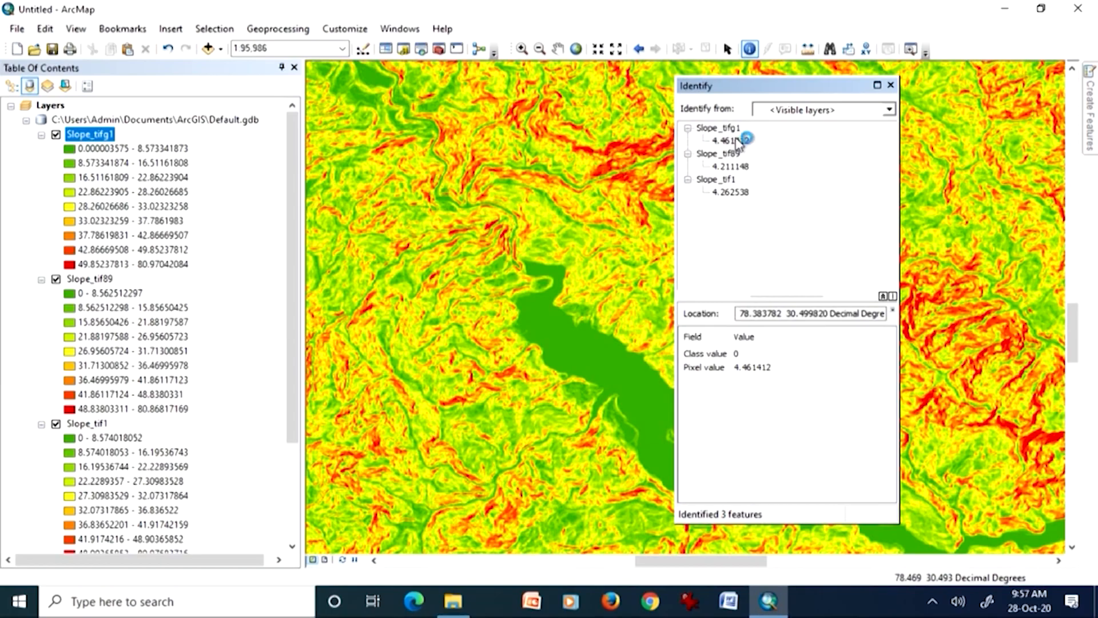
pyautogui.moveTo(758, 94); pyautogui.dragTo(834, 96)
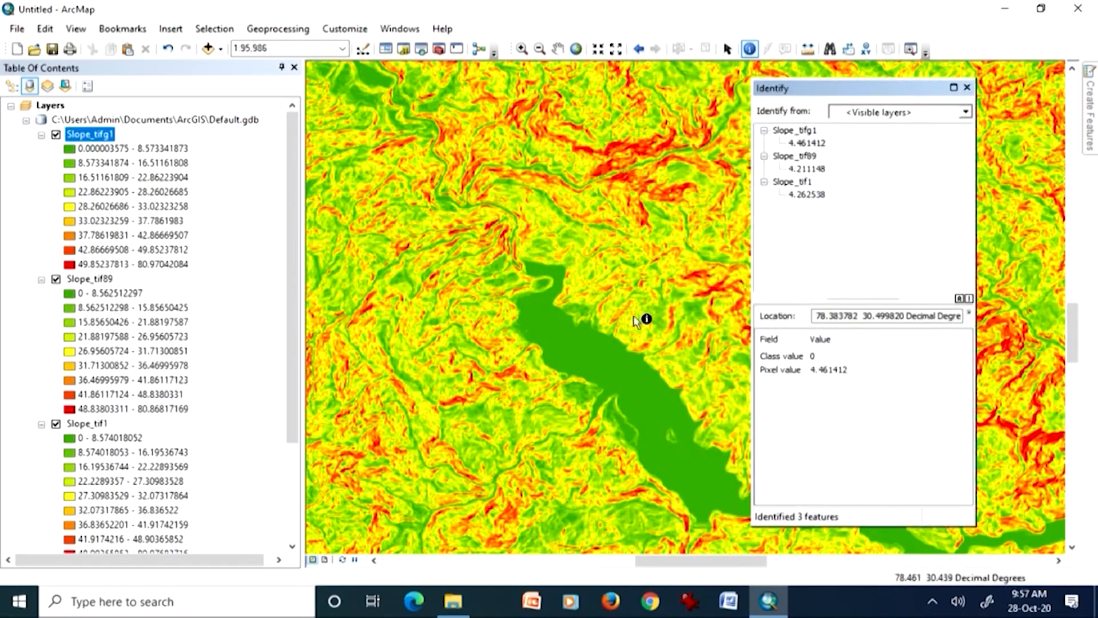
pyautogui.click(597, 364)
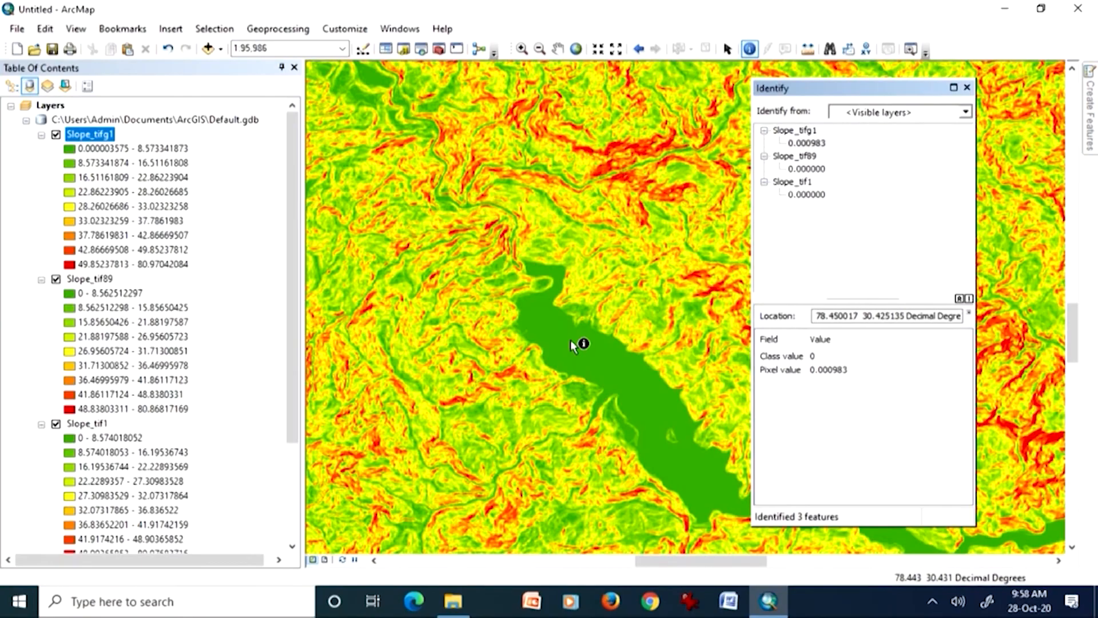
# - Compare the pixel values of the three slope rasters on the reservoir's southeastern arm, and close the Identify results
pyautogui.moveTo(829, 91); pyautogui.dragTo(557, 89)
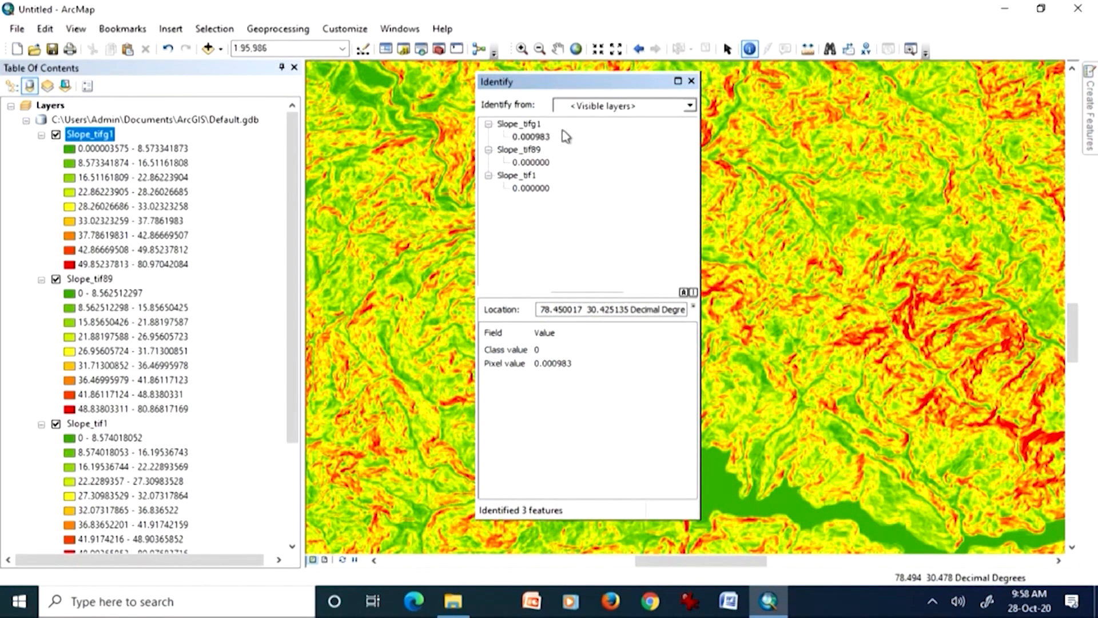
pyautogui.click(1055, 537)
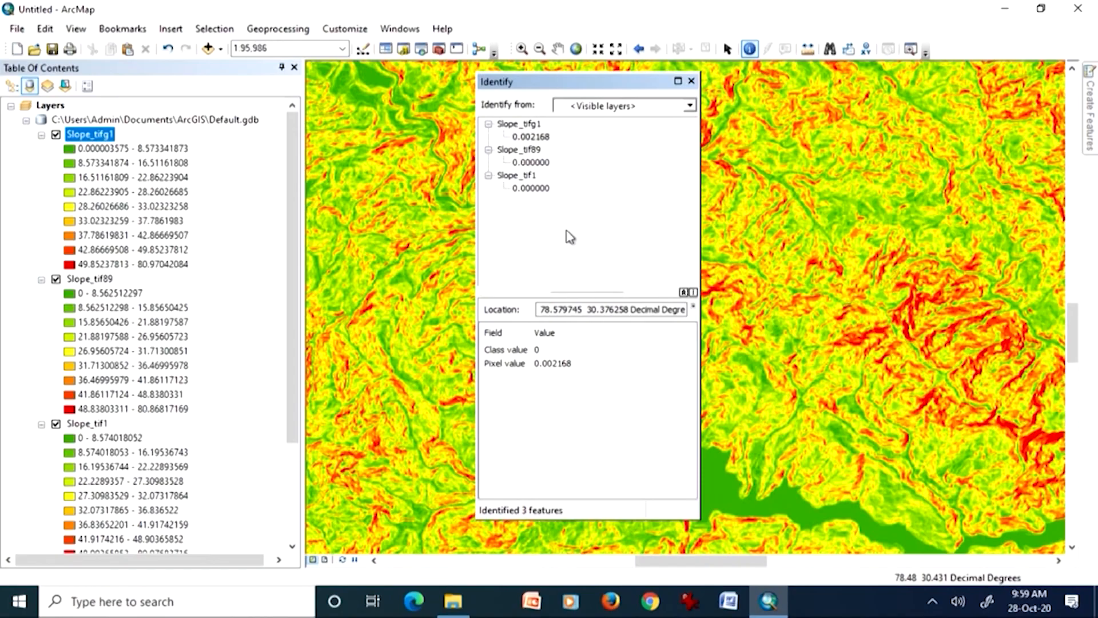
pyautogui.moveTo(299, 215); pyautogui.dragTo(320, 166)
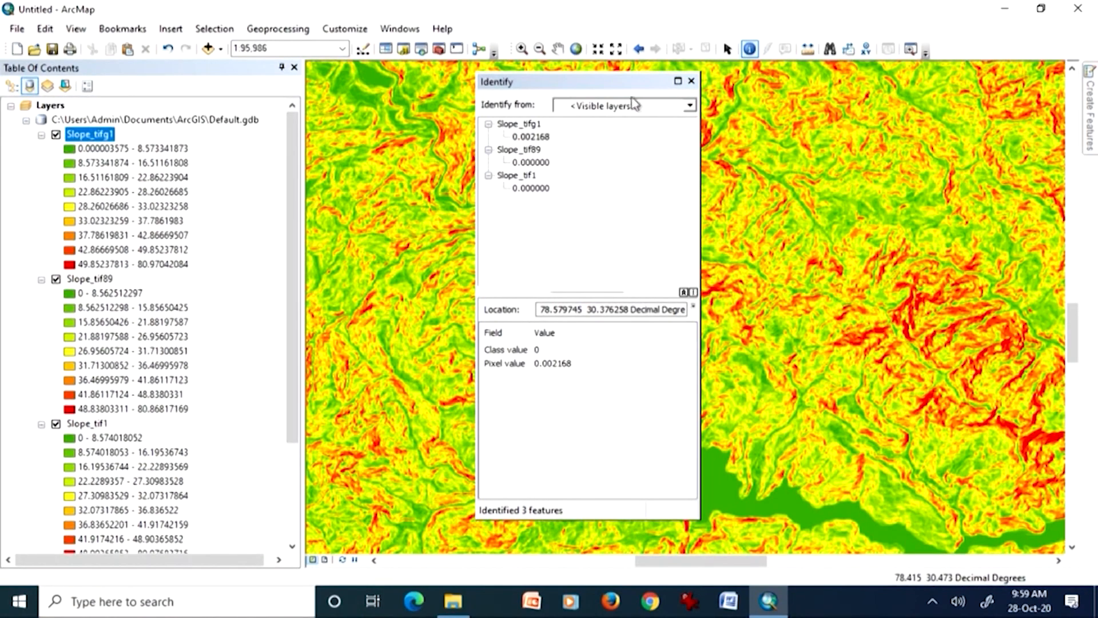
pyautogui.click(692, 81)
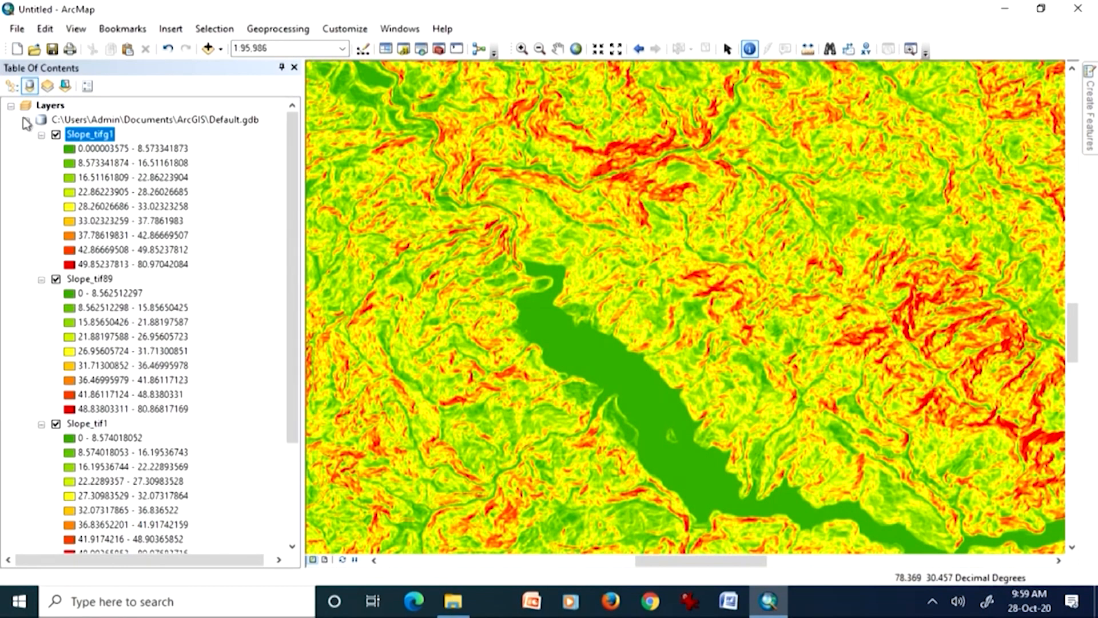
# - Hide Slope_tifg1, Slope_tif89 and Slope_tif1, display the ASTER-DGEM-30m DEM at full extent, and select its layer
pyautogui.click(56, 135)
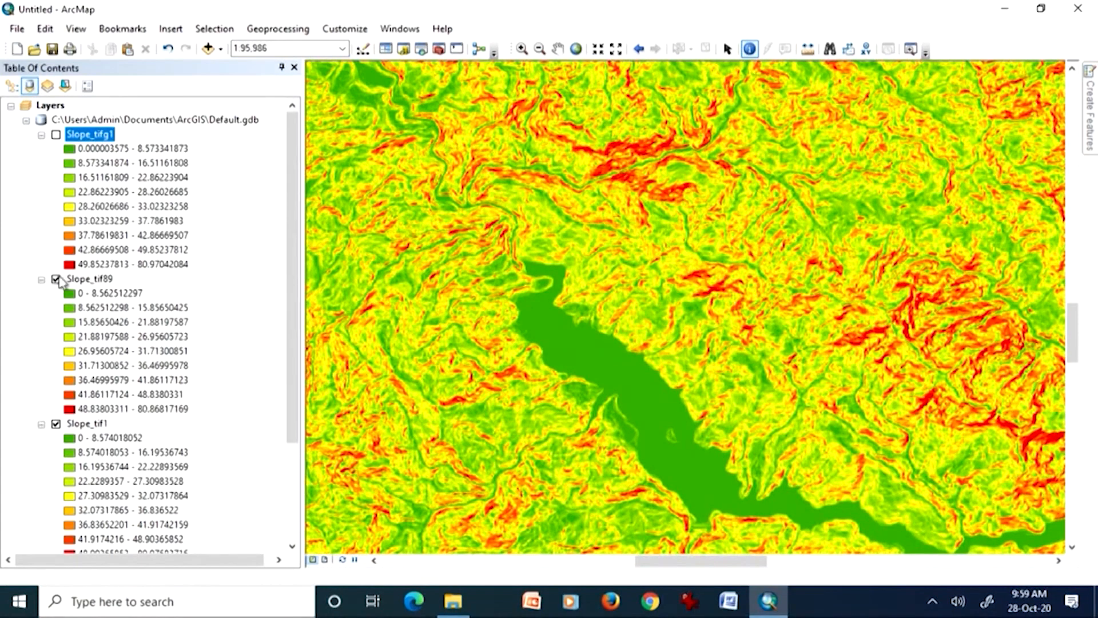
pyautogui.click(56, 279)
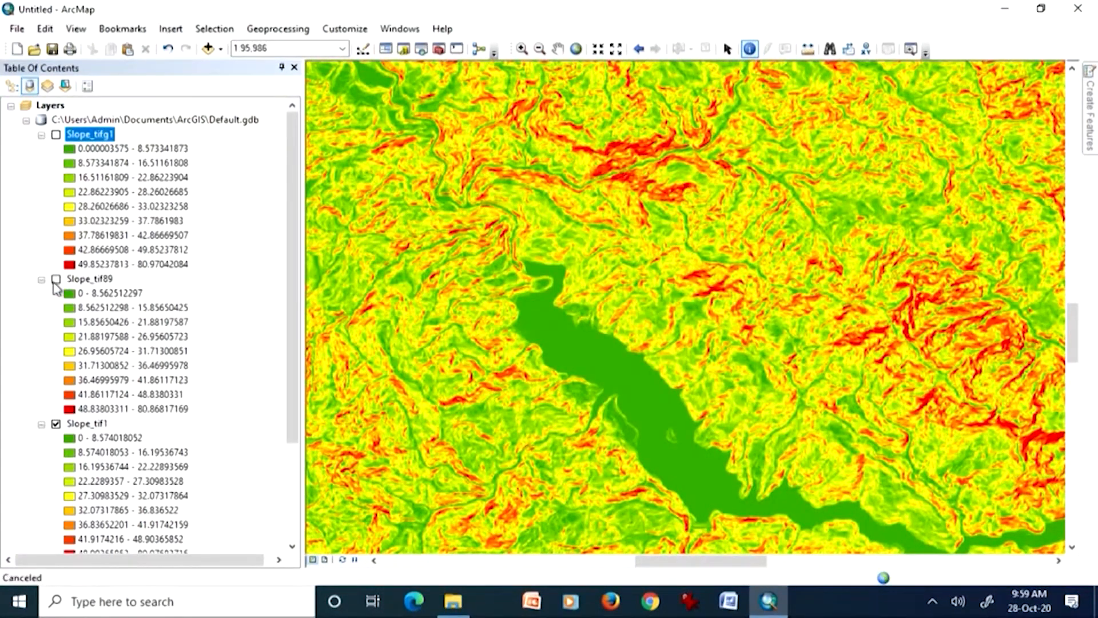
pyautogui.click(56, 424)
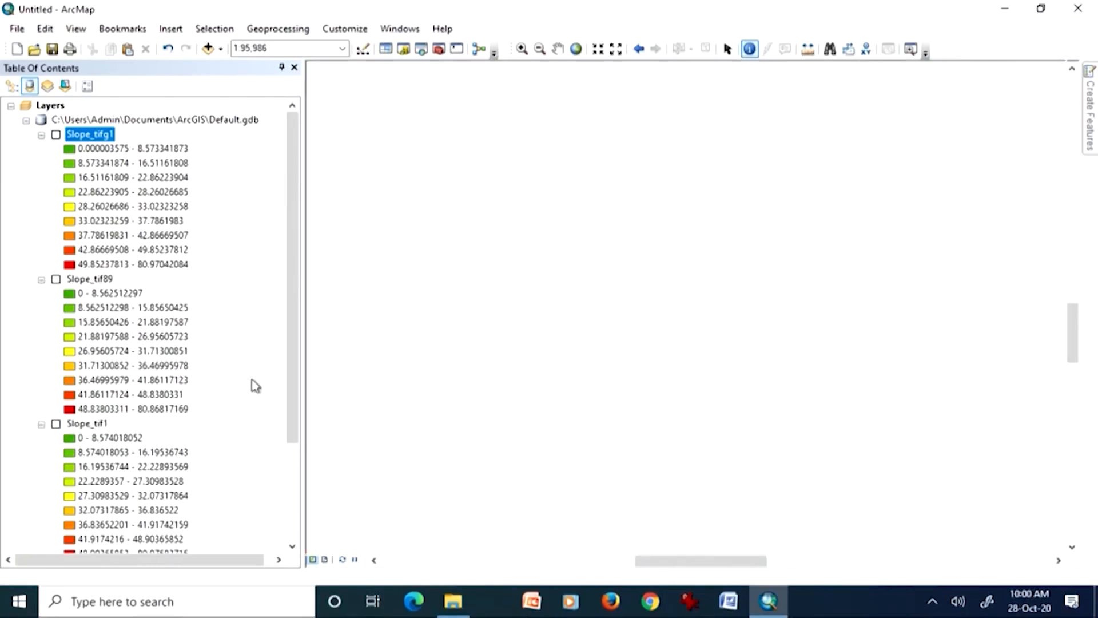
pyautogui.scroll(-3, 255, 401)
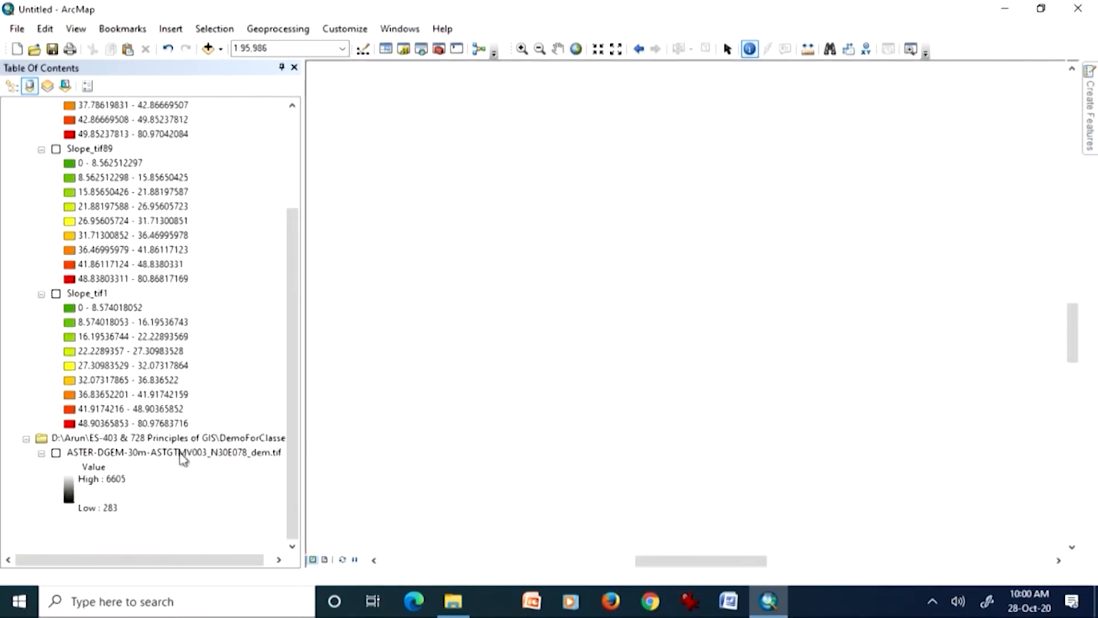
pyautogui.click(56, 452)
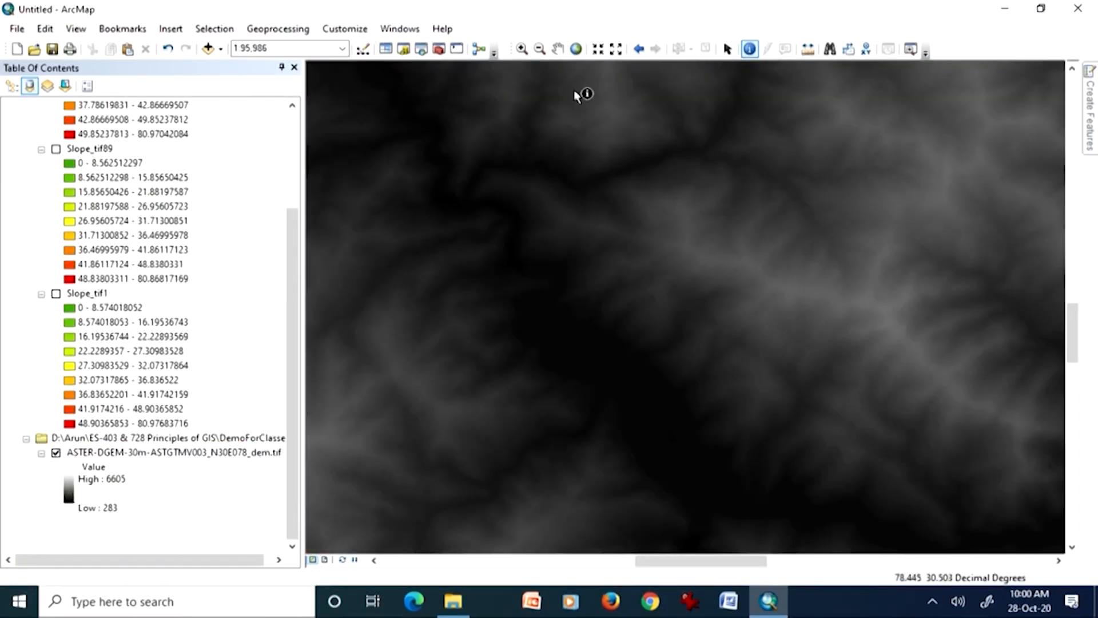
pyautogui.click(576, 49)
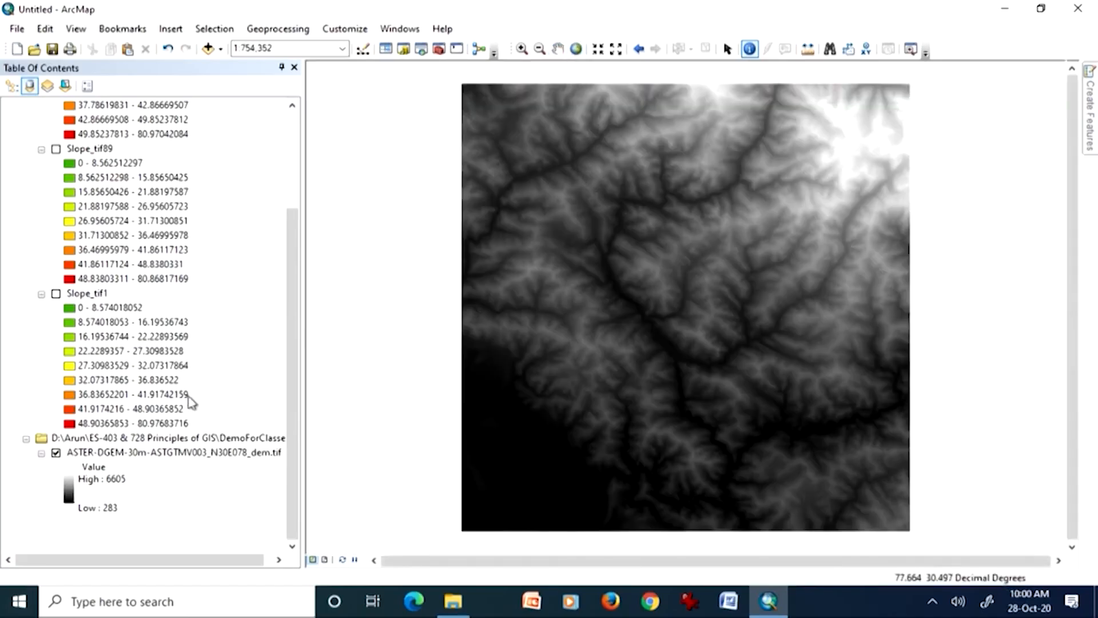
pyautogui.click(186, 456)
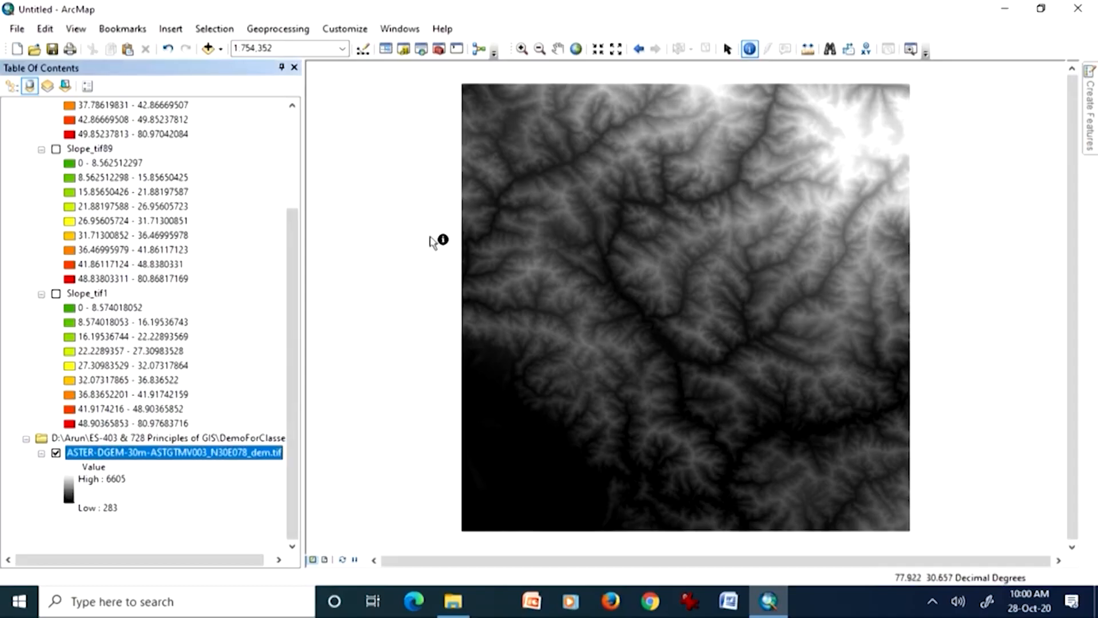
# - Search for the "aspect" tools and open Aspect (Spatial Analyst)
pyautogui.click(402, 32)
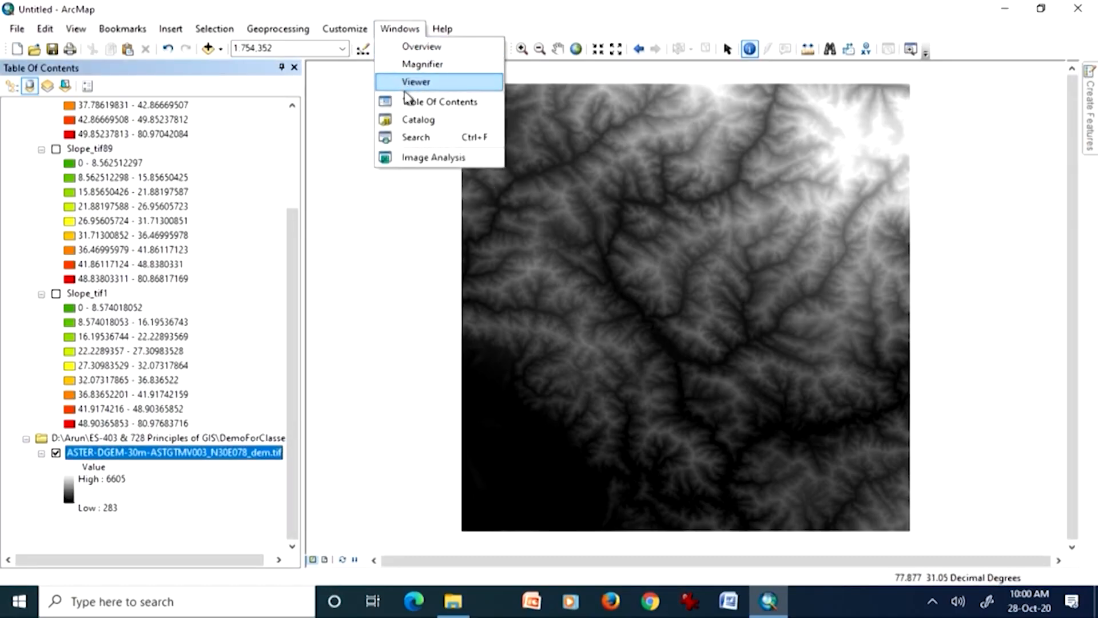
pyautogui.click(416, 137)
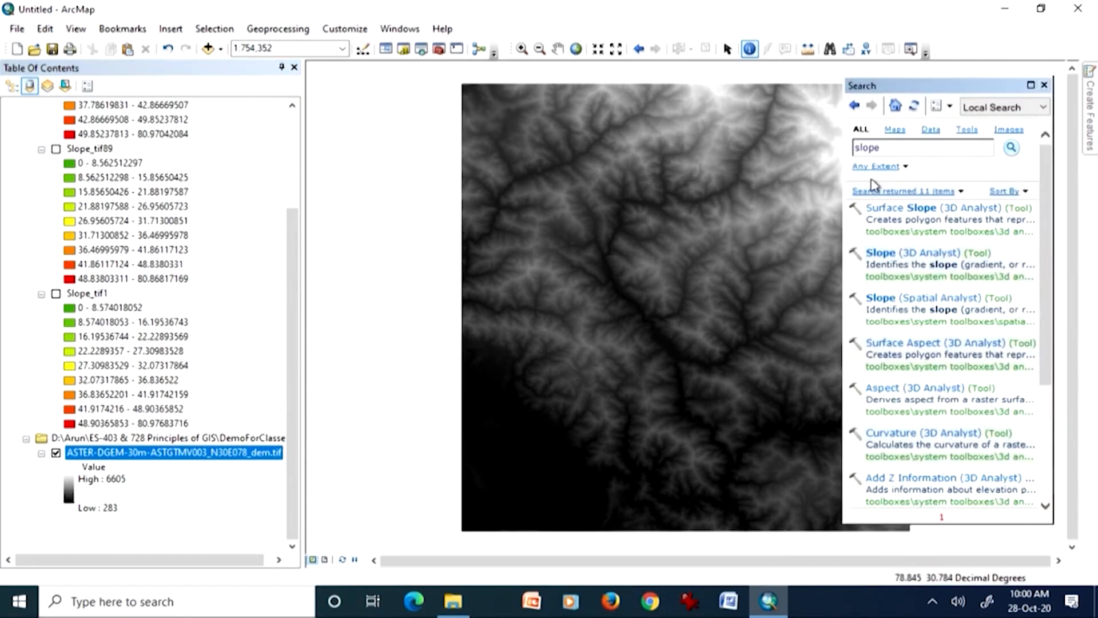
pyautogui.moveTo(886, 148); pyautogui.dragTo(851, 145)
pyautogui.write('aspect')
pyautogui.press('Return')
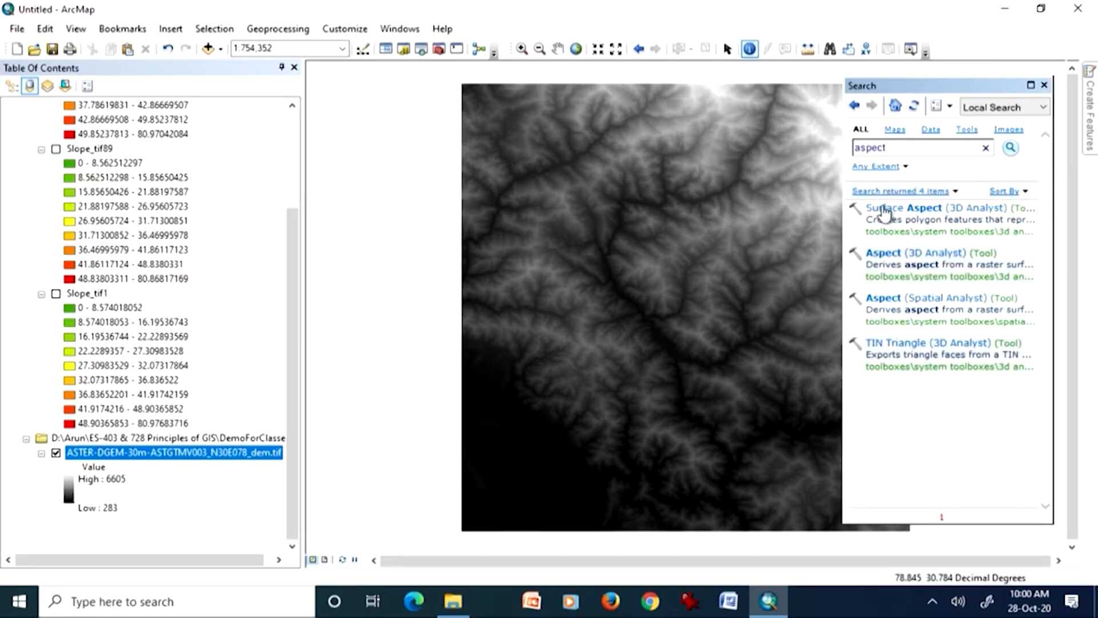
pyautogui.click(893, 298)
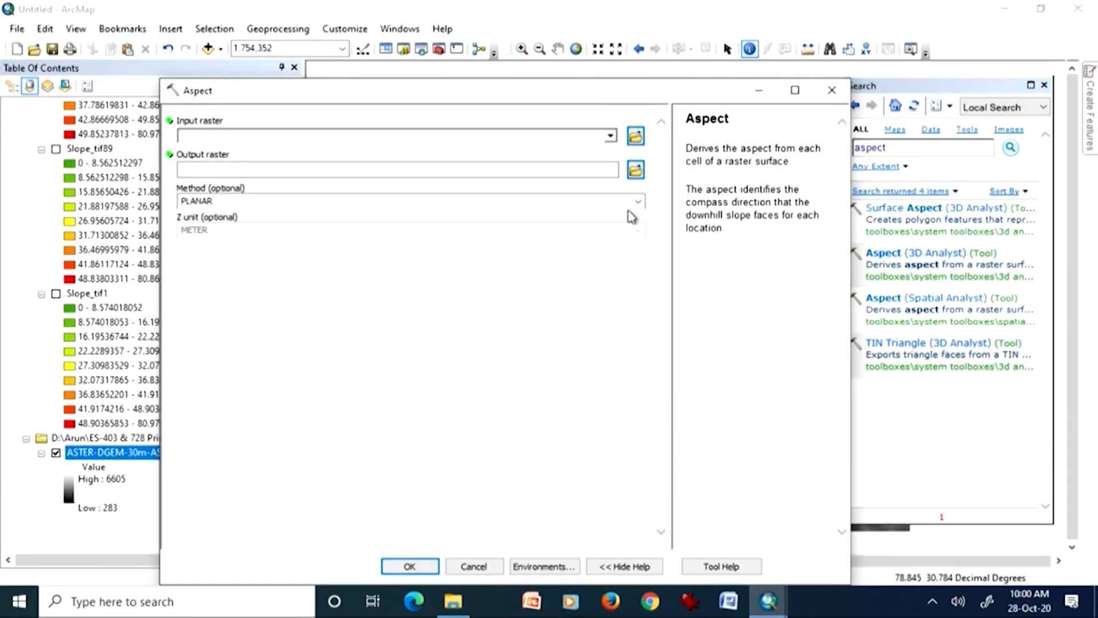
# - Run Aspect on the ASTER-DGEM-30m DEM with the PLANAR method, naming the output raster Aspect_tif_P
pyautogui.click(611, 136)
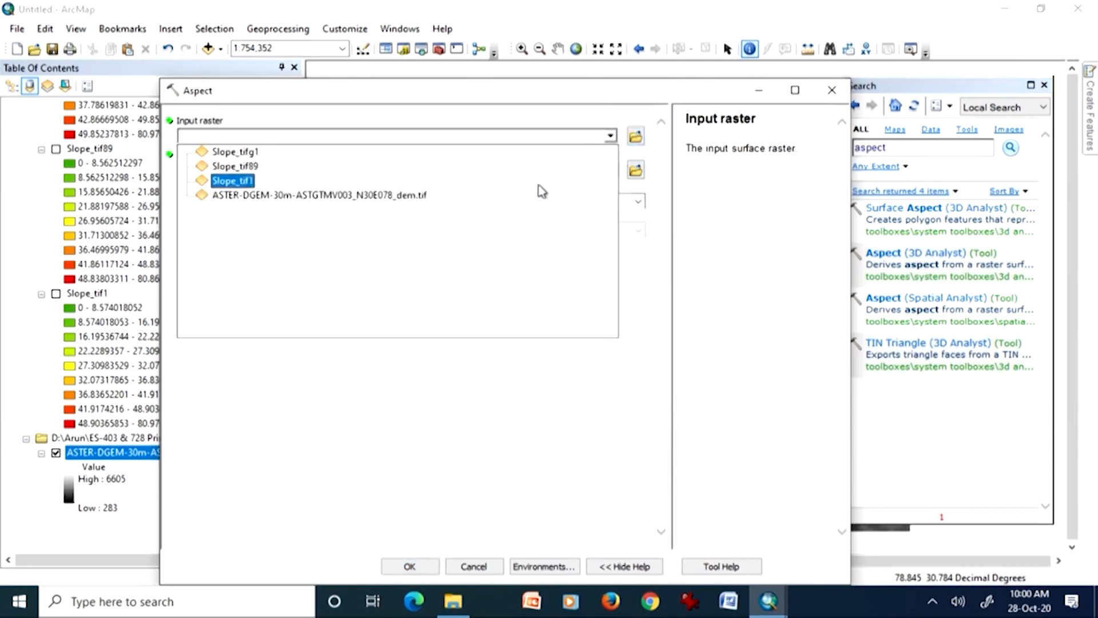
pyautogui.click(418, 201)
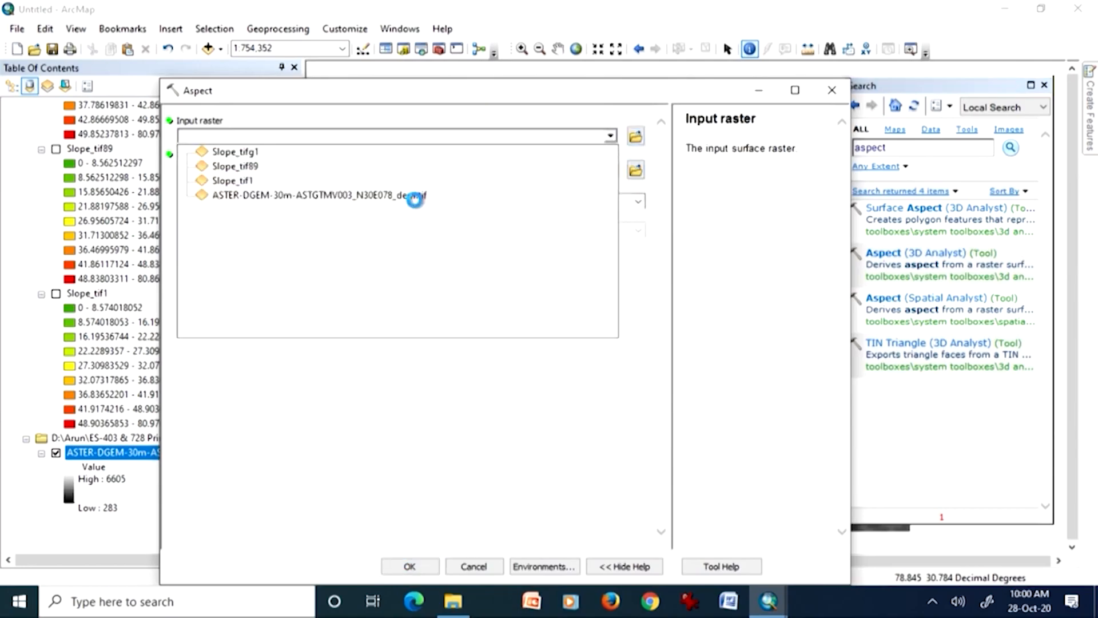
pyautogui.click(416, 170)
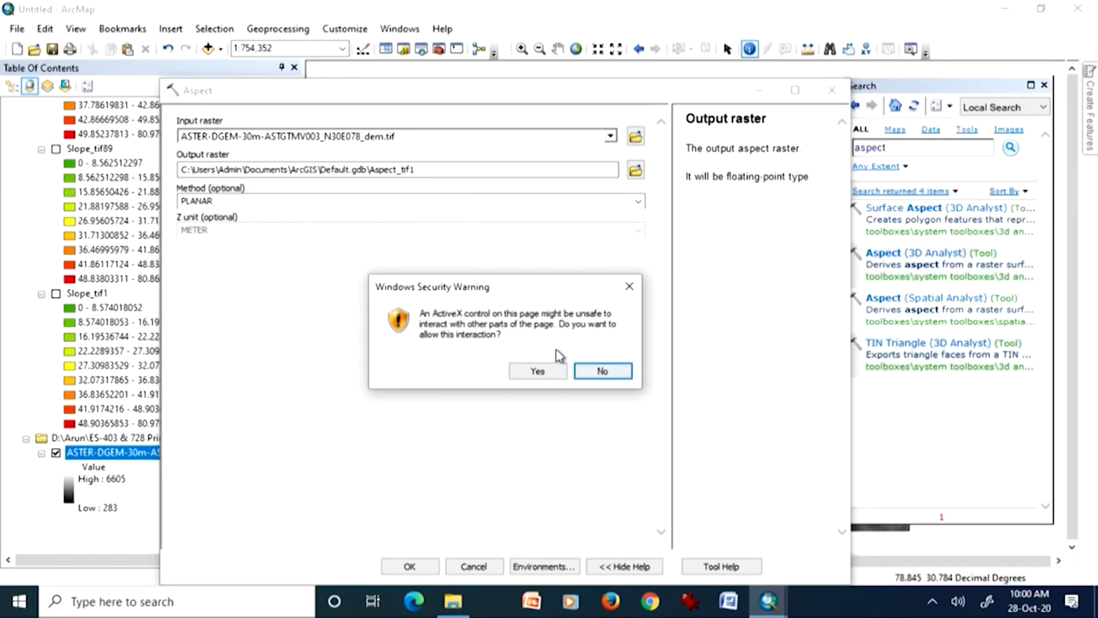
pyautogui.click(600, 372)
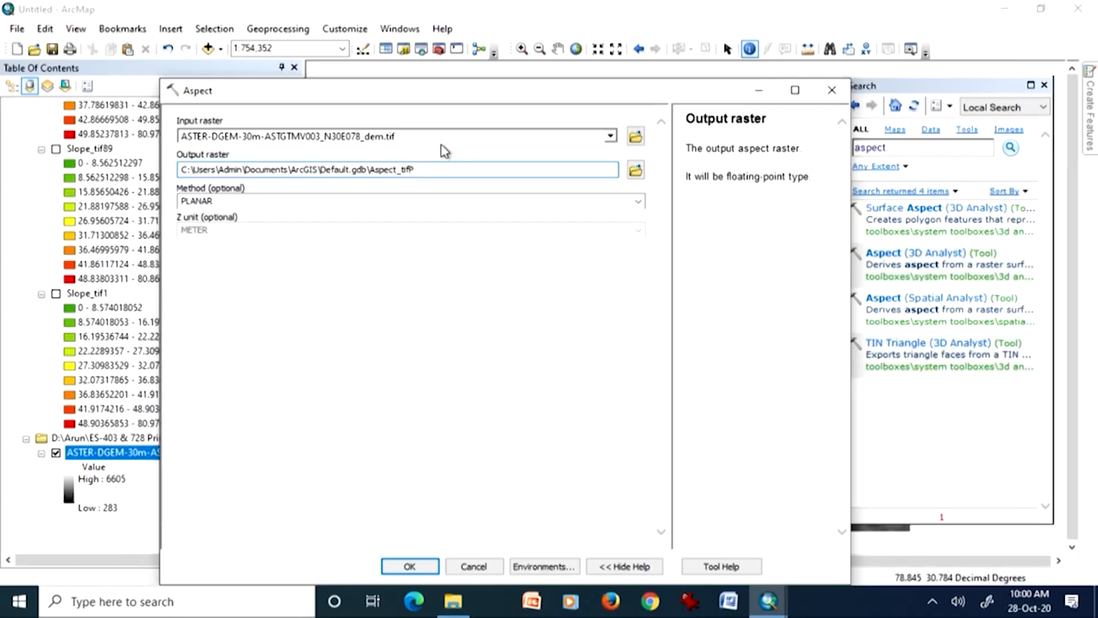
pyautogui.write('P')
pyautogui.click(417, 567)
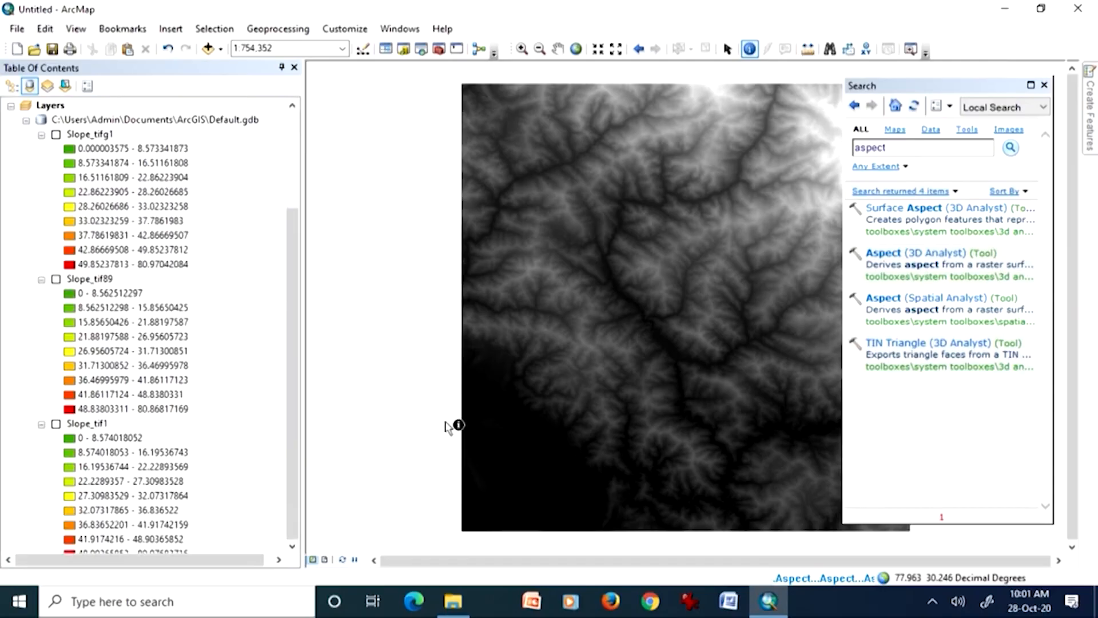
pyautogui.moveTo(291, 212); pyautogui.dragTo(289, 116)
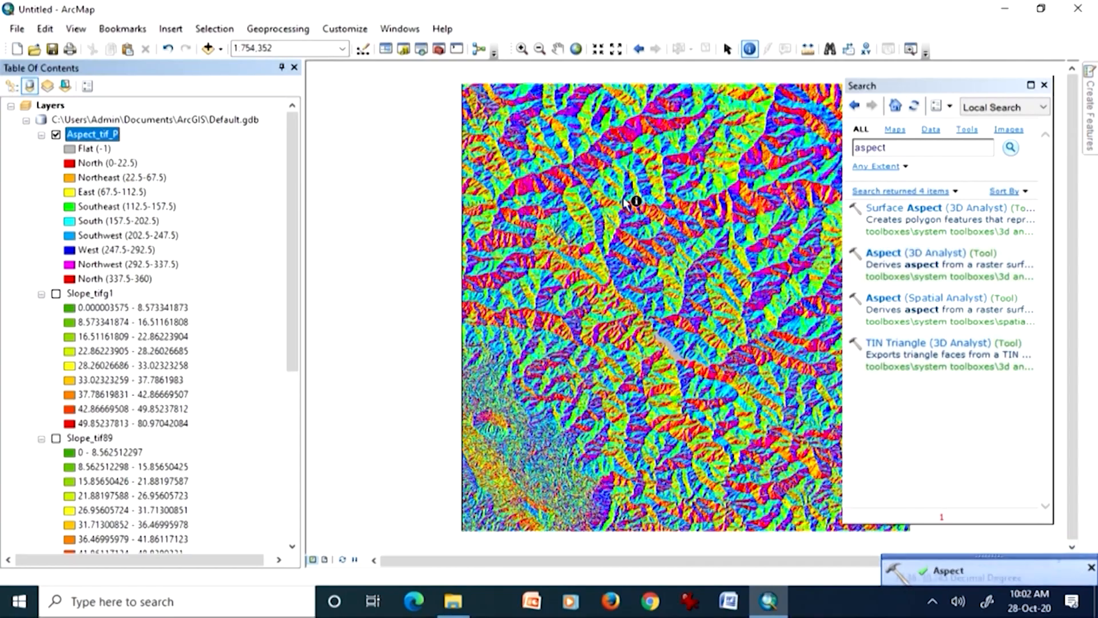
# - Reopen the Aspect (Spatial Analyst) tool with the ASTER-DGEM-30m DEM as input, and name the output raster Aspect_tif_G
pyautogui.click(891, 296)
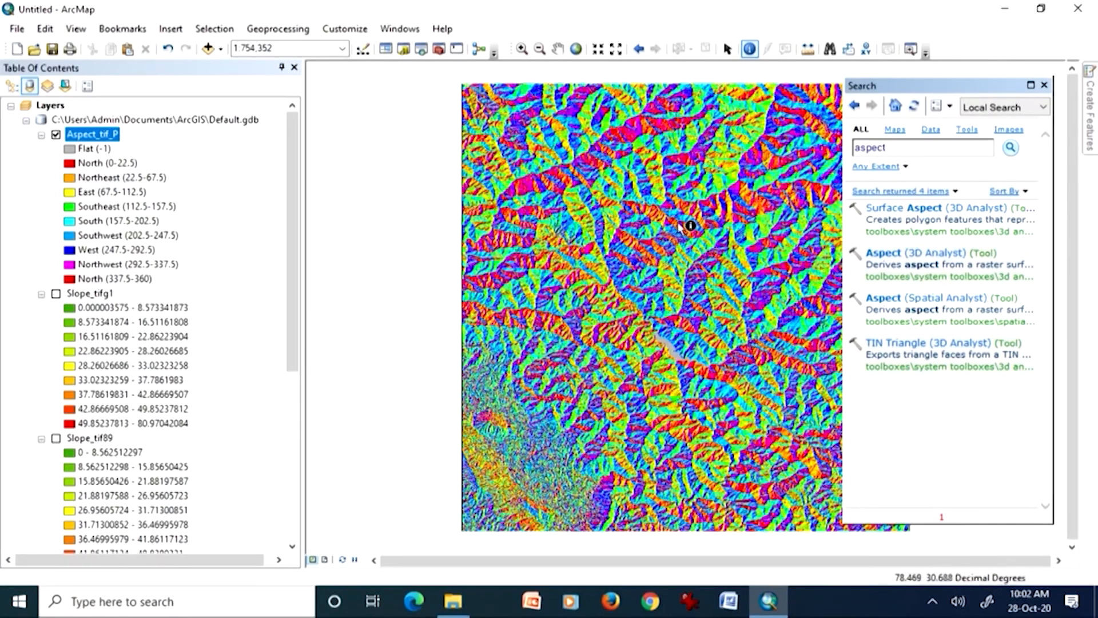
pyautogui.click(901, 302)
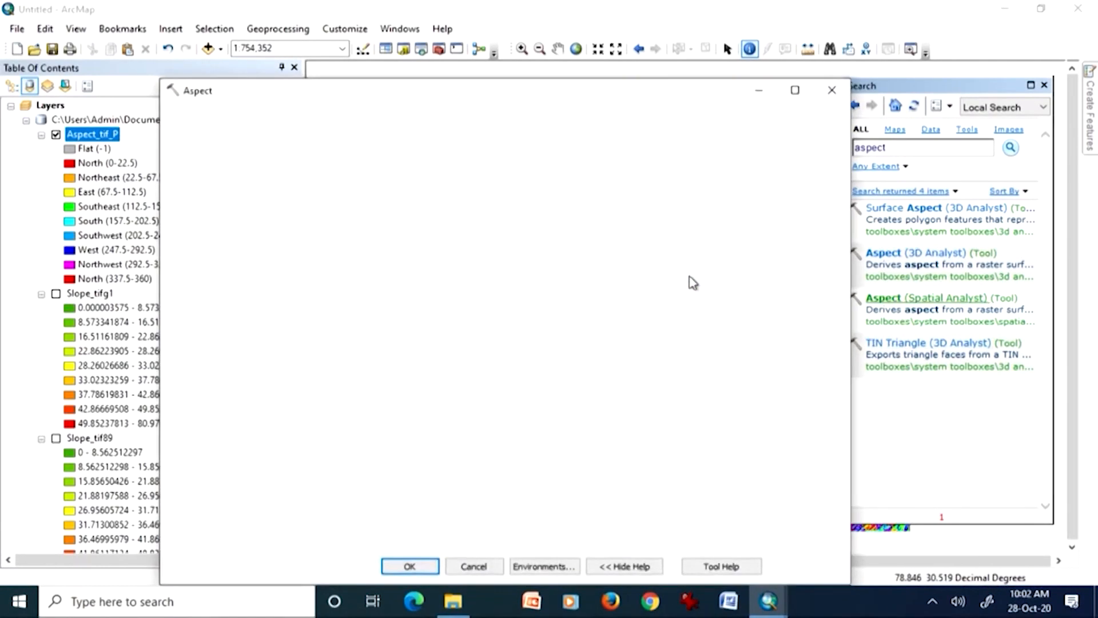
pyautogui.click(611, 135)
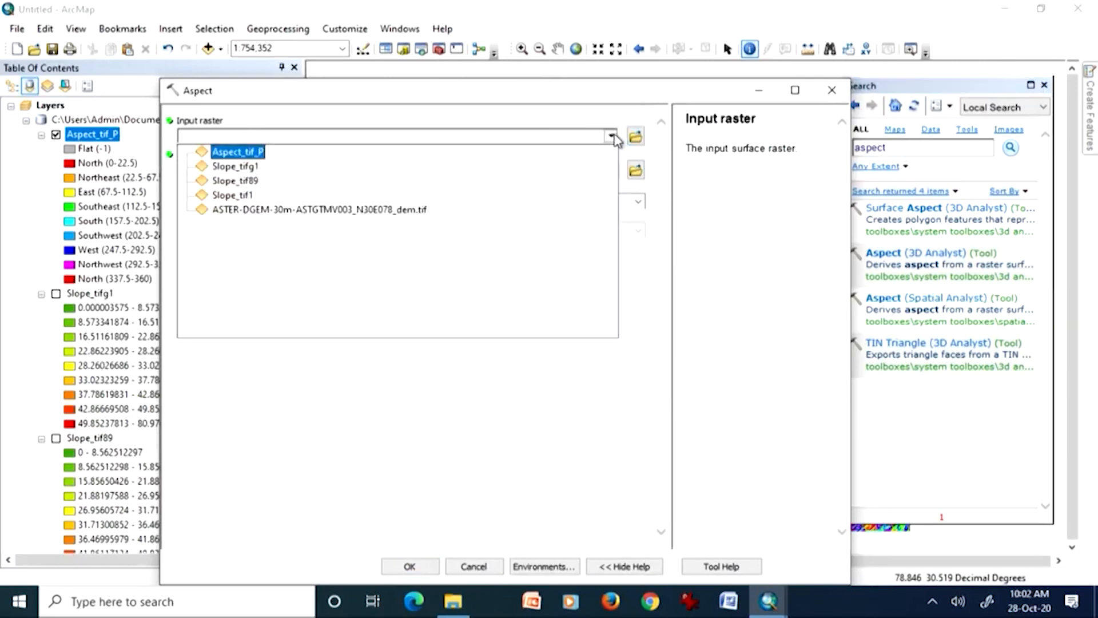
pyautogui.click(347, 211)
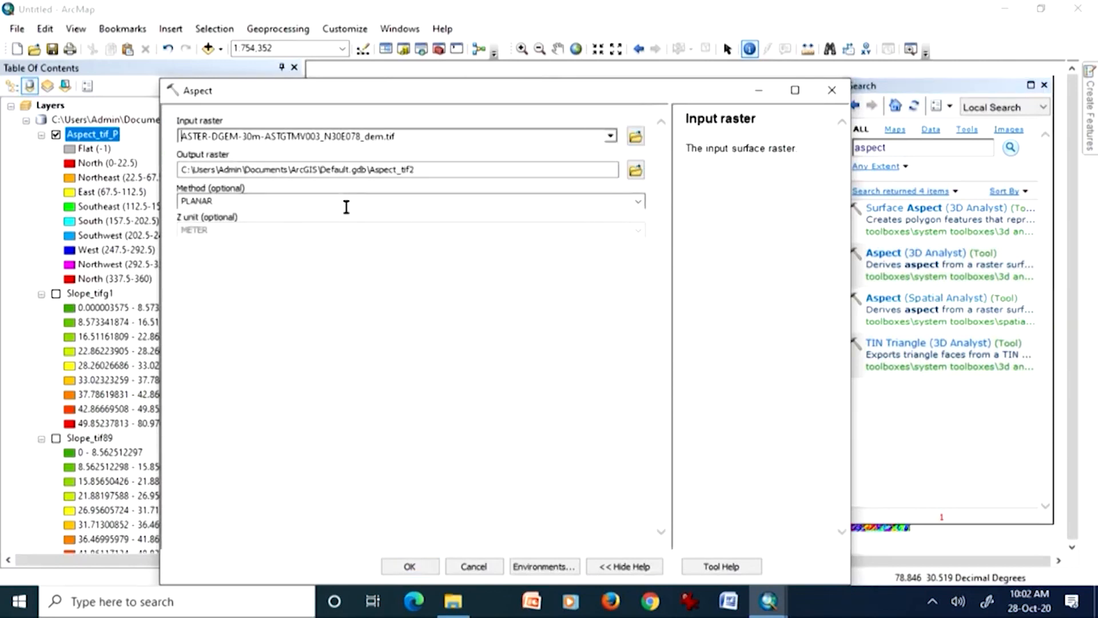
pyautogui.click(422, 172)
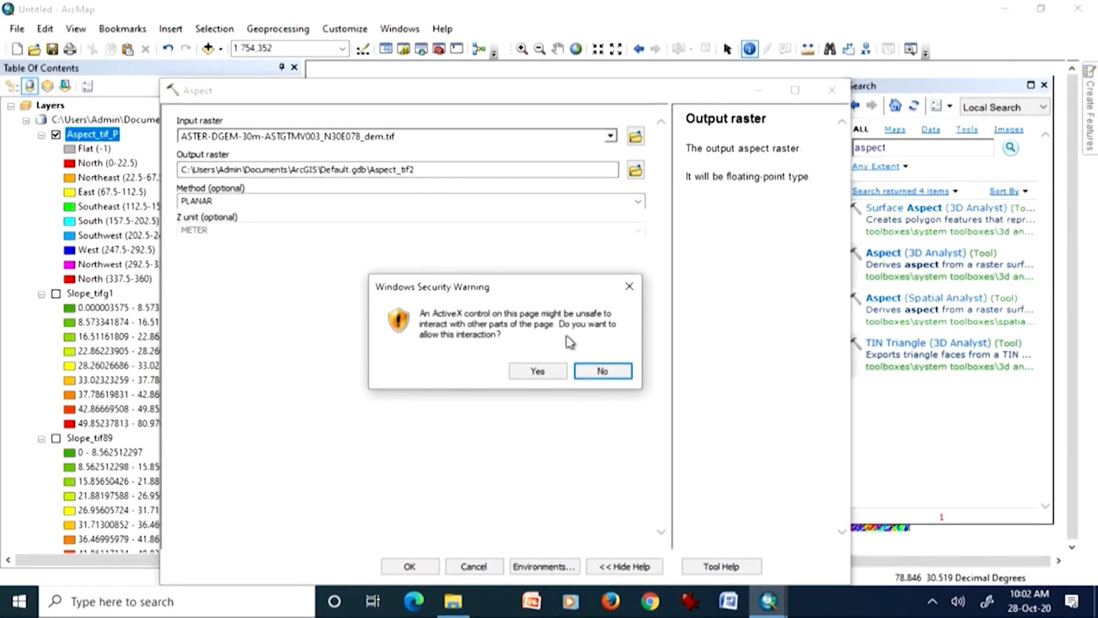
pyautogui.click(602, 371)
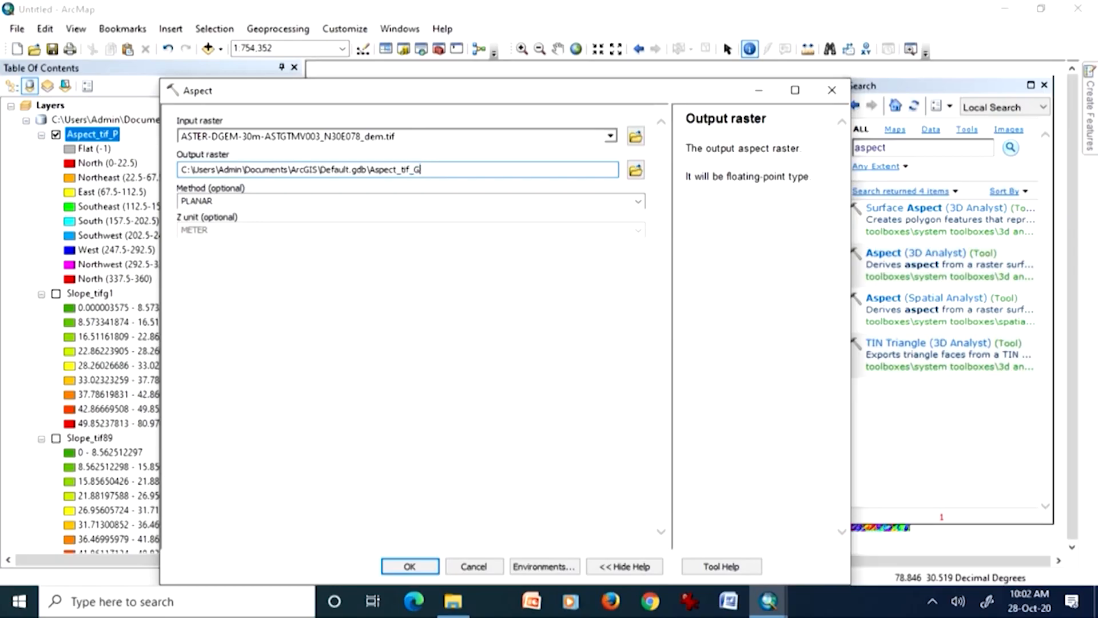
# - Set the GEODESIC method with METER as Z unit, check the input raster's warning, and run Aspect for Aspect_tif_G
pyautogui.click(638, 202)
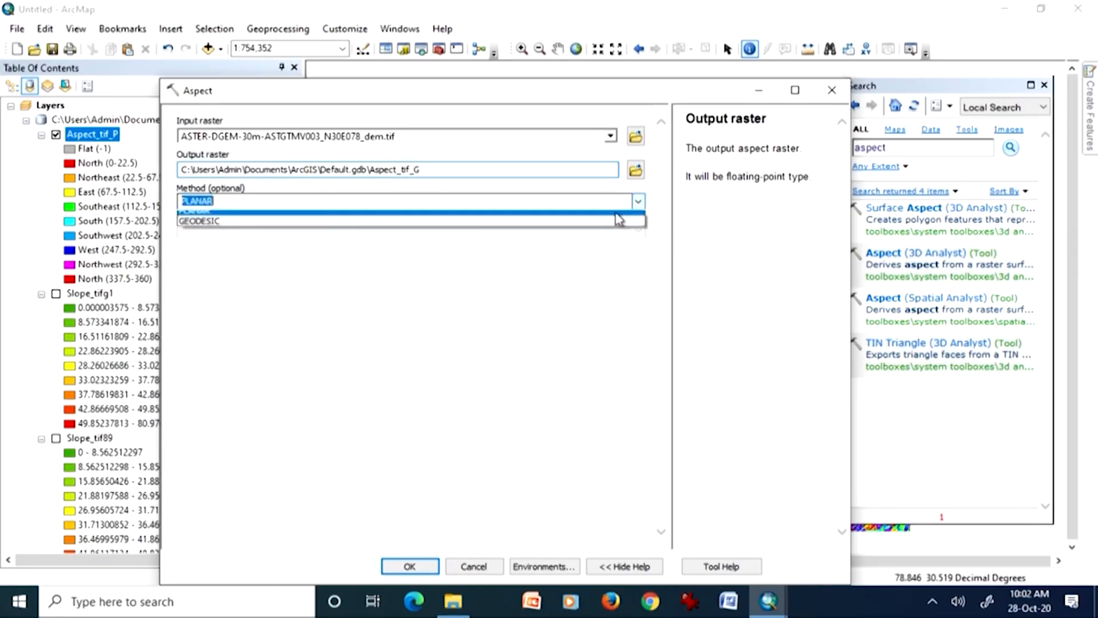
pyautogui.click(252, 223)
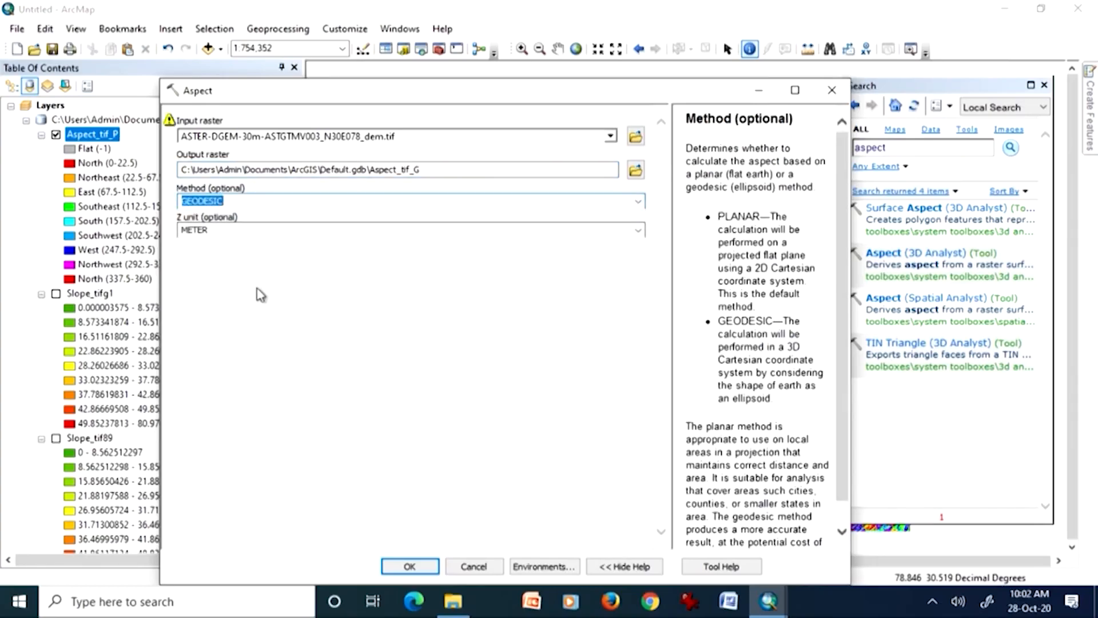
pyautogui.click(398, 135)
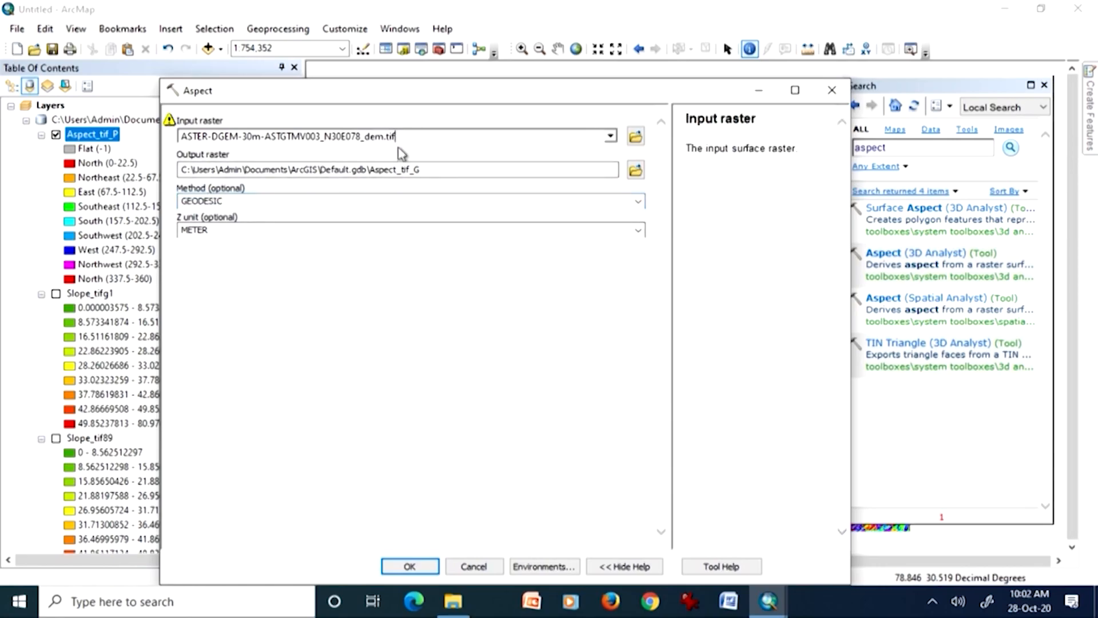
pyautogui.click(171, 121)
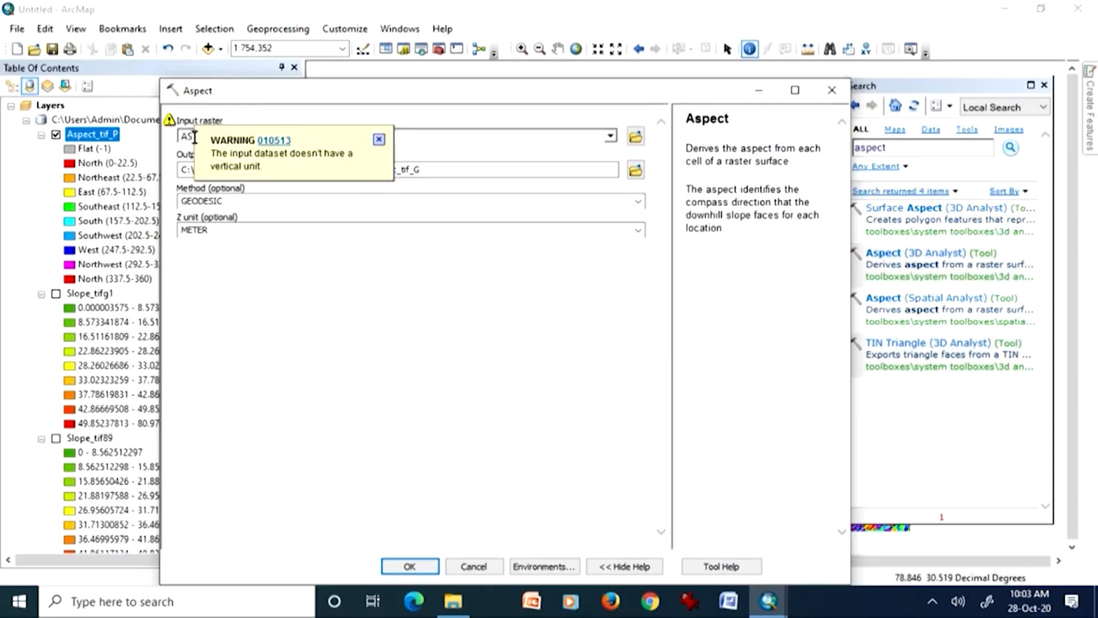
pyautogui.click(259, 228)
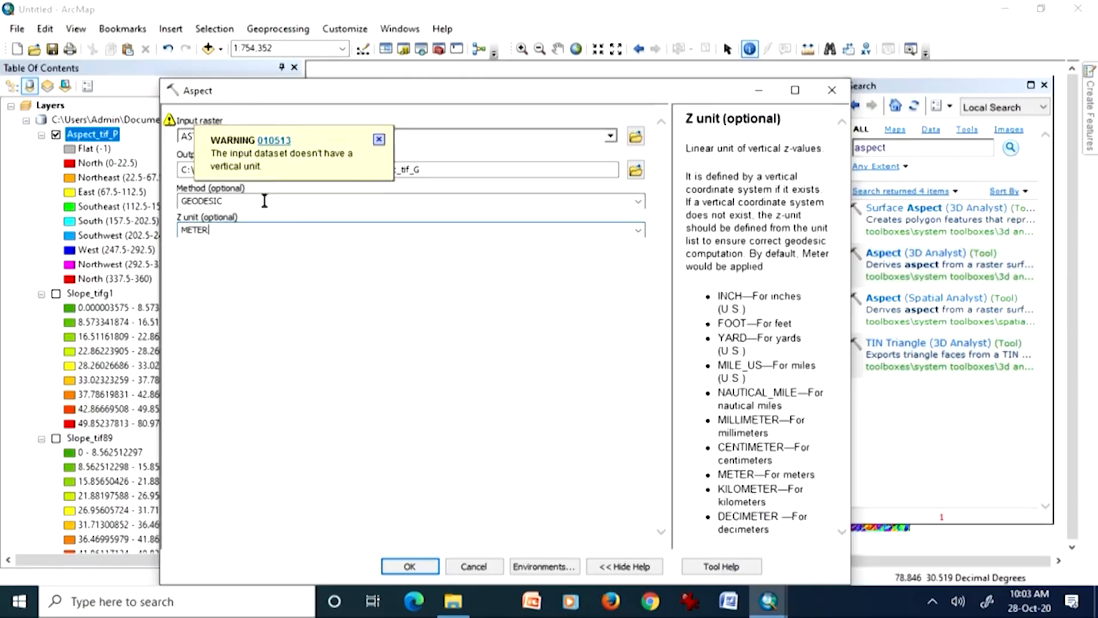
pyautogui.click(265, 200)
pyautogui.click(292, 249)
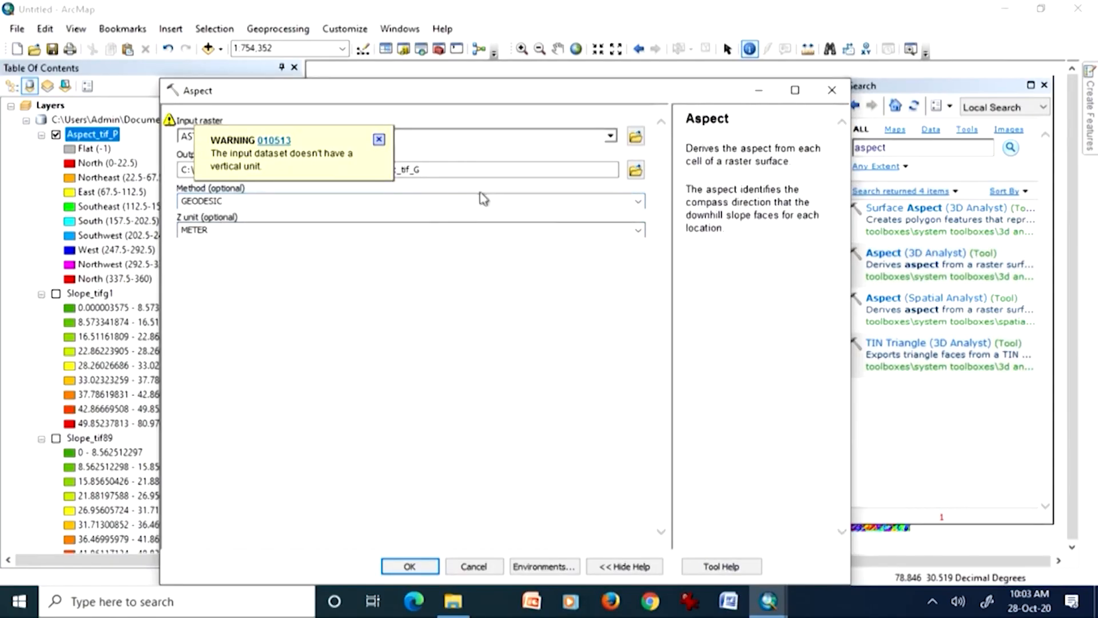
pyautogui.click(379, 147)
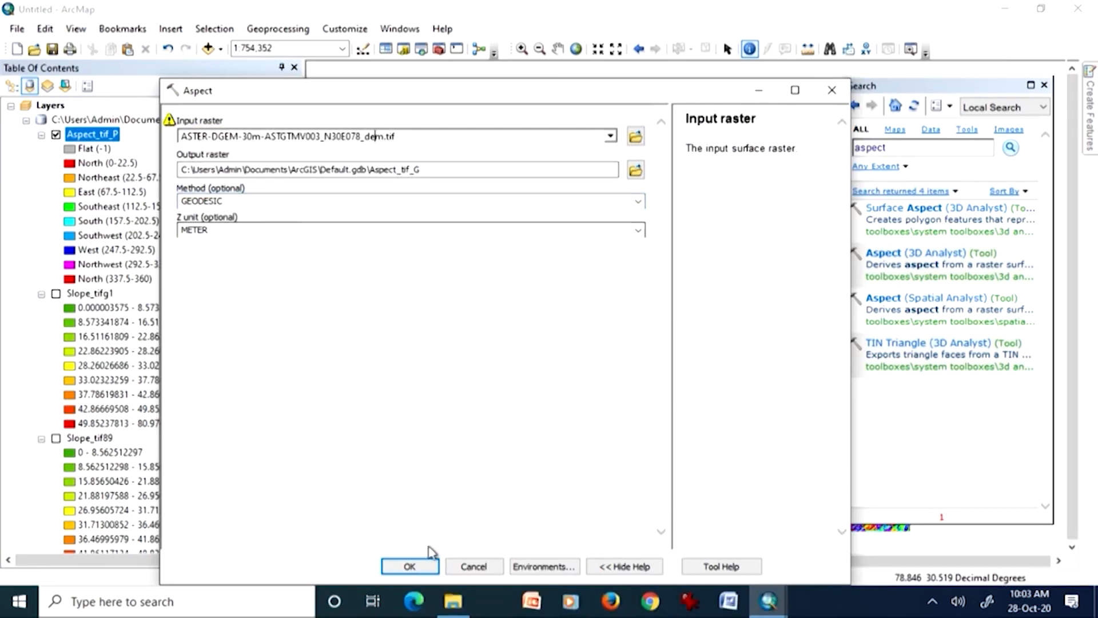
pyautogui.click(410, 568)
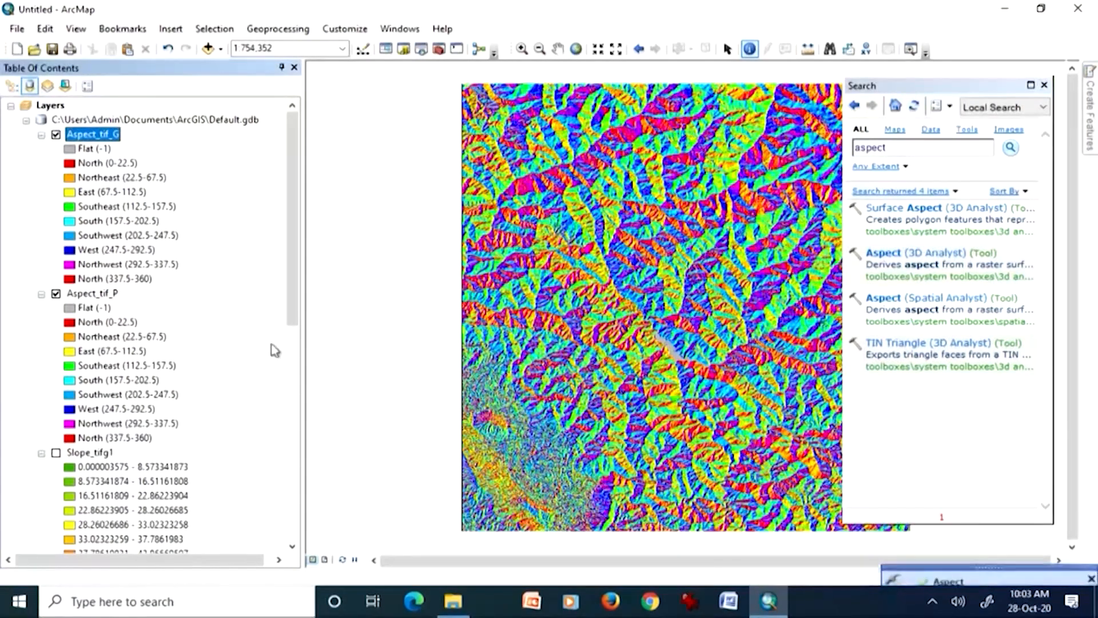
# - Review the layer list, close the search window, and toggle Aspect_tif_G's visibility to compare it with Aspect_tif_P
pyautogui.scroll(-10, 273, 377)
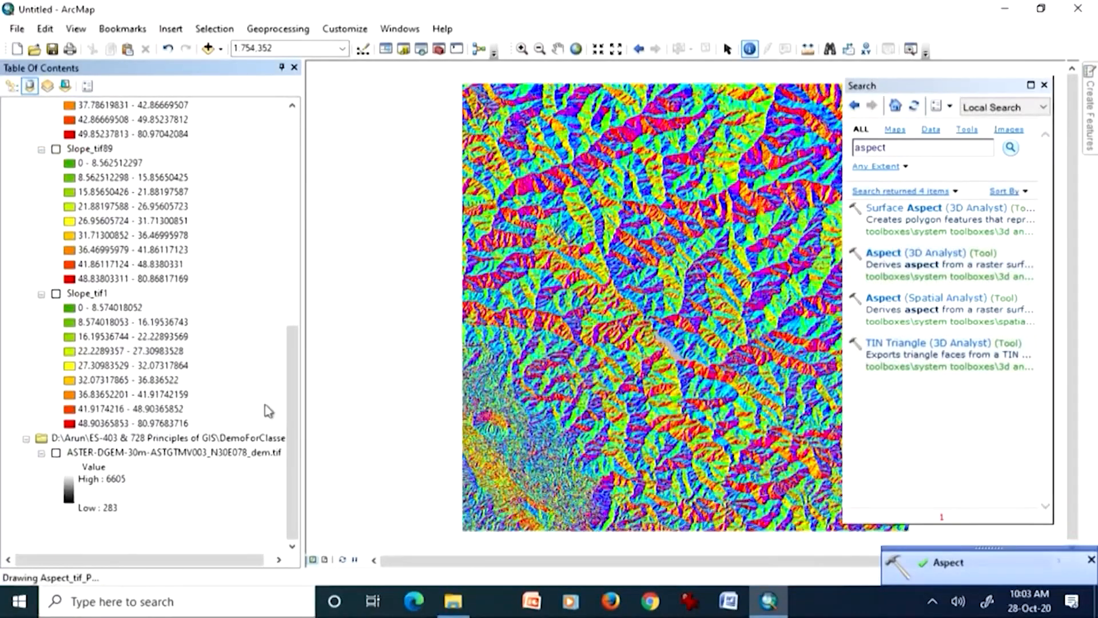
pyautogui.moveTo(291, 407); pyautogui.dragTo(344, 125)
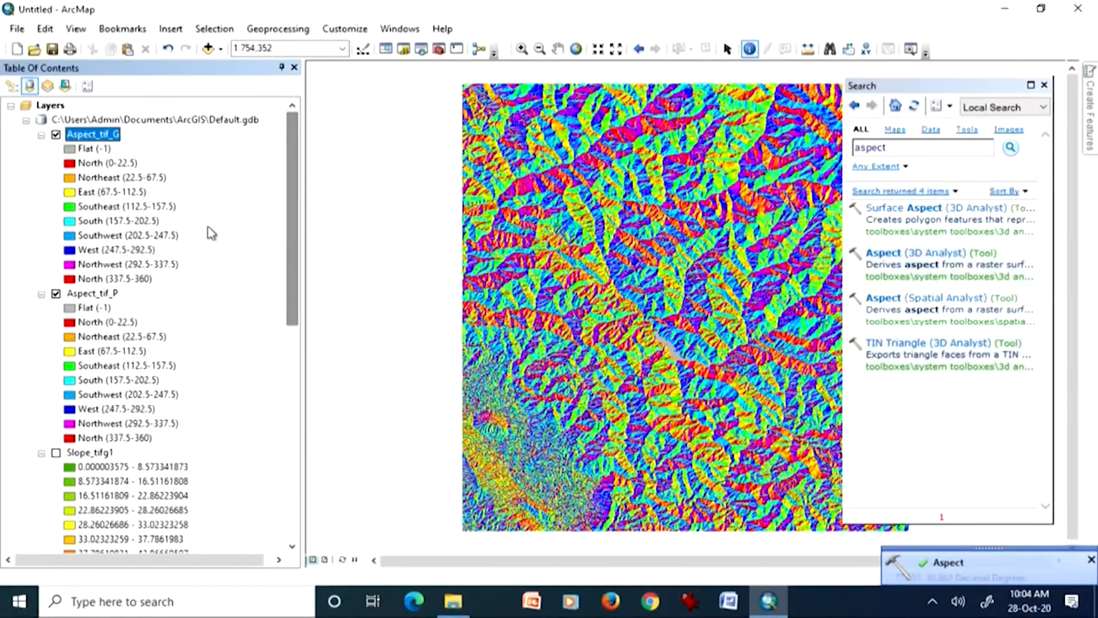
pyautogui.click(1043, 85)
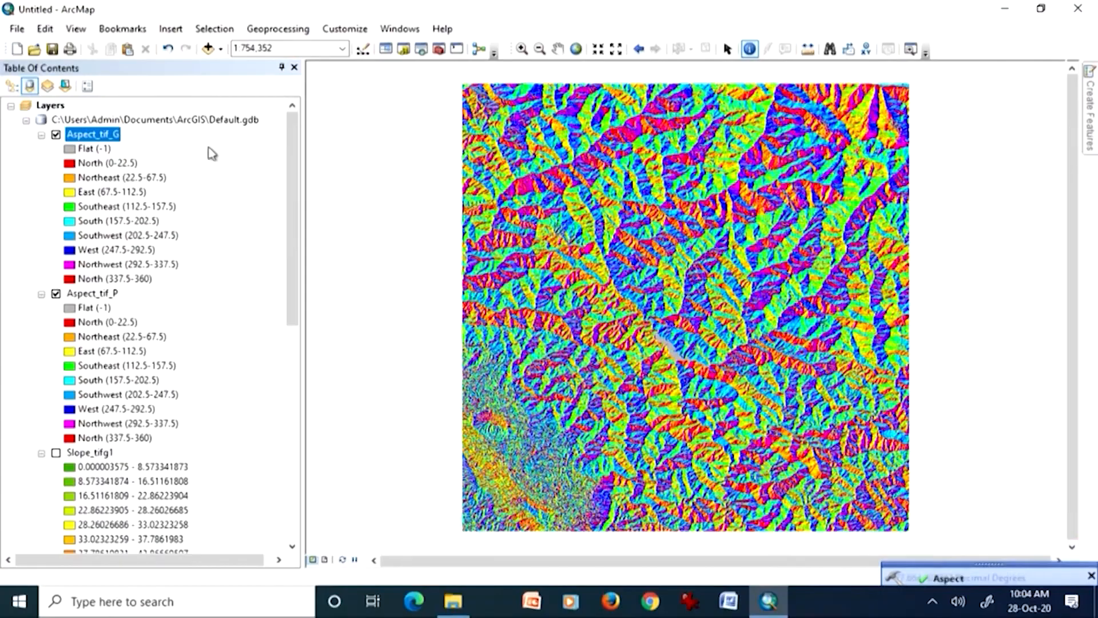
pyautogui.click(56, 135)
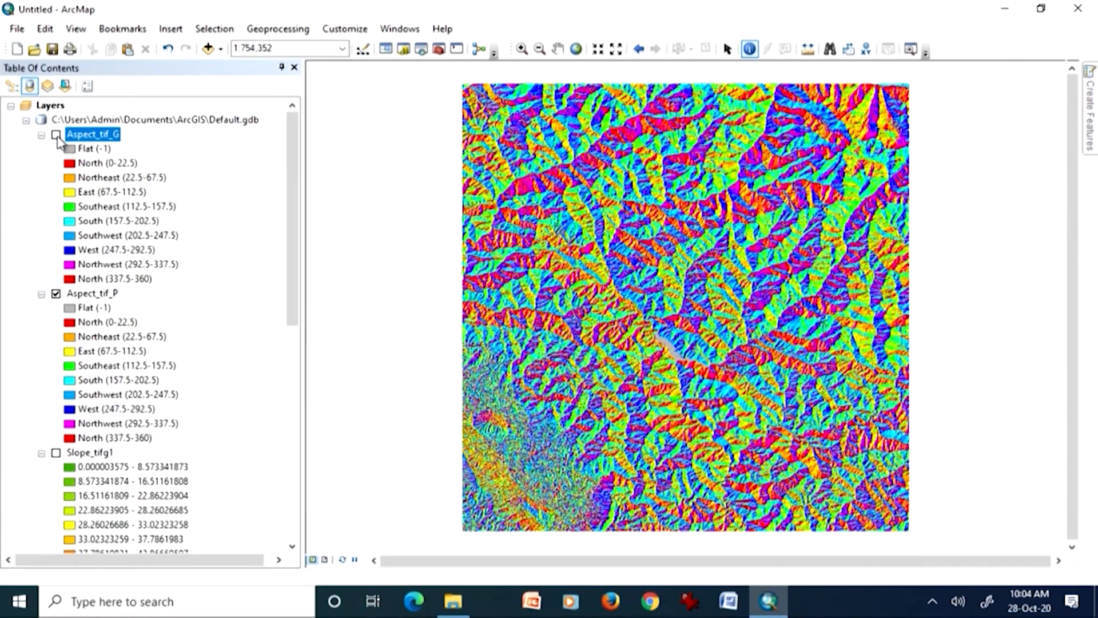
pyautogui.click(56, 135)
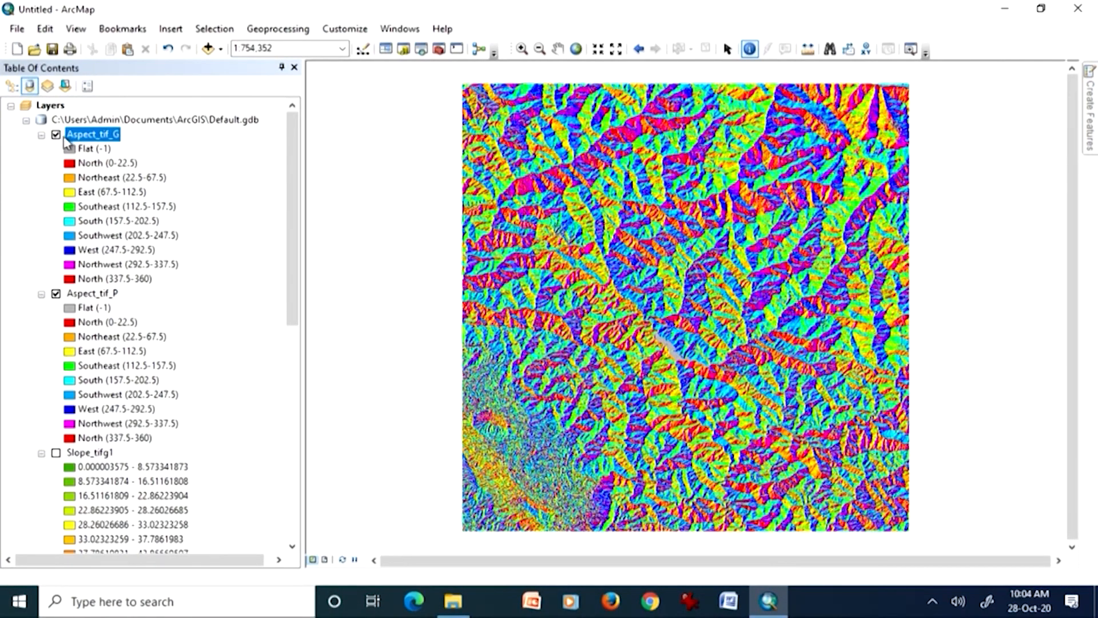
# - Identify the Aspect_tif_G and Aspect_tif_P pixel values at three hillside locations around the grey flat valley
pyautogui.click(522, 48)
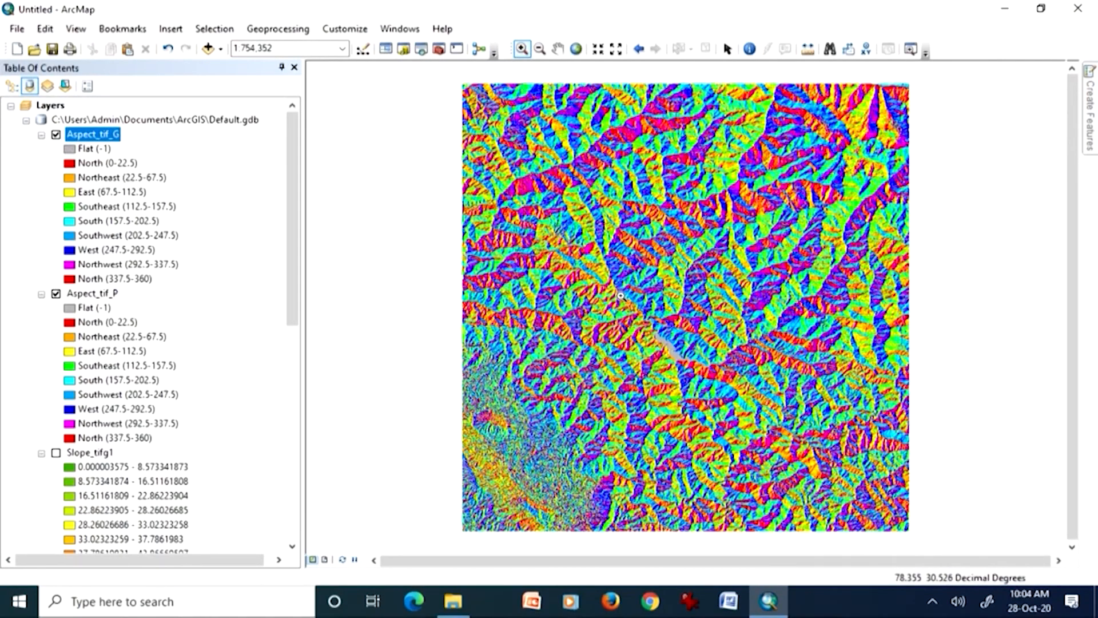
pyautogui.moveTo(620, 297); pyautogui.dragTo(726, 388)
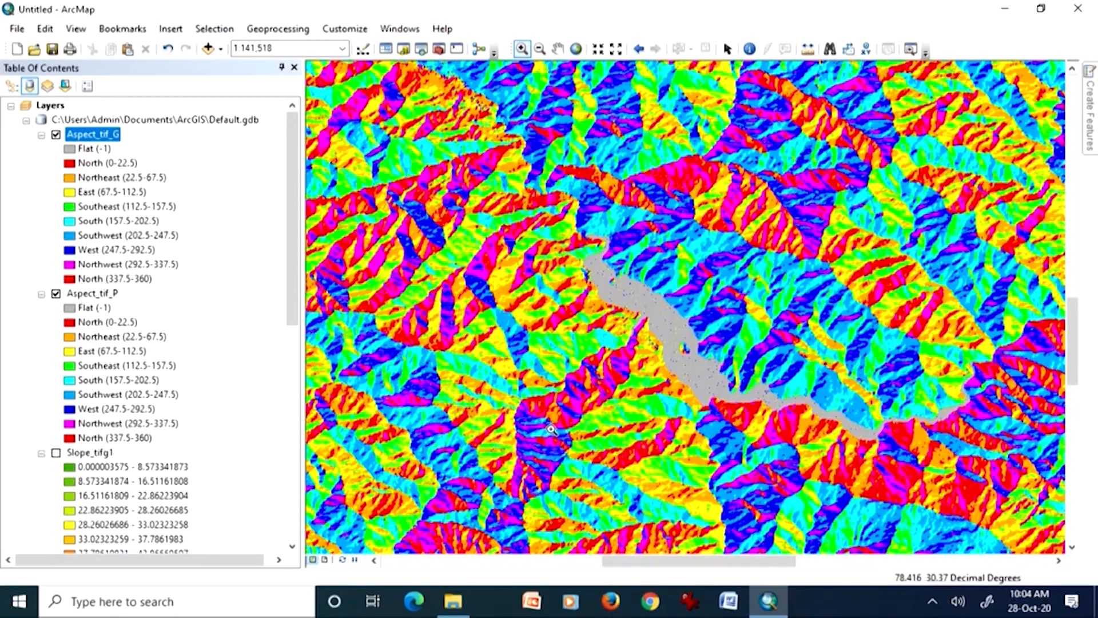
pyautogui.click(749, 50)
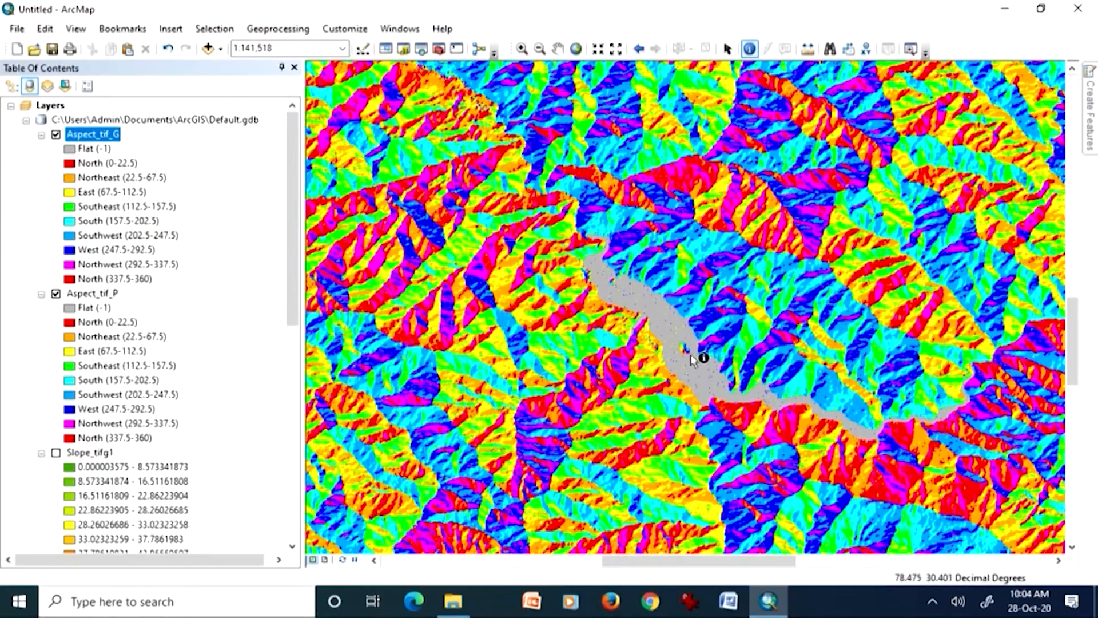
pyautogui.click(549, 324)
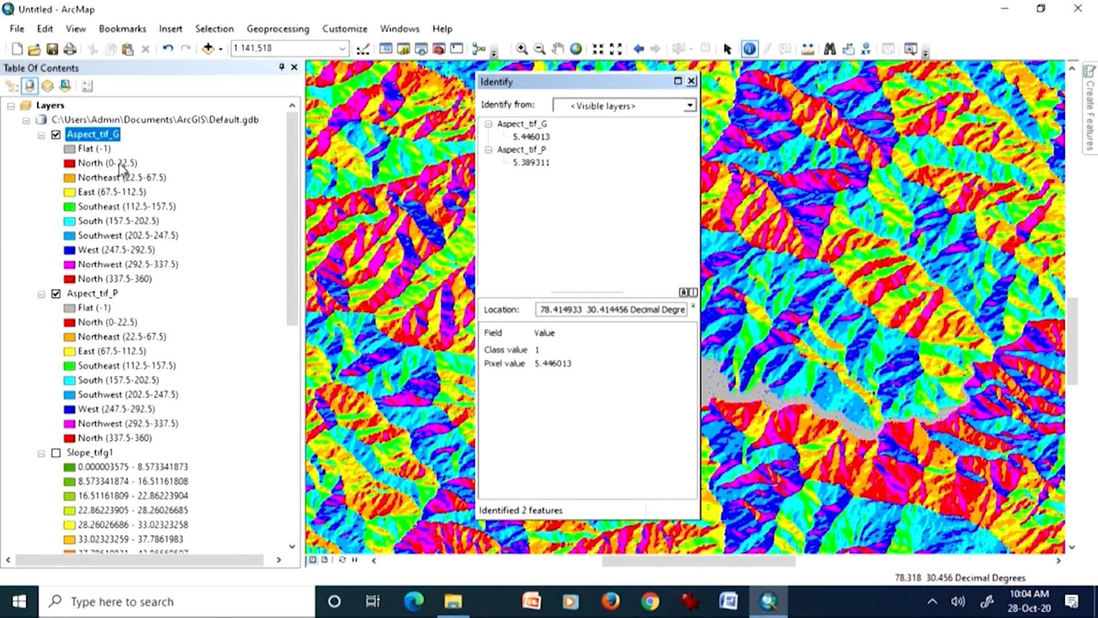
pyautogui.click(691, 81)
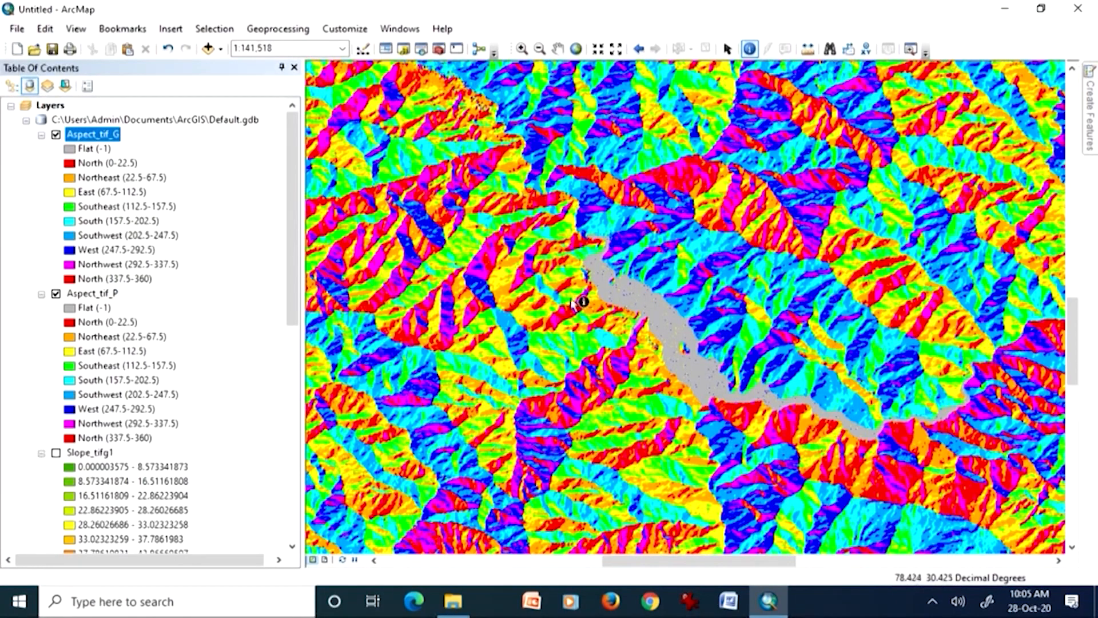
pyautogui.click(517, 279)
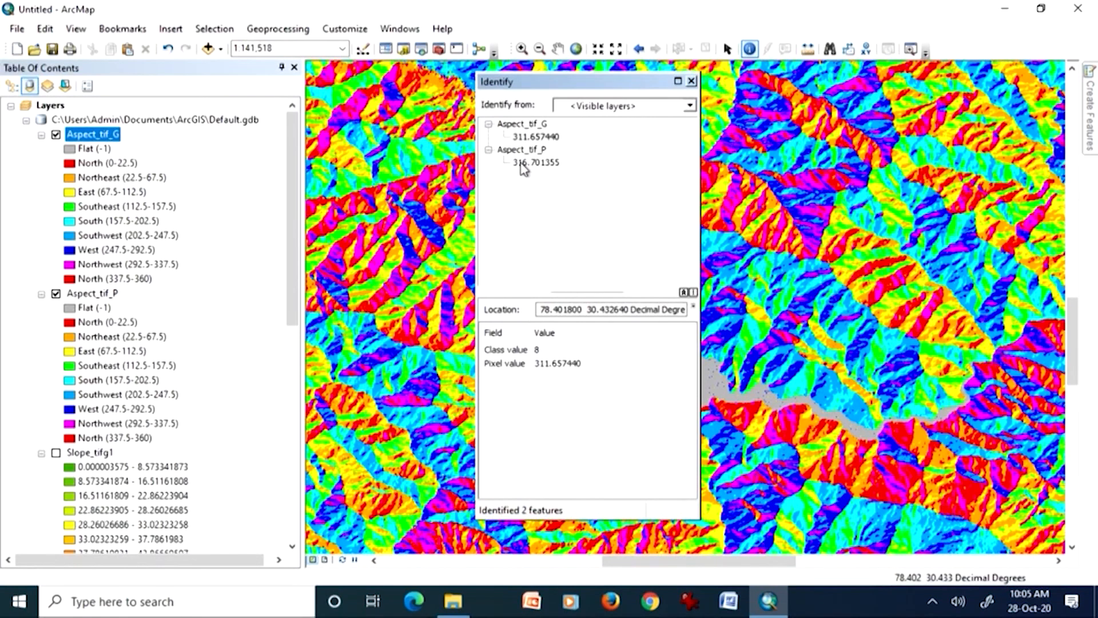
pyautogui.click(690, 82)
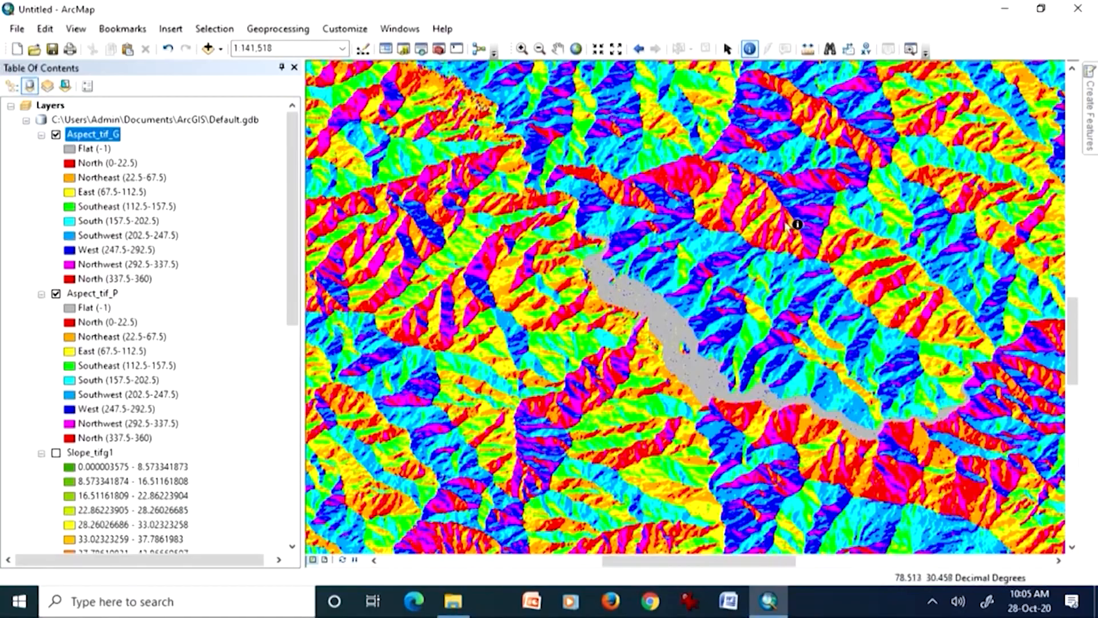
pyautogui.click(830, 209)
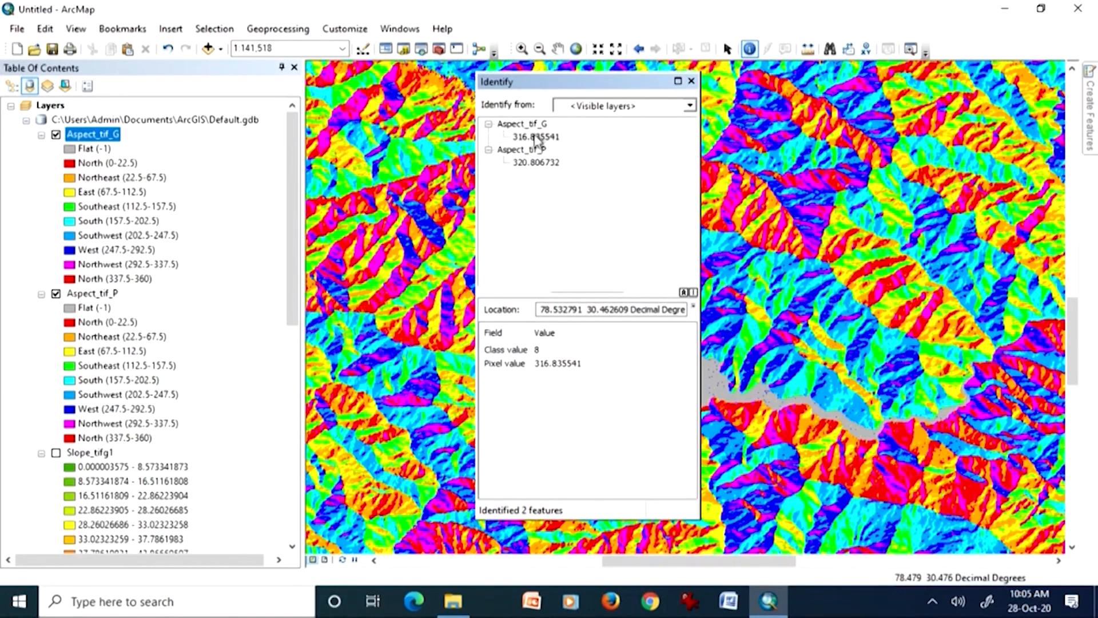
pyautogui.click(692, 82)
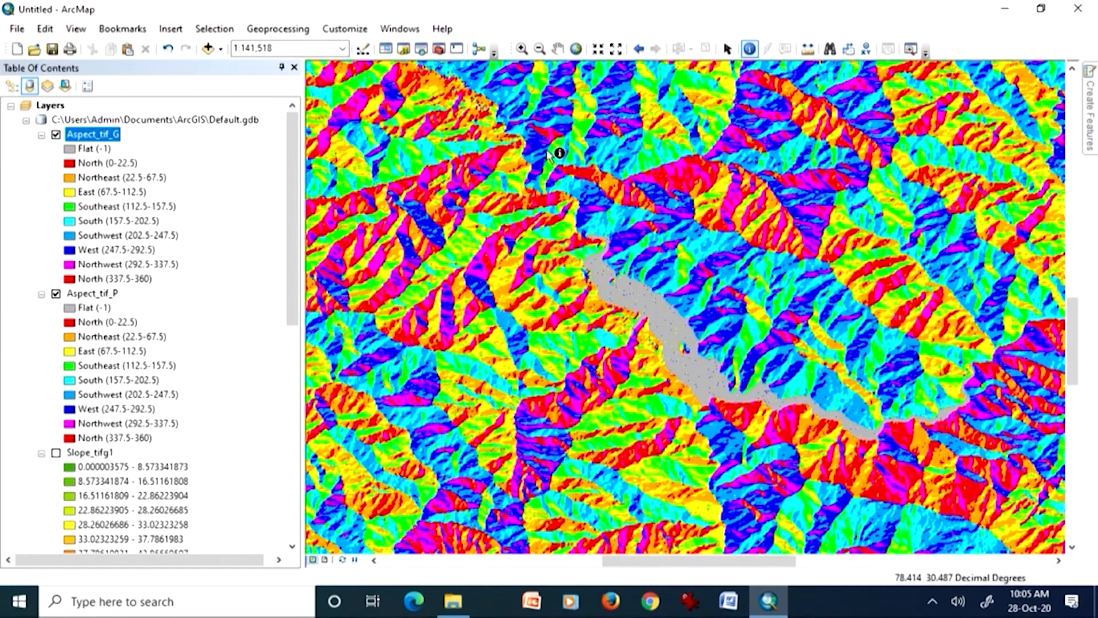
# - Identify both aspect rasters' pixel values at points within the grey flat area, keeping the results window clear of it
pyautogui.click(646, 303)
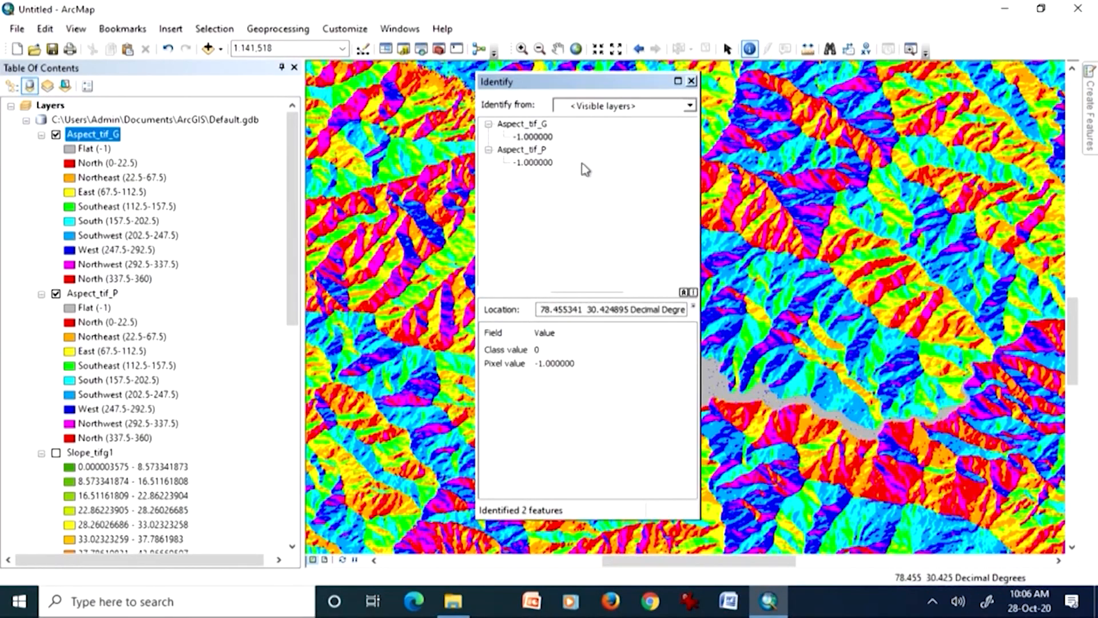
pyautogui.moveTo(638, 92); pyautogui.dragTo(957, 115)
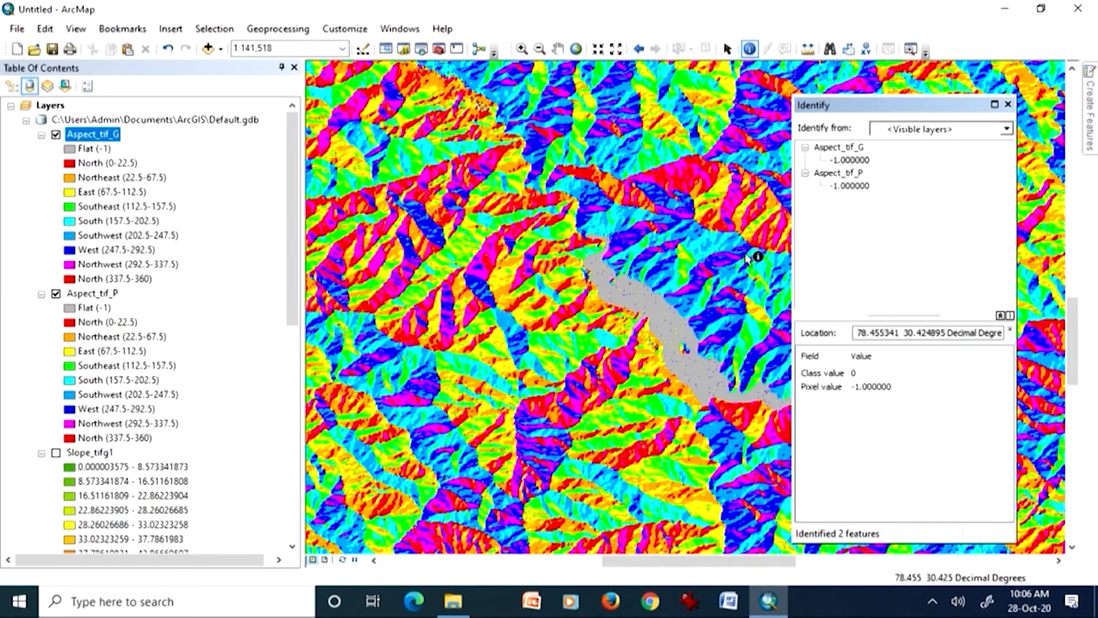
pyautogui.click(1009, 105)
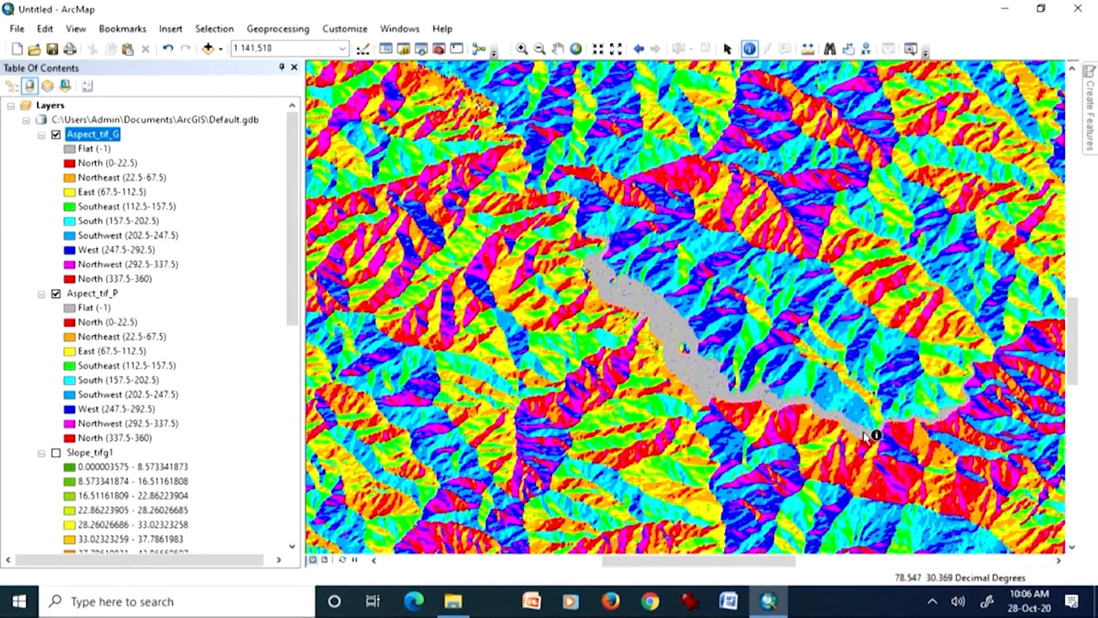
pyautogui.click(769, 394)
pyautogui.click(723, 394)
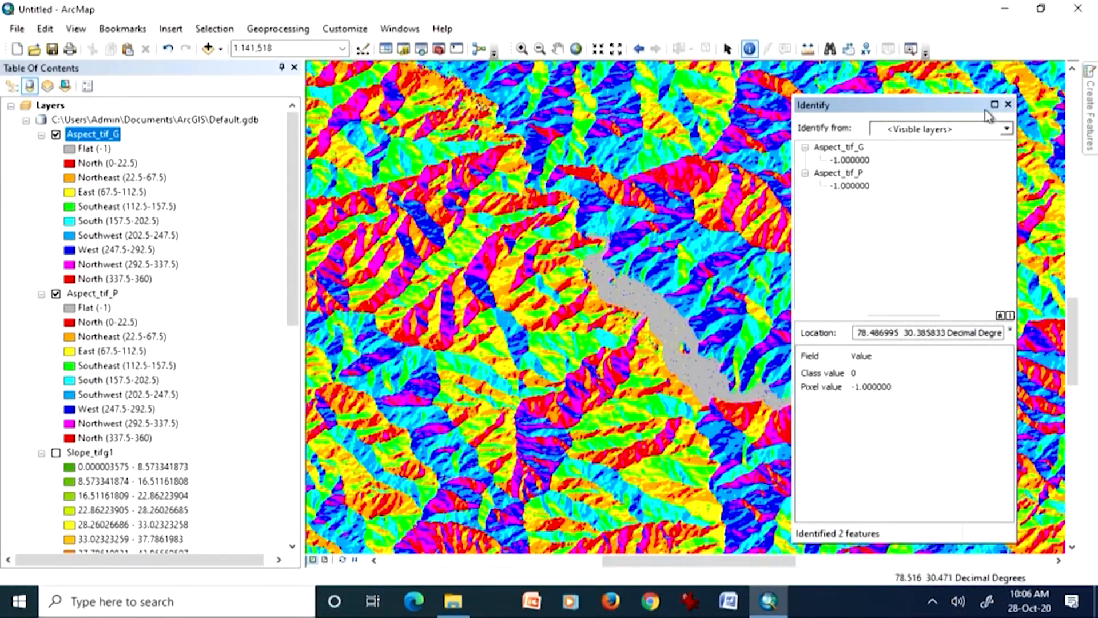
pyautogui.click(1008, 105)
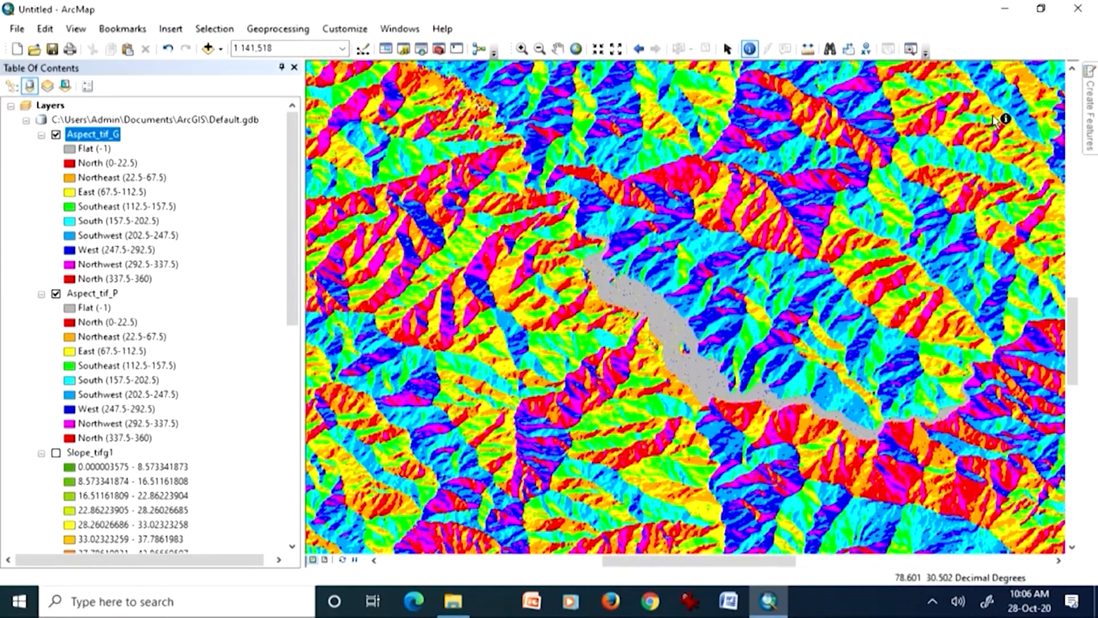
# - Examine the flat valley's eastern extent and identify both aspect rasters' pixel values near its narrow southeastern bend
pyautogui.click(557, 49)
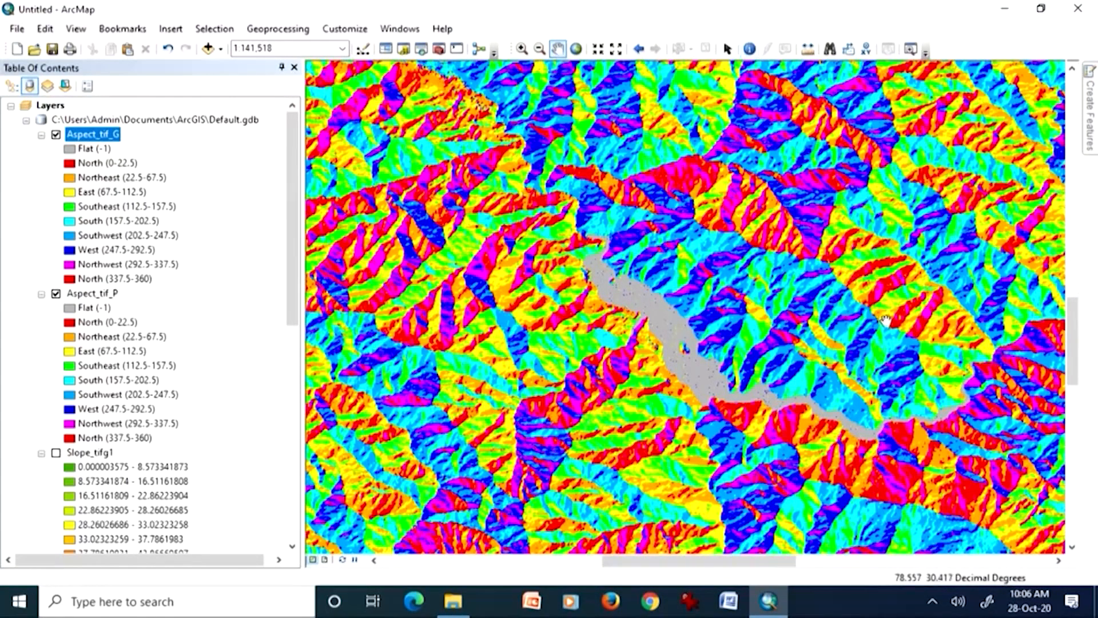
pyautogui.moveTo(880, 332); pyautogui.dragTo(601, 304)
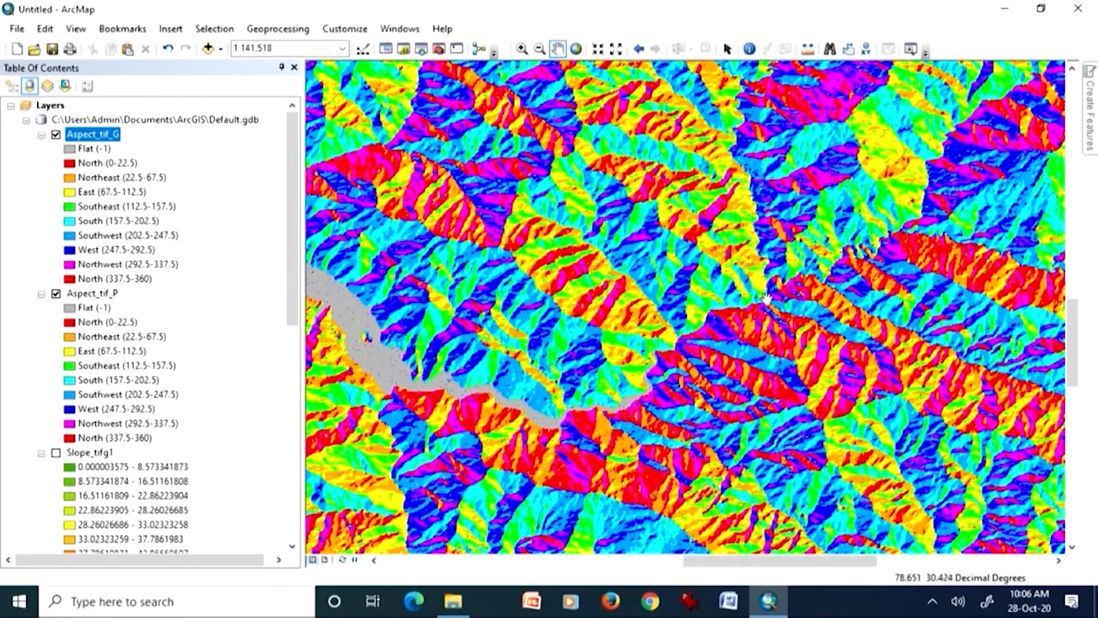
pyautogui.moveTo(477, 367); pyautogui.dragTo(651, 384)
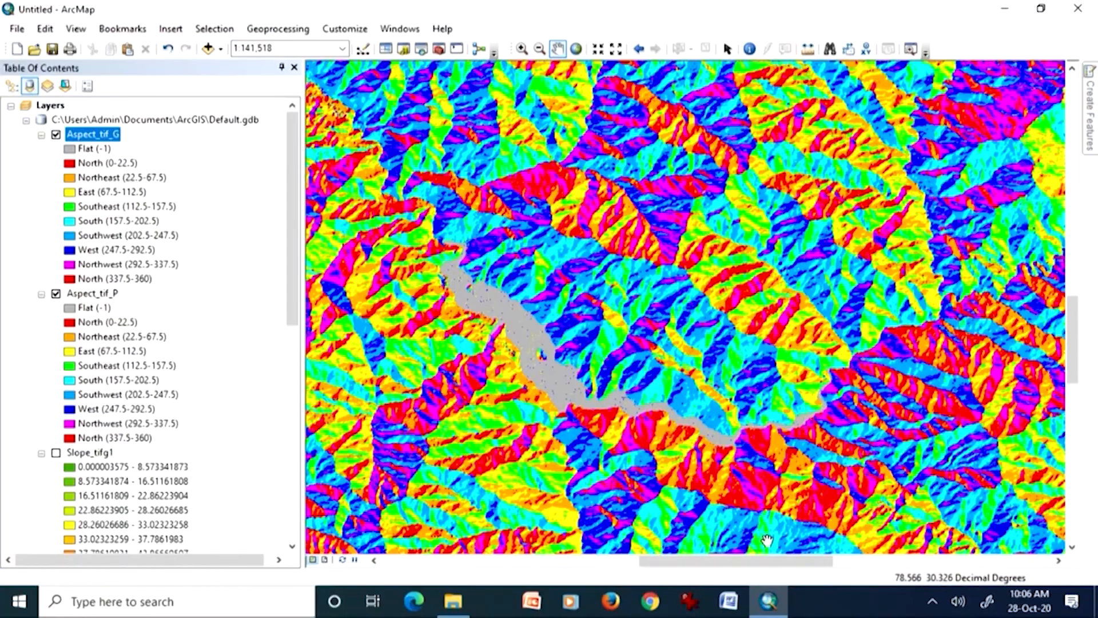
pyautogui.click(748, 53)
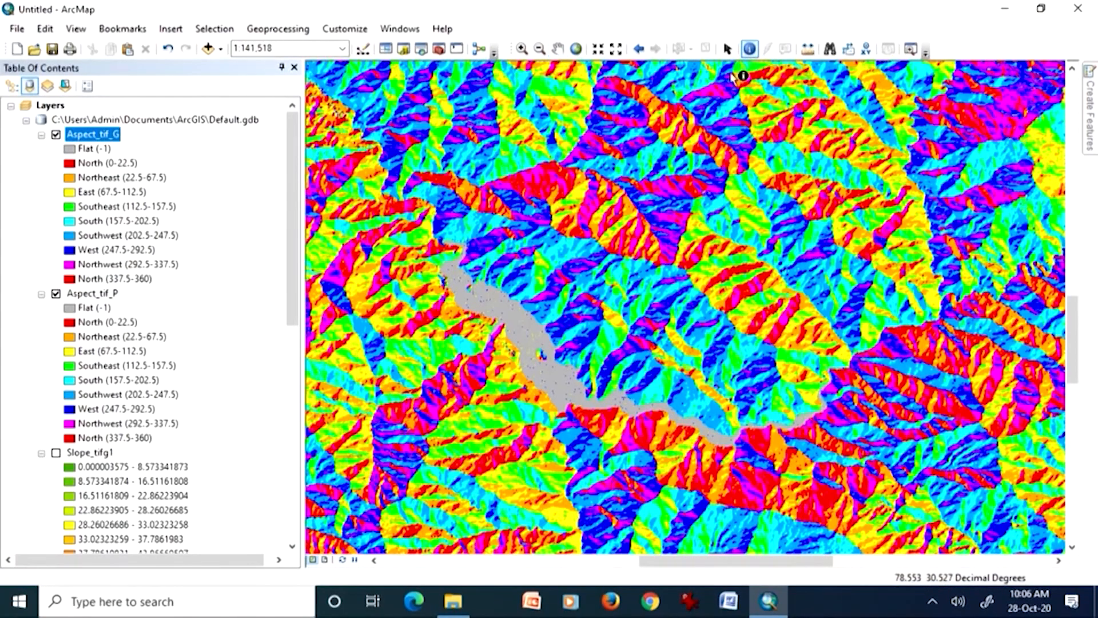
pyautogui.click(724, 440)
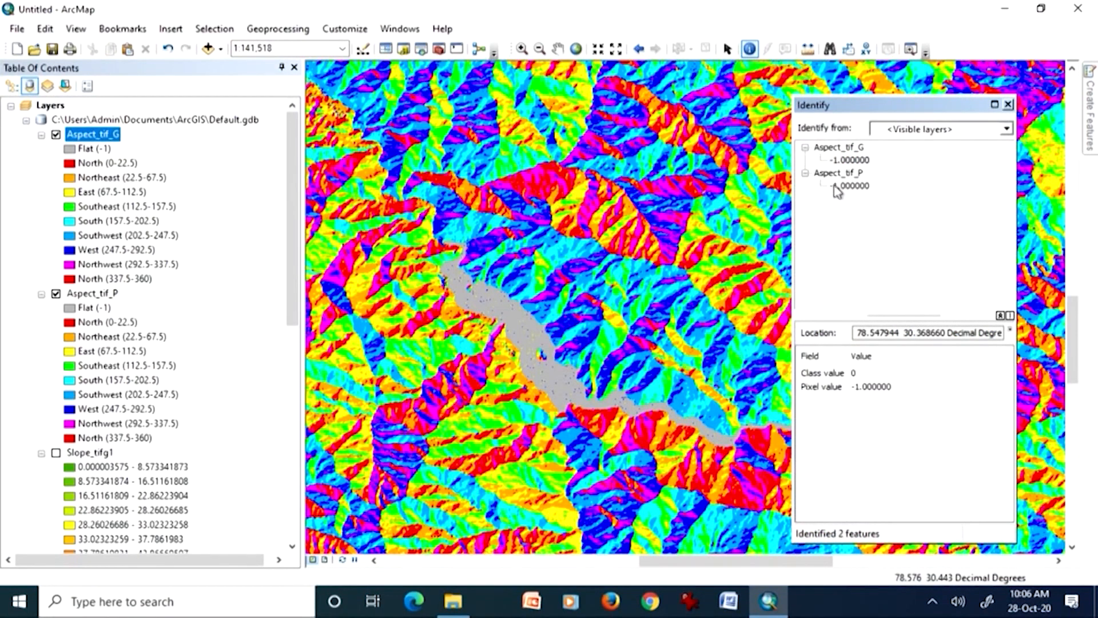
pyautogui.click(1009, 105)
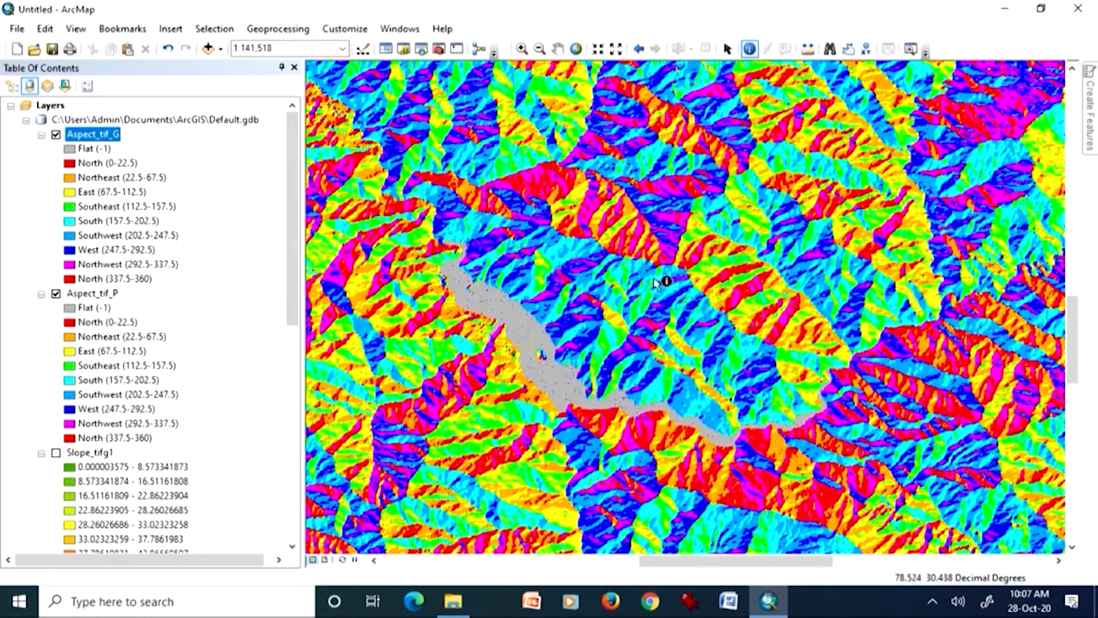
# - Hide the Aspect_tif_G and Aspect_tif_P layers and bring the slope layers into view in the layer list
pyautogui.click(55, 135)
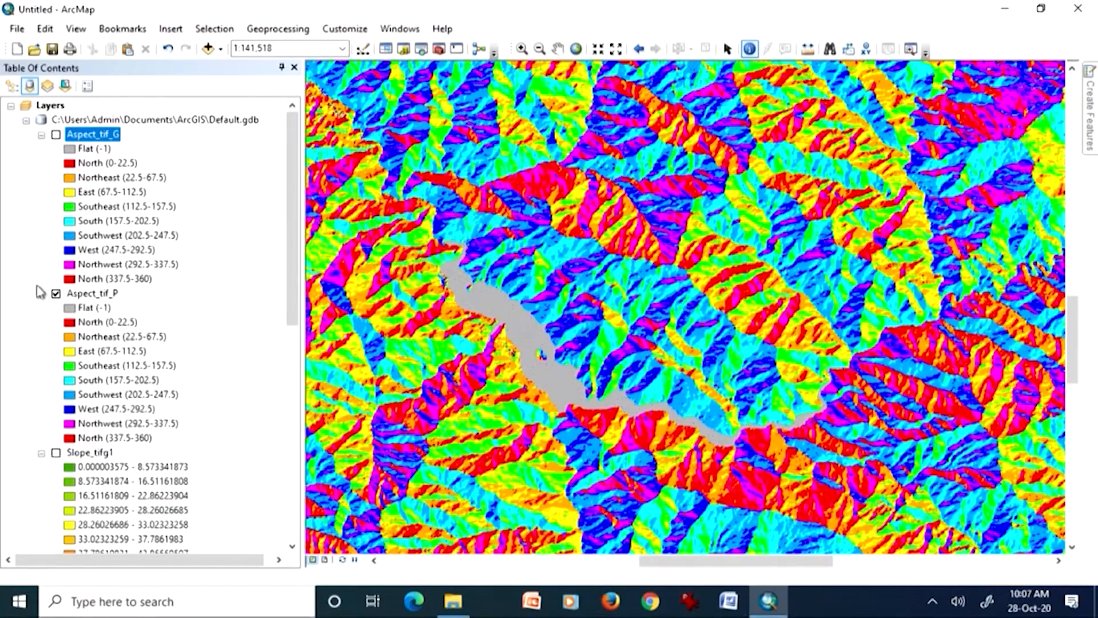
pyautogui.click(55, 293)
pyautogui.moveTo(292, 291); pyautogui.dragTo(311, 355)
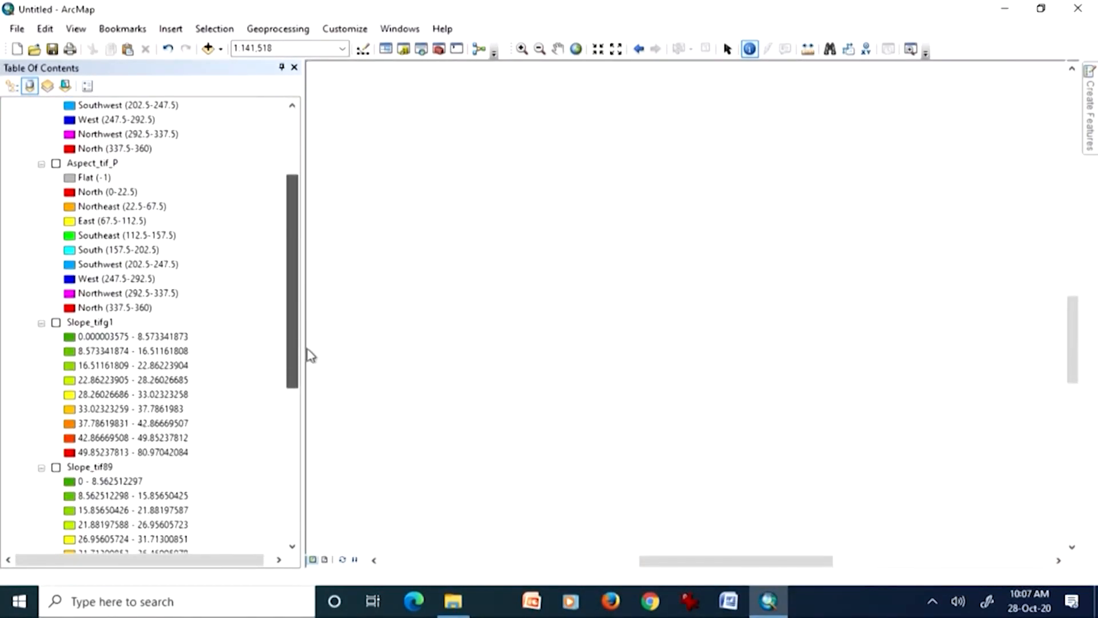
# - Search the tools for "calculator", open Raster Calculator (Spatial Analyst), and close the search window
pyautogui.click(400, 29)
pyautogui.click(407, 138)
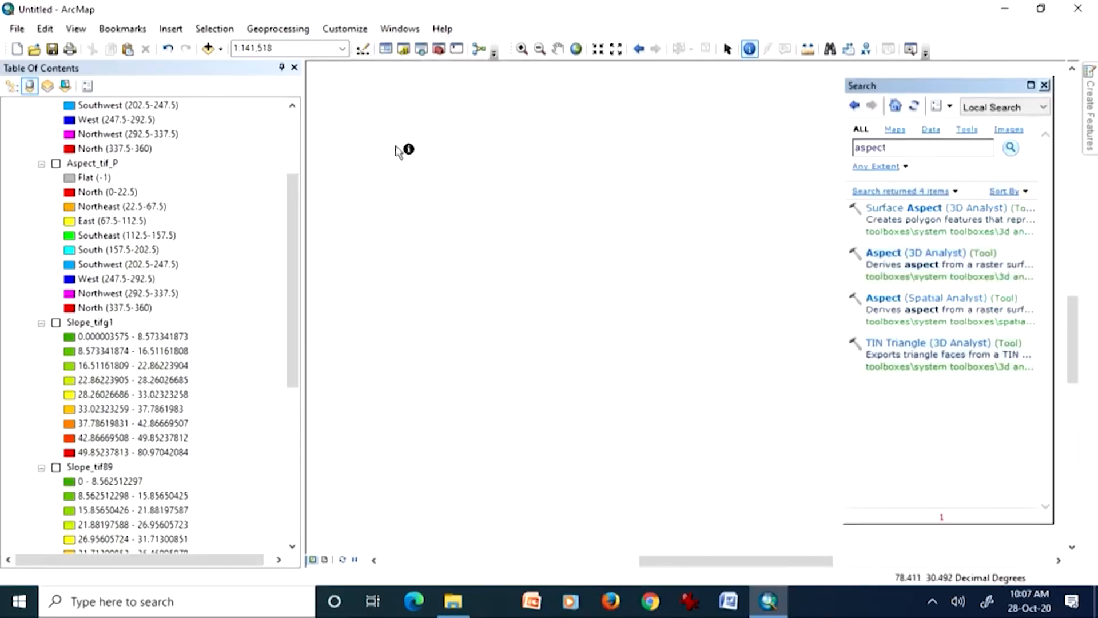
pyautogui.moveTo(887, 149); pyautogui.dragTo(852, 160)
pyautogui.write('calculator')
pyautogui.press('Return')
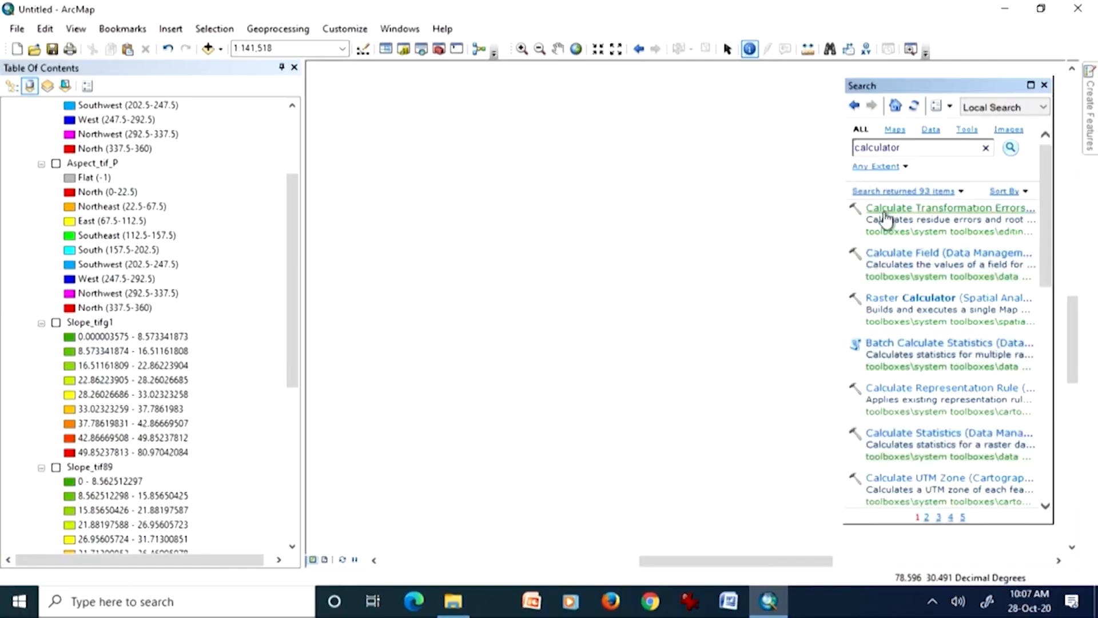
pyautogui.click(905, 302)
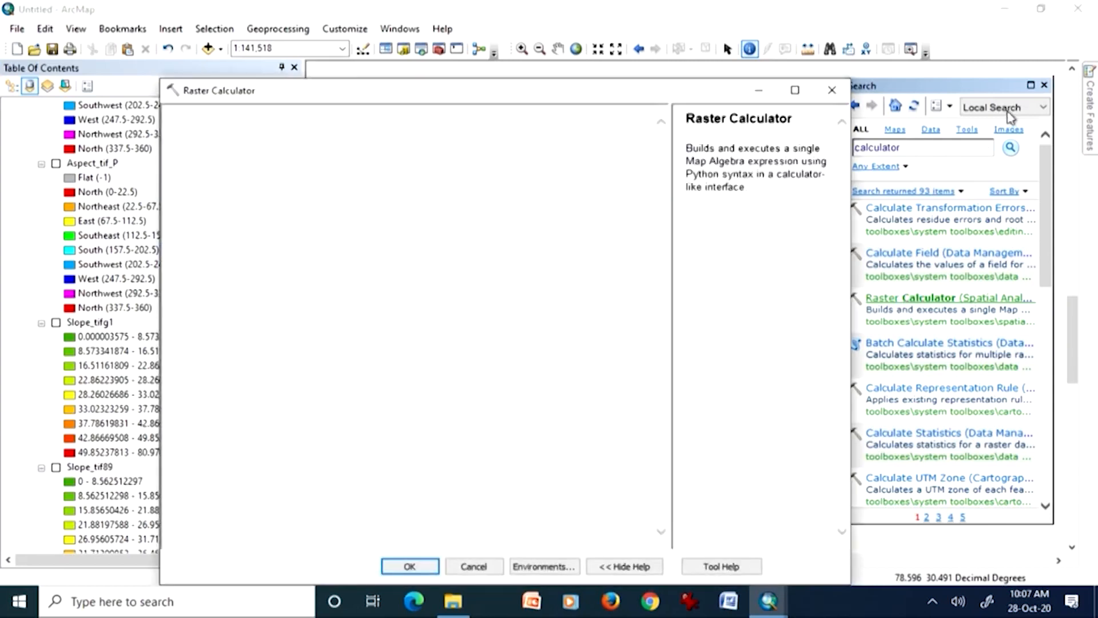
pyautogui.click(1045, 87)
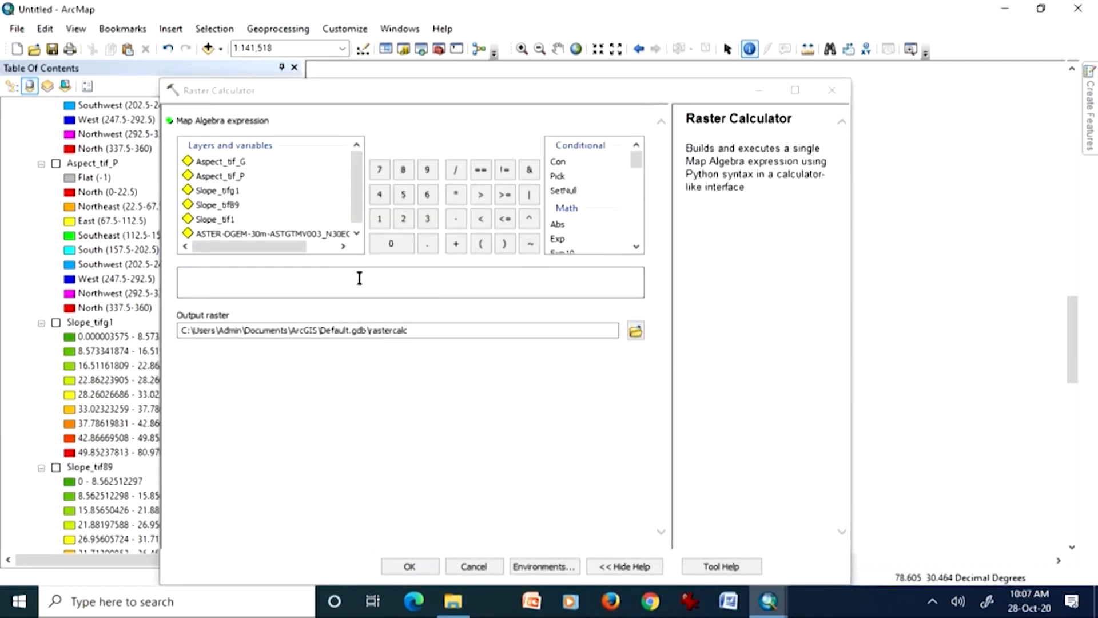
# - Calculate "Slope_tif1" - "Slope_tif89" in Raster Calculator with the output raster rastercalc, declining the ActiveX interaction
pyautogui.moveTo(382, 97); pyautogui.dragTo(486, 91)
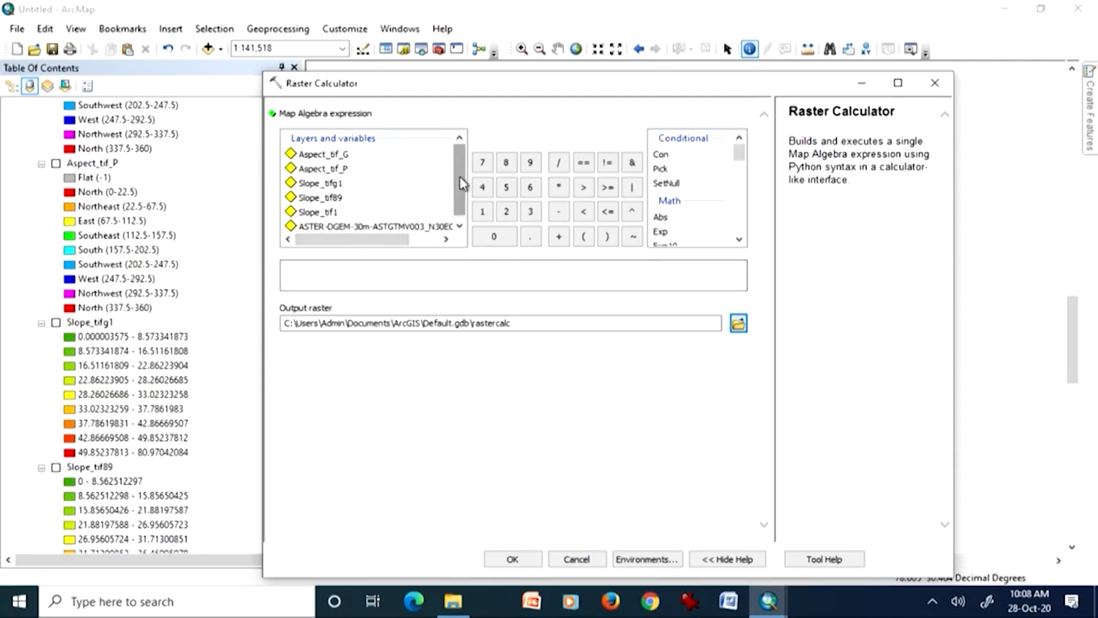
pyautogui.click(326, 214)
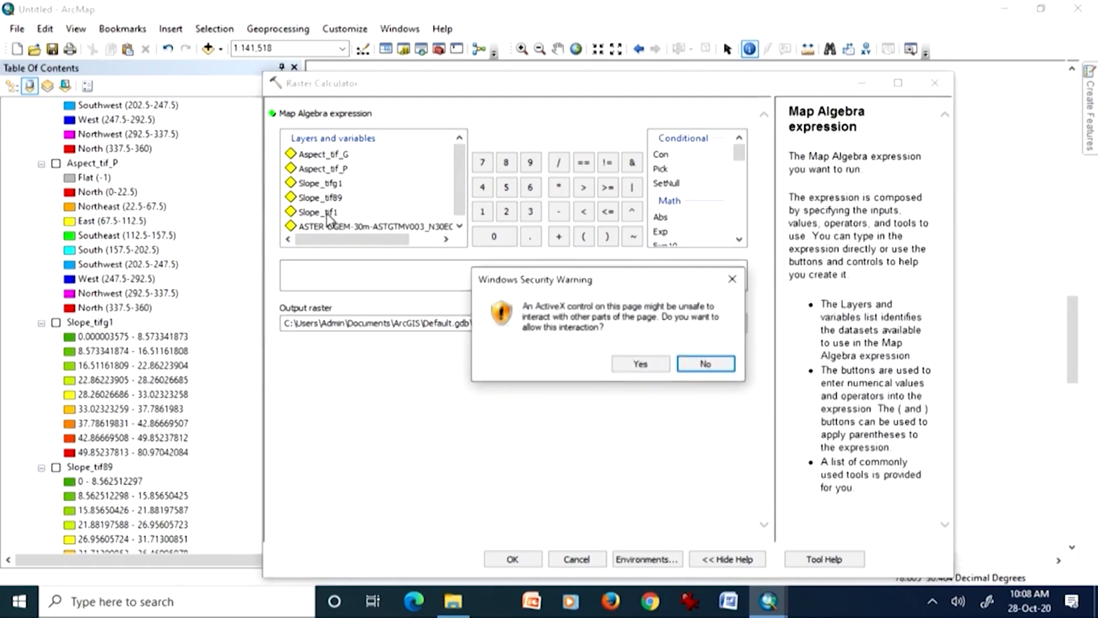
pyautogui.click(704, 365)
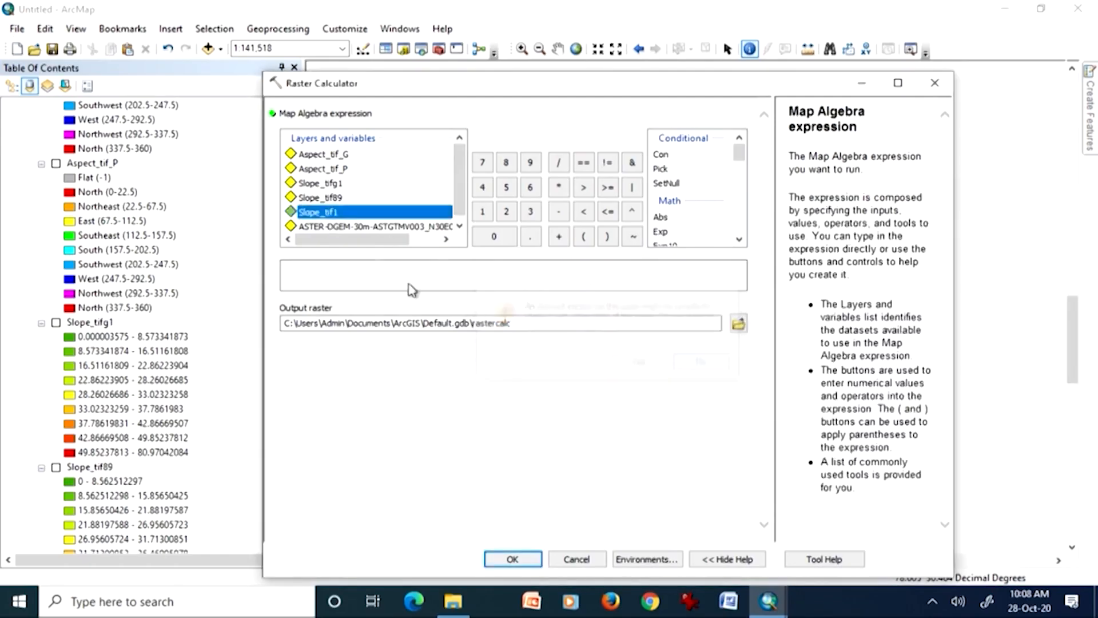
pyautogui.doubleClick(335, 212)
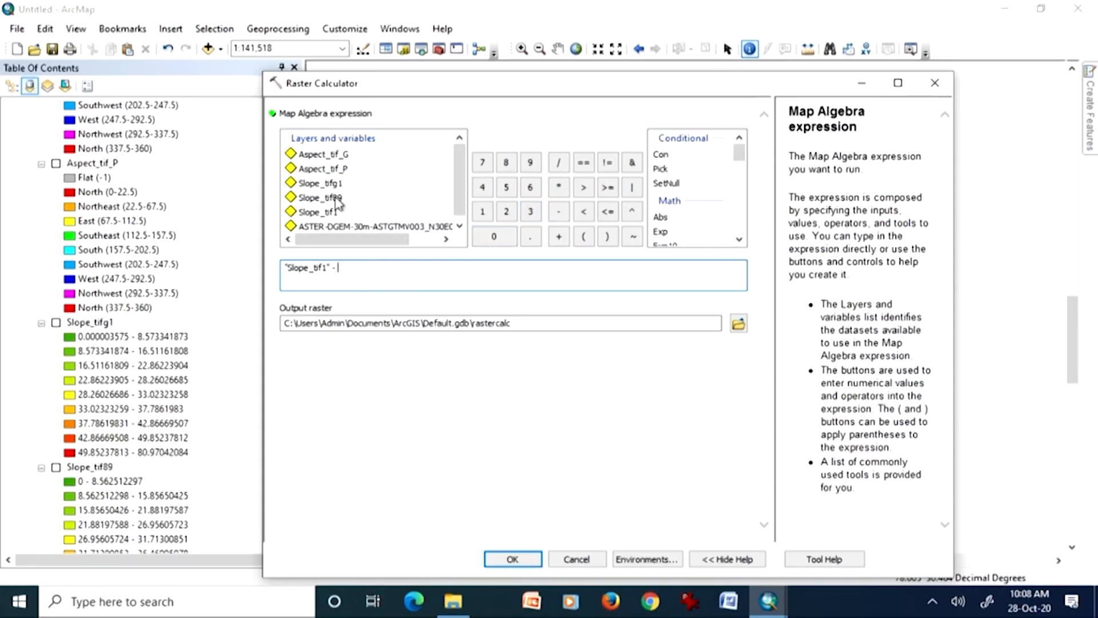
pyautogui.doubleClick(337, 198)
pyautogui.click(521, 563)
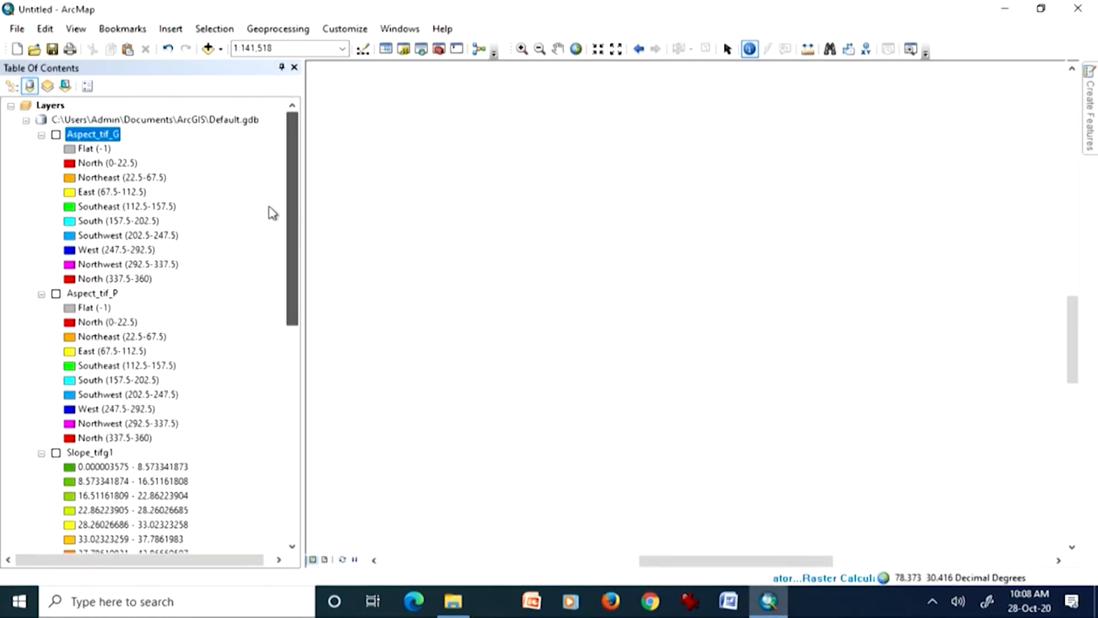
# - Turn on the Slope_tif1 and Slope_tif89 layers, and return to the start of the layer list
pyautogui.moveTo(288, 261); pyautogui.dragTo(194, 380)
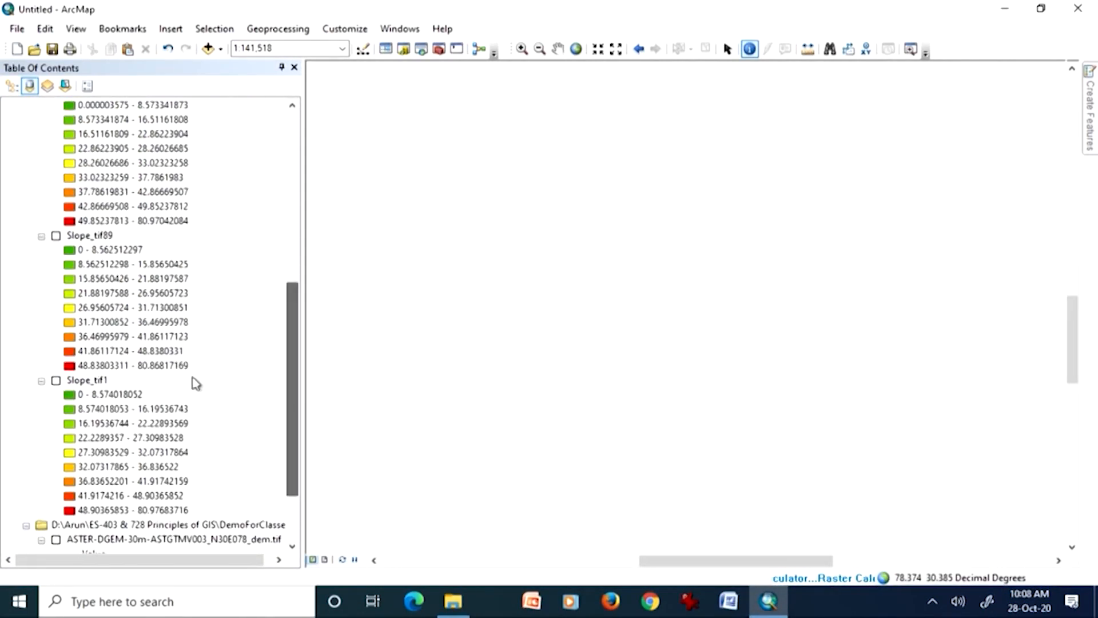
pyautogui.click(55, 380)
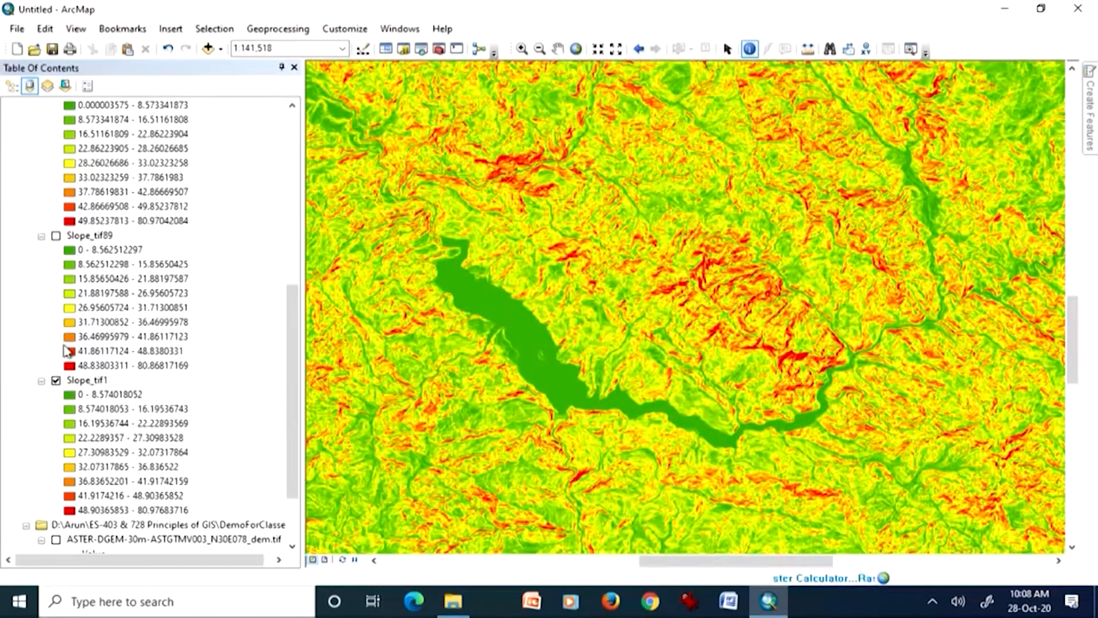
pyautogui.click(56, 236)
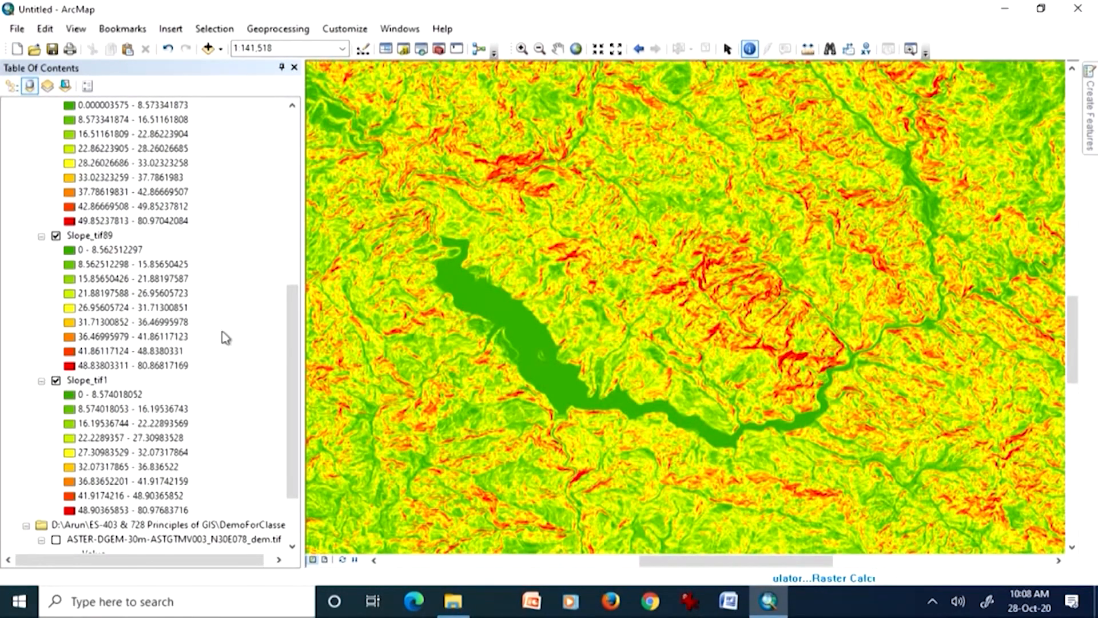
pyautogui.moveTo(293, 368); pyautogui.dragTo(342, 183)
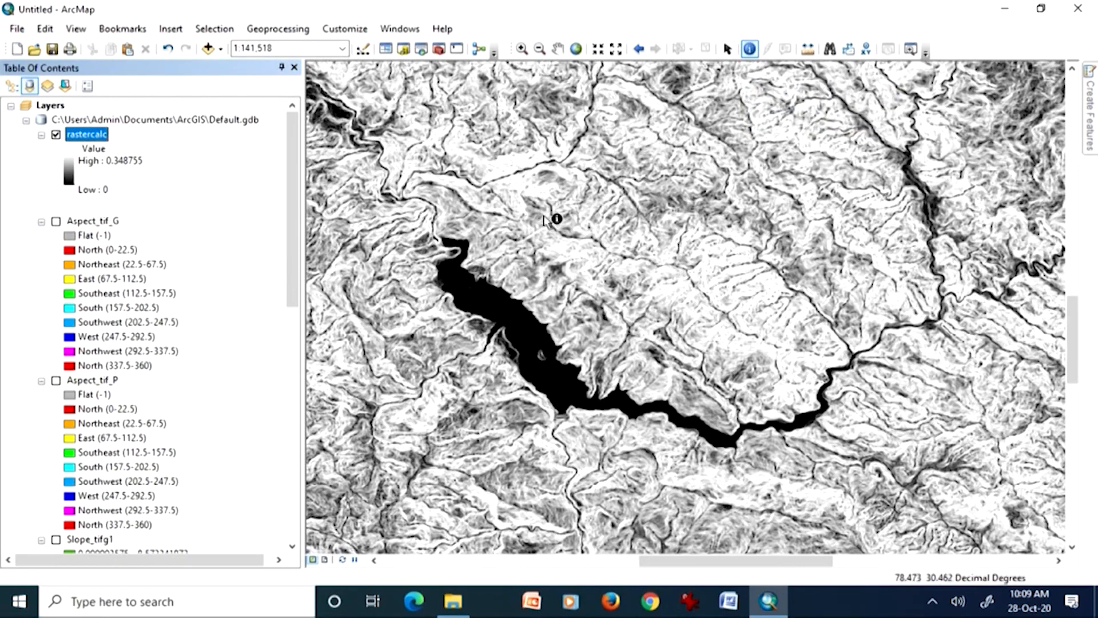
# - Identify the rastercalc, Slope_tif89 and Slope_tif1 pixel values on bright terrain, in the northwestern valley and in the black flat area, then close the results
pyautogui.click(493, 173)
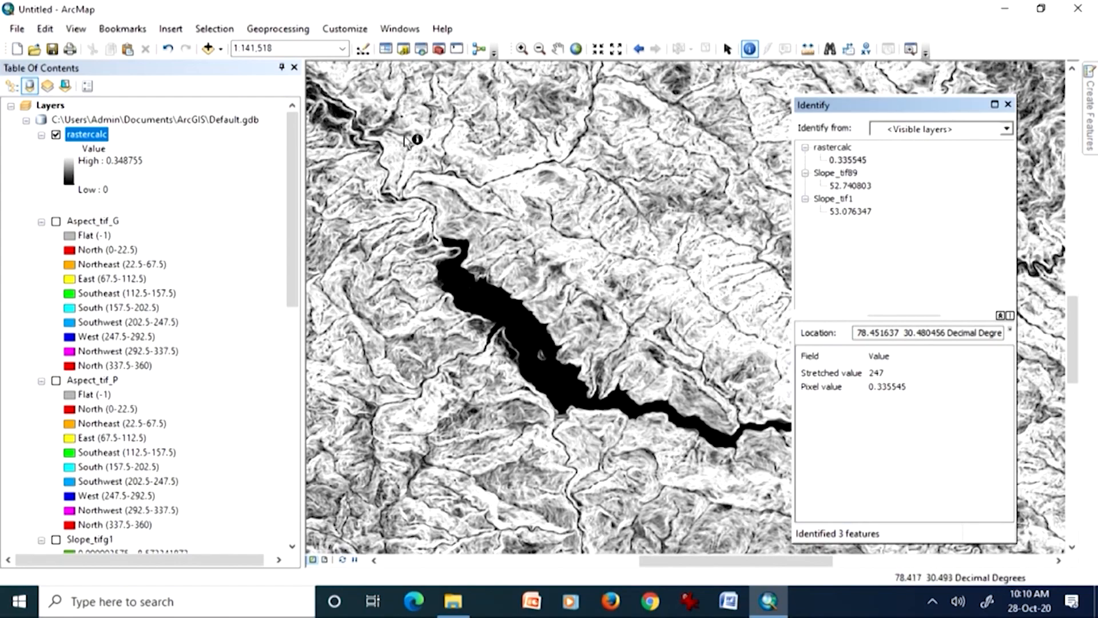
pyautogui.click(338, 108)
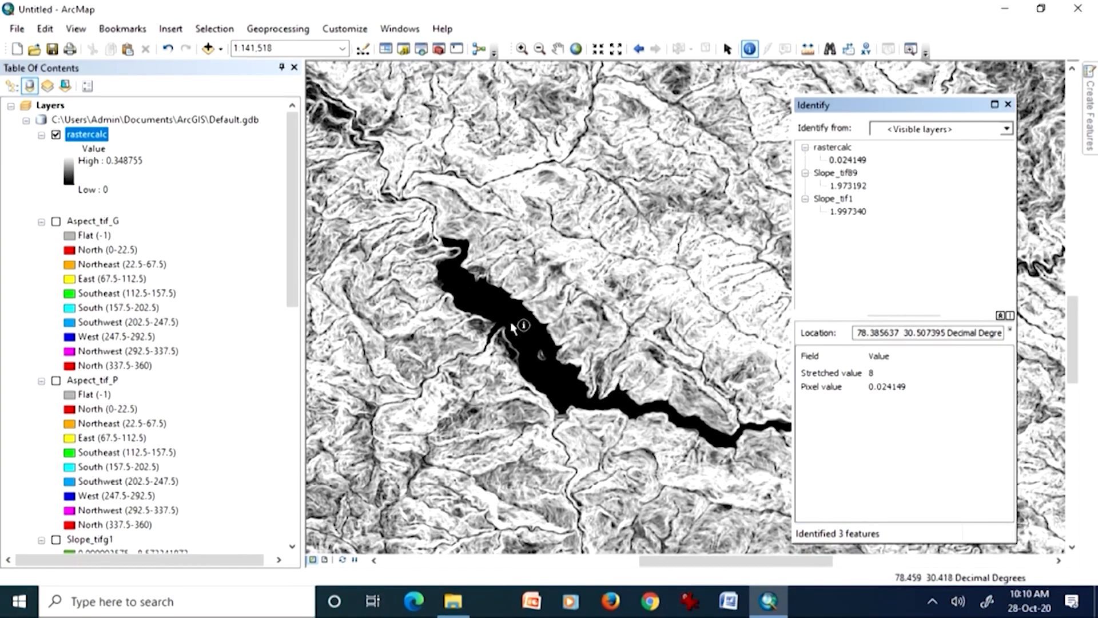
pyautogui.click(519, 324)
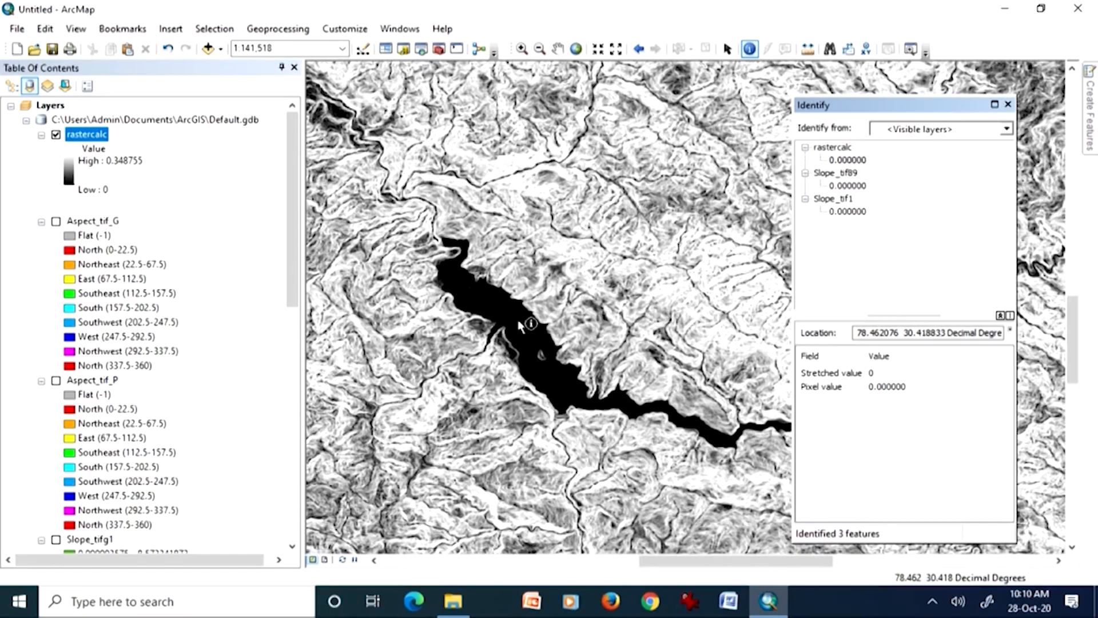
pyautogui.click(1008, 104)
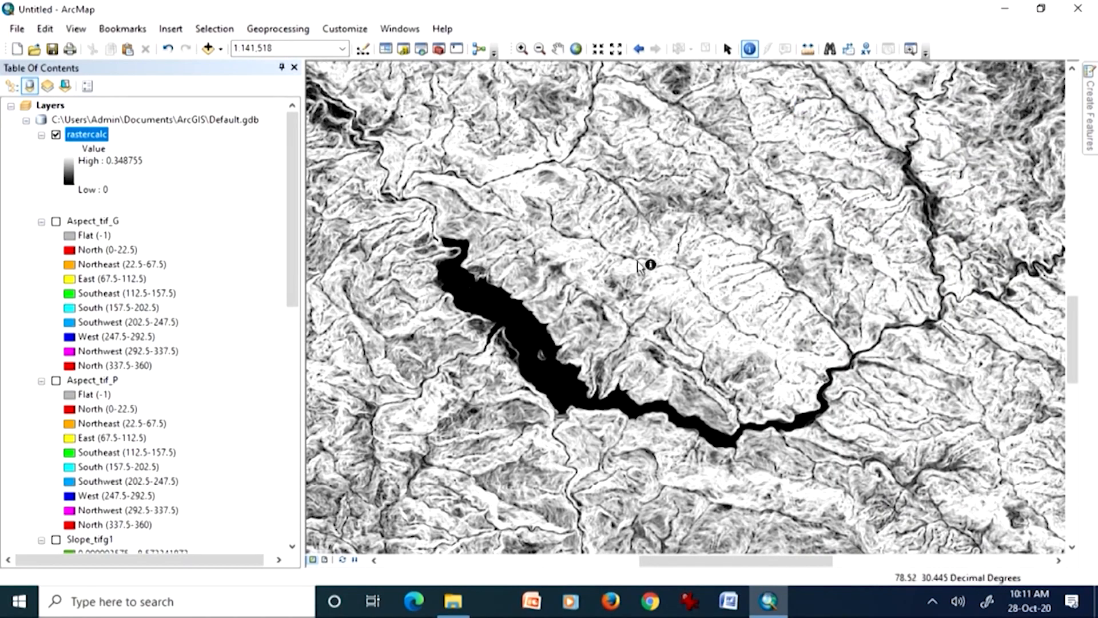
# - View the full extent of the rastercalc layer, then enlarge its central part around the black flat valley
pyautogui.rightClick(105, 128)
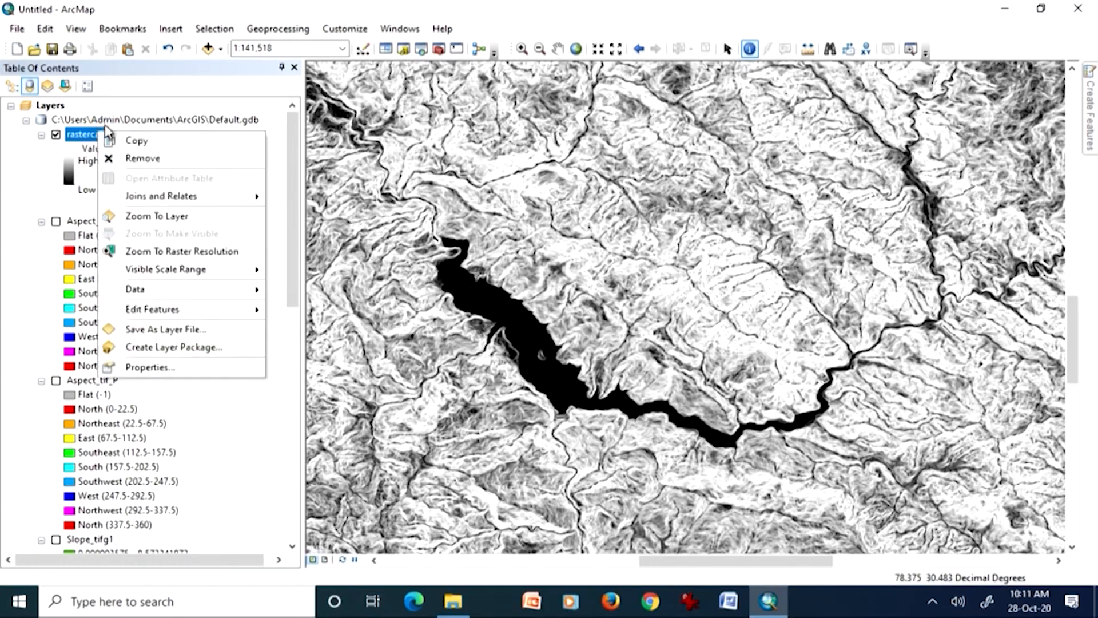
pyautogui.click(136, 216)
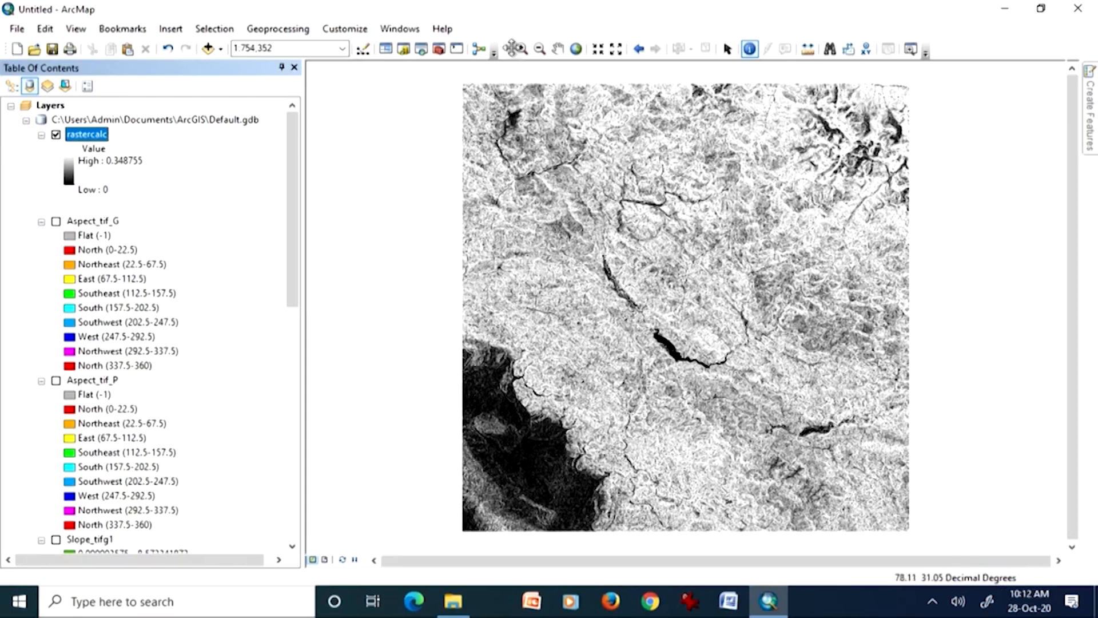
pyautogui.click(521, 51)
pyautogui.moveTo(565, 213); pyautogui.dragTo(741, 437)
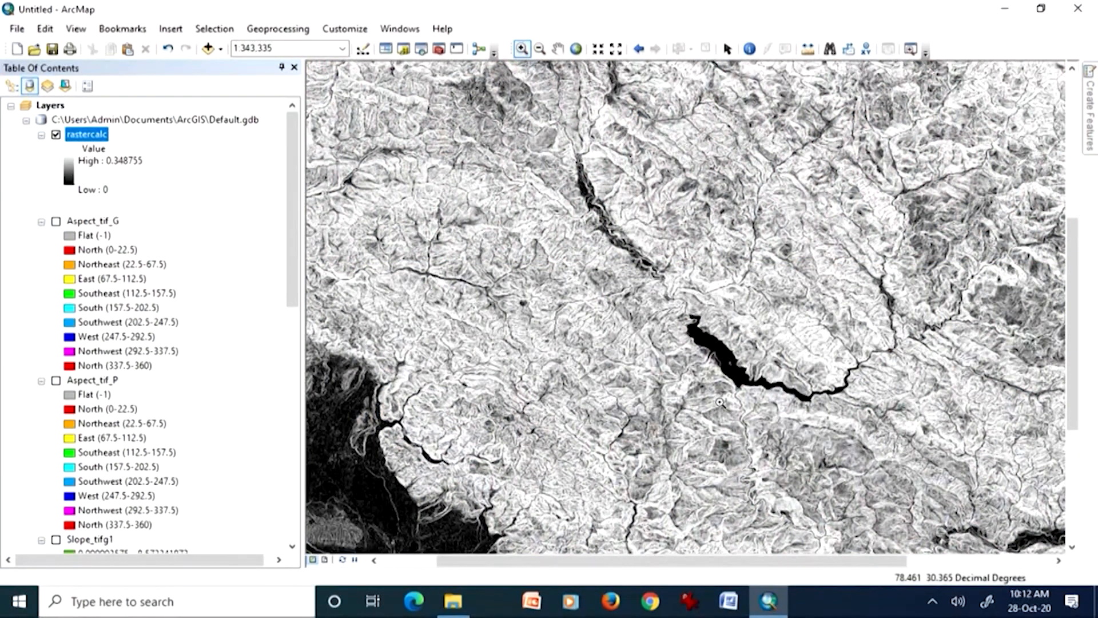